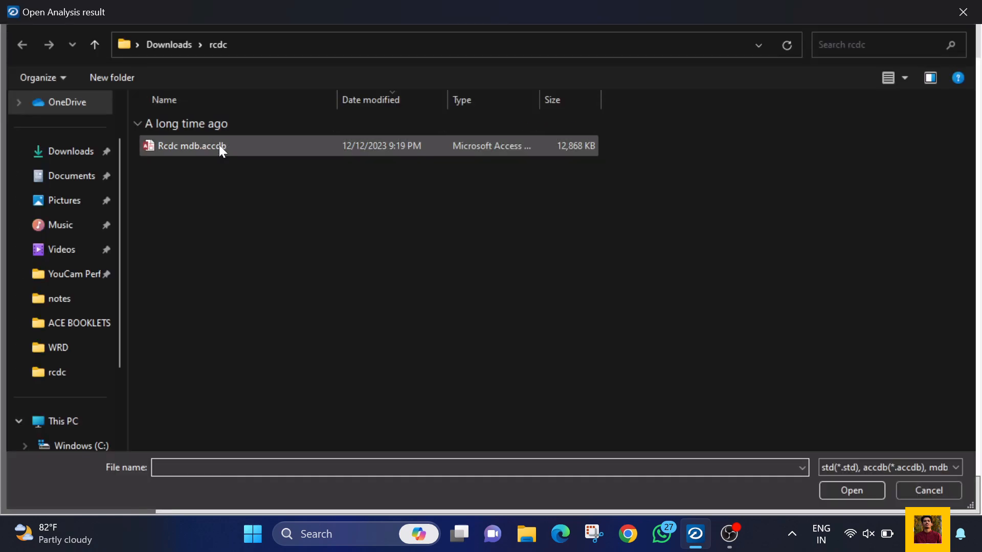
Step: Load the analysis file Rcdc mdb.accdb and choose Beam as the design element
click(219, 145)
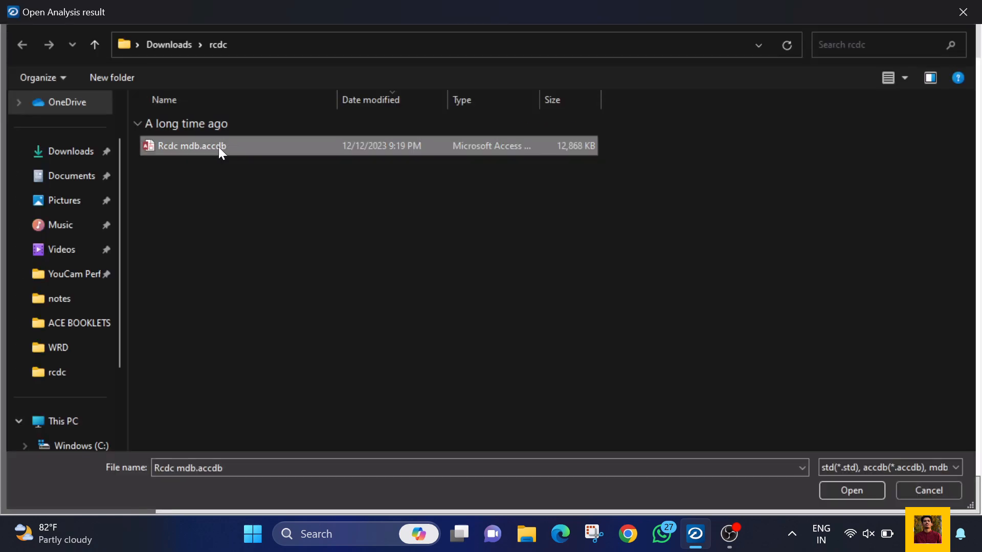
click(829, 492)
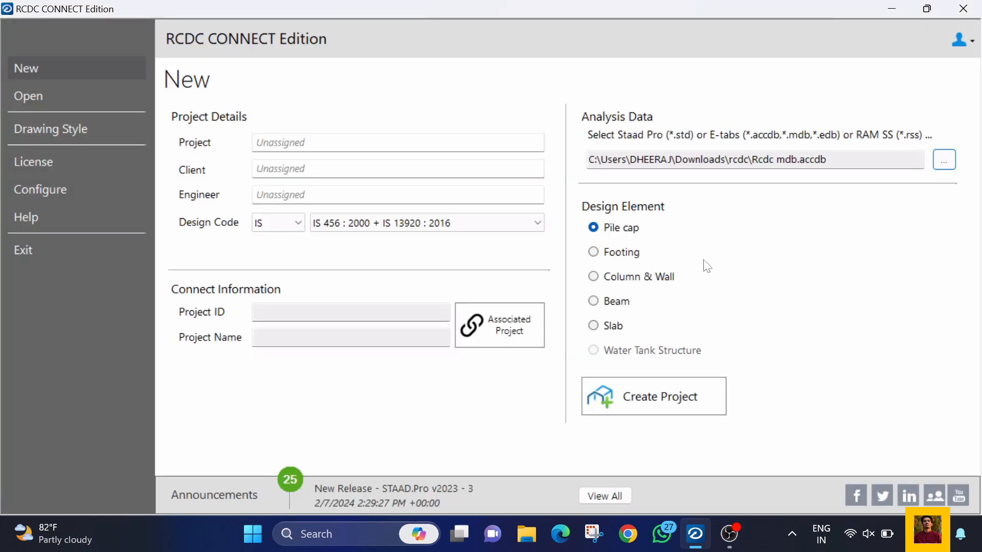
click(615, 306)
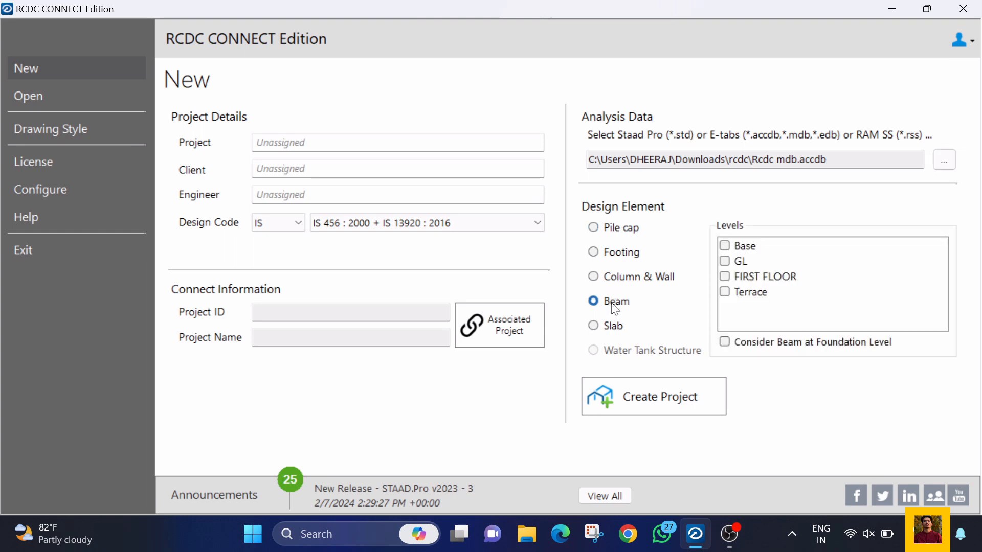
click(632, 281)
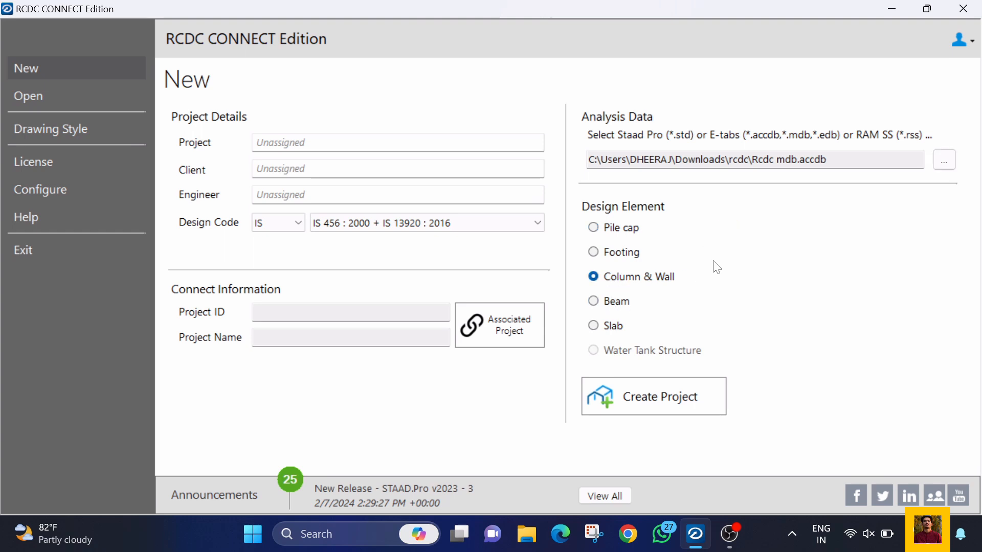
click(613, 306)
click(634, 260)
click(619, 325)
click(620, 305)
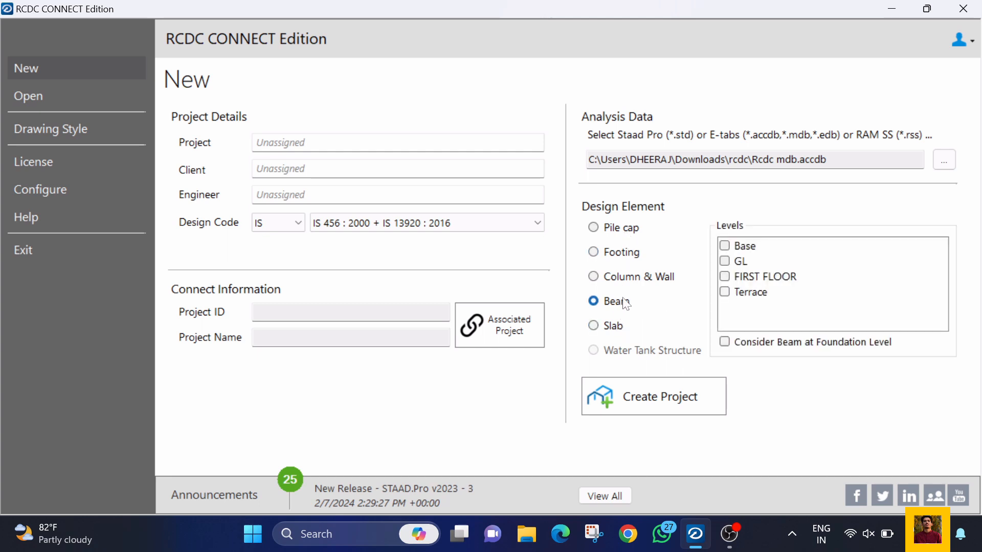
Step: Select the FIRST FLOOR level for the beam design and create the project
click(725, 279)
click(722, 275)
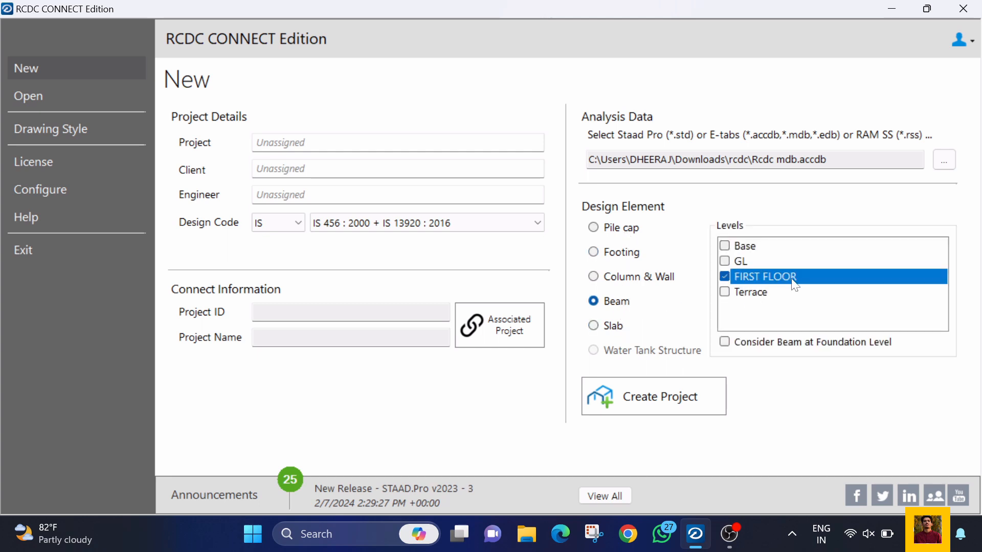
click(726, 258)
click(725, 261)
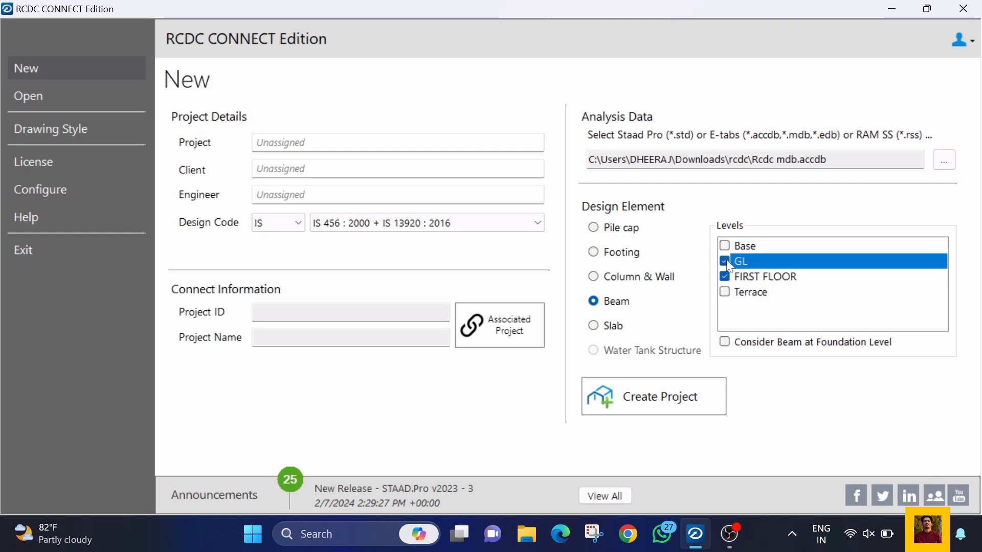
click(685, 403)
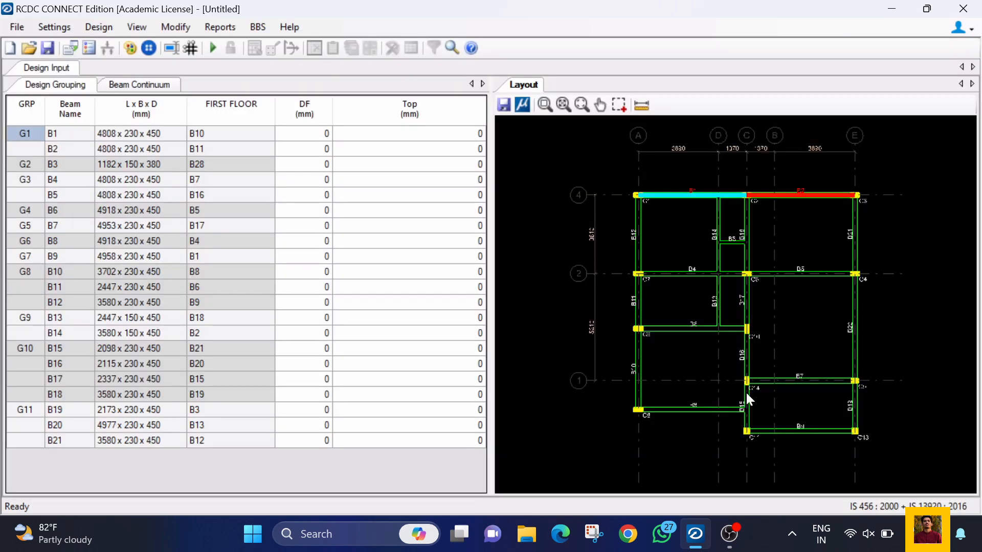
Step: Examine the beams along grid A and their members in the design grouping table and the beam continuum
click(638, 226)
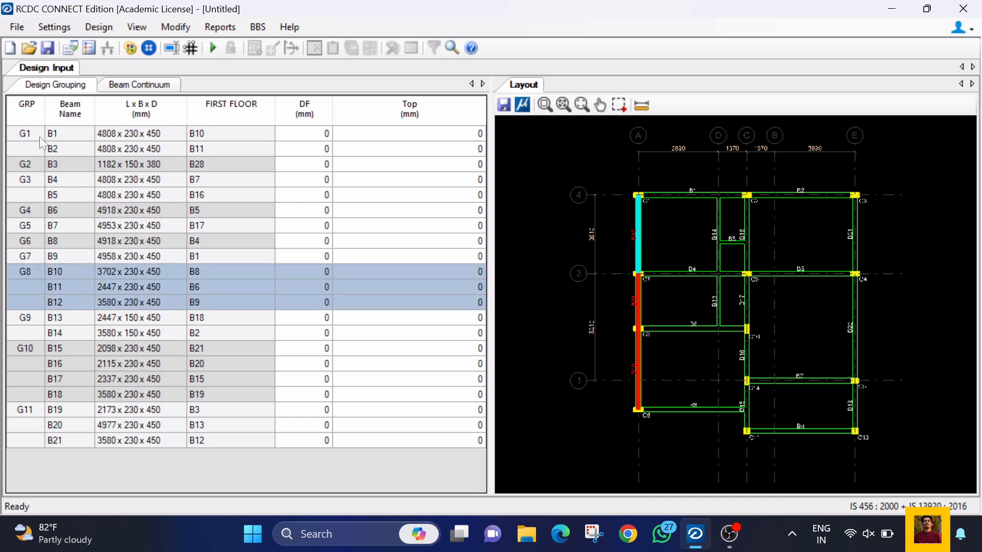
click(162, 134)
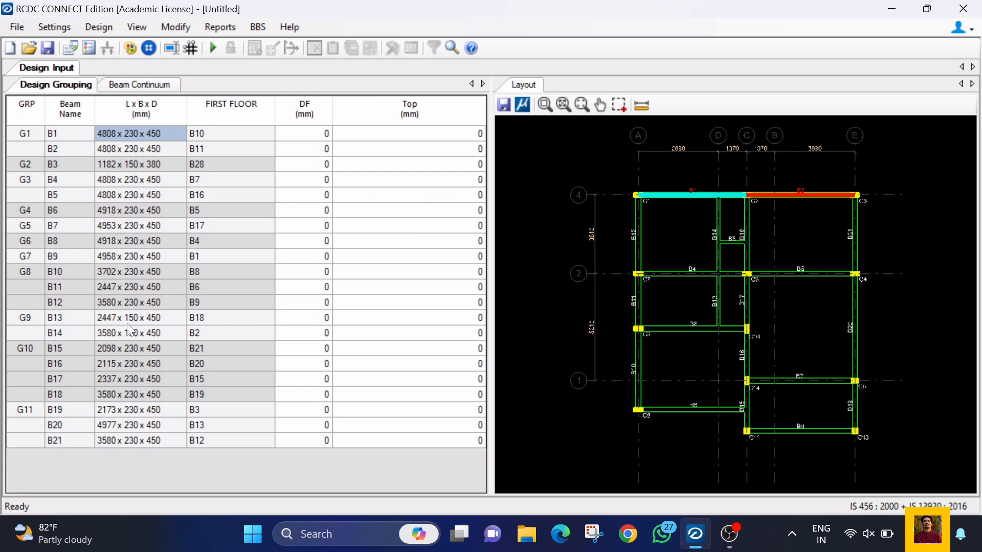
click(127, 86)
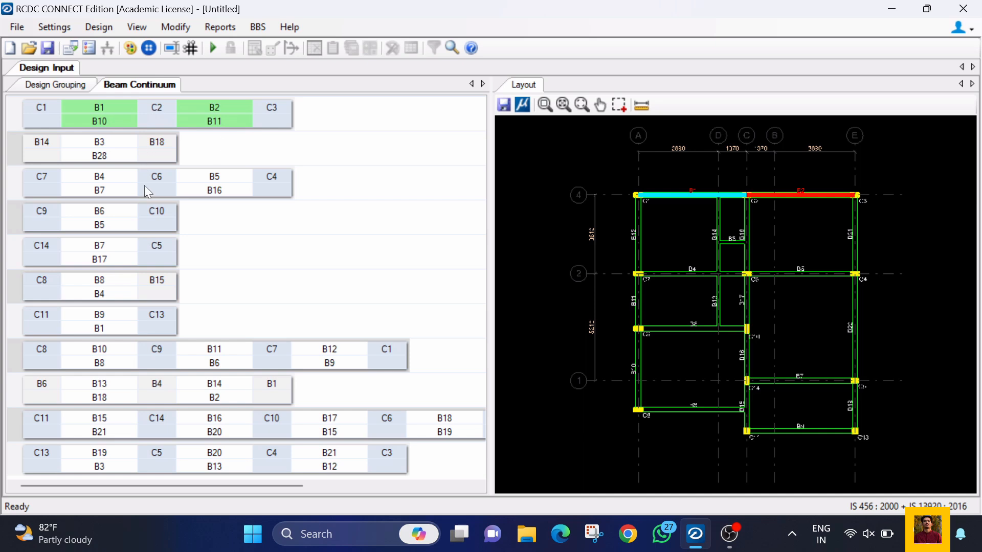
click(641, 213)
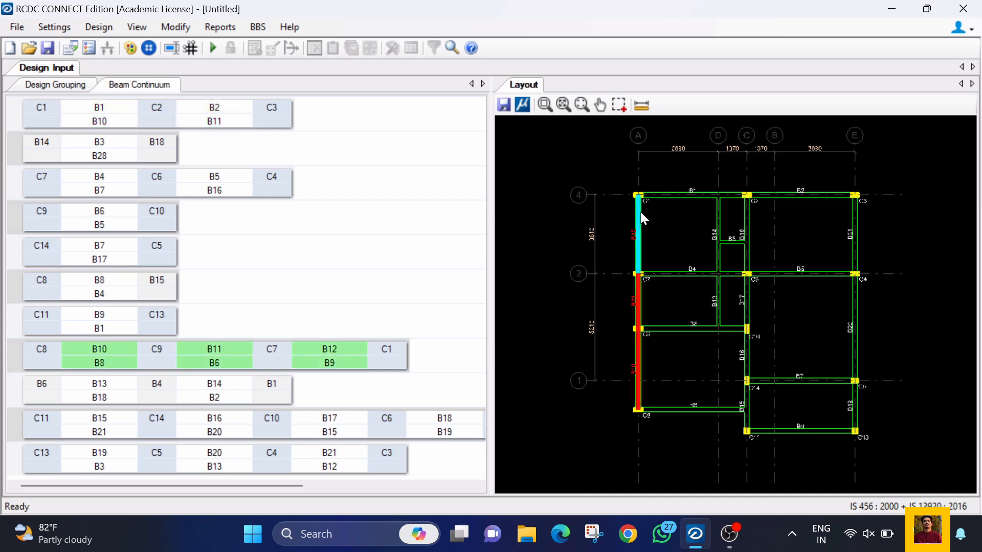
click(639, 290)
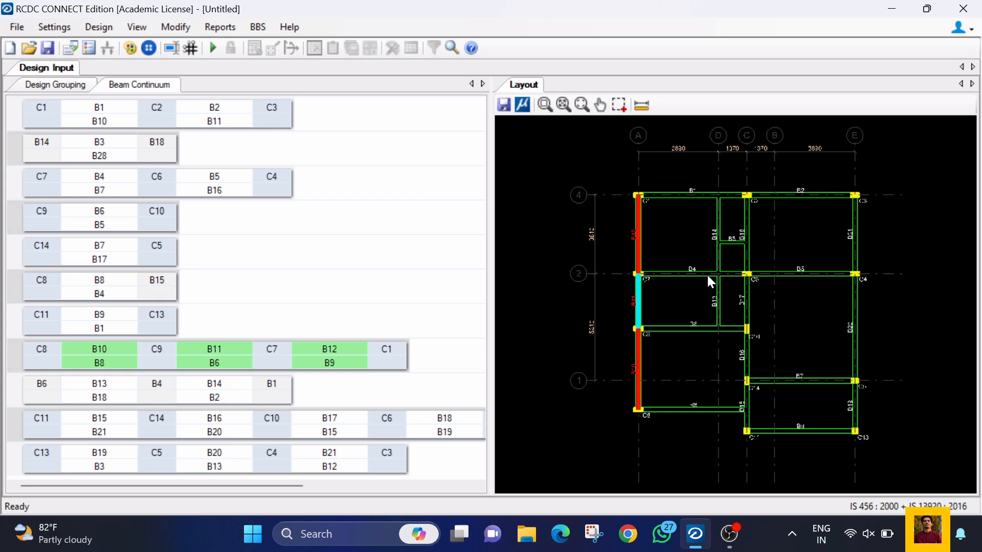
click(640, 376)
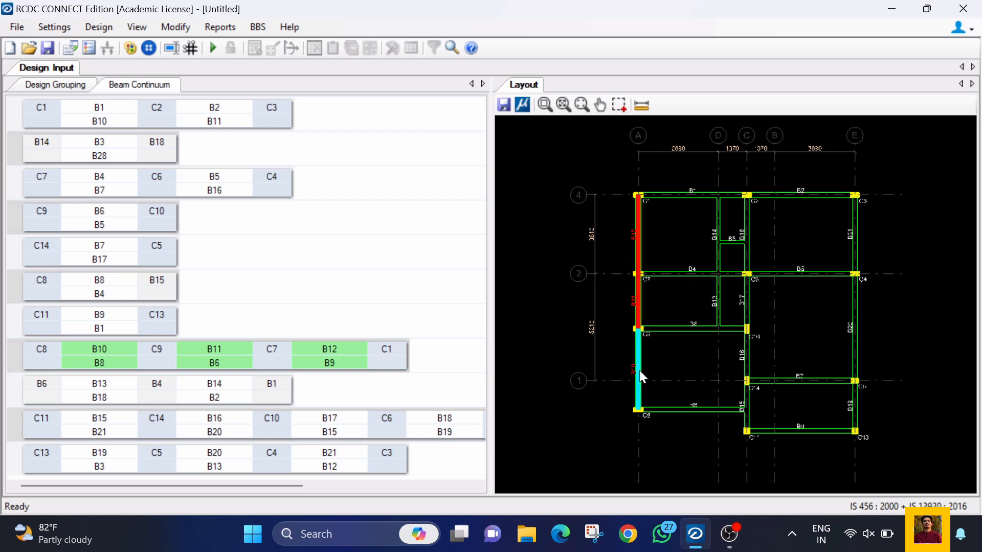
Step: Split the B10–B11–B12 beam group along grid A at columns C9 and C7, and check each beam separately
click(639, 301)
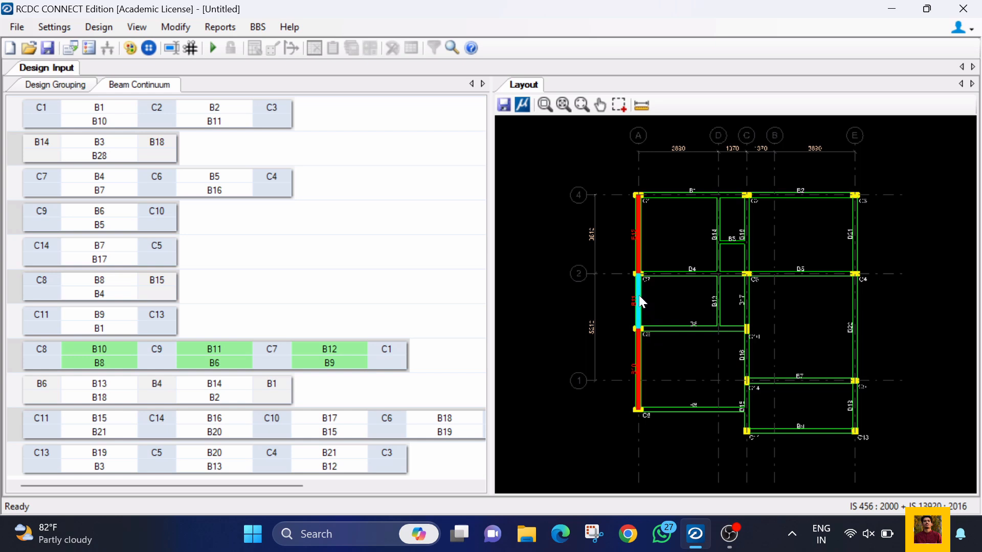
right_click(642, 302)
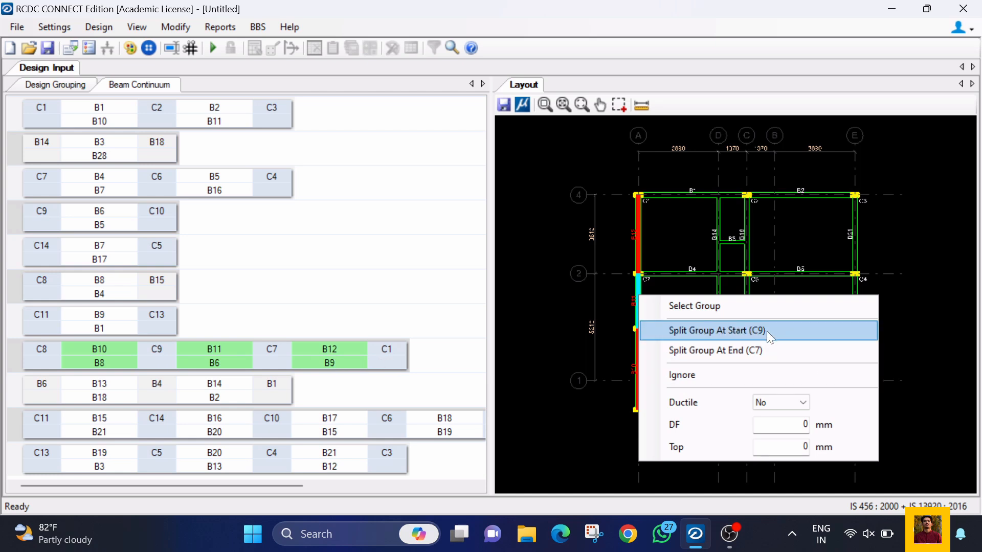
click(745, 331)
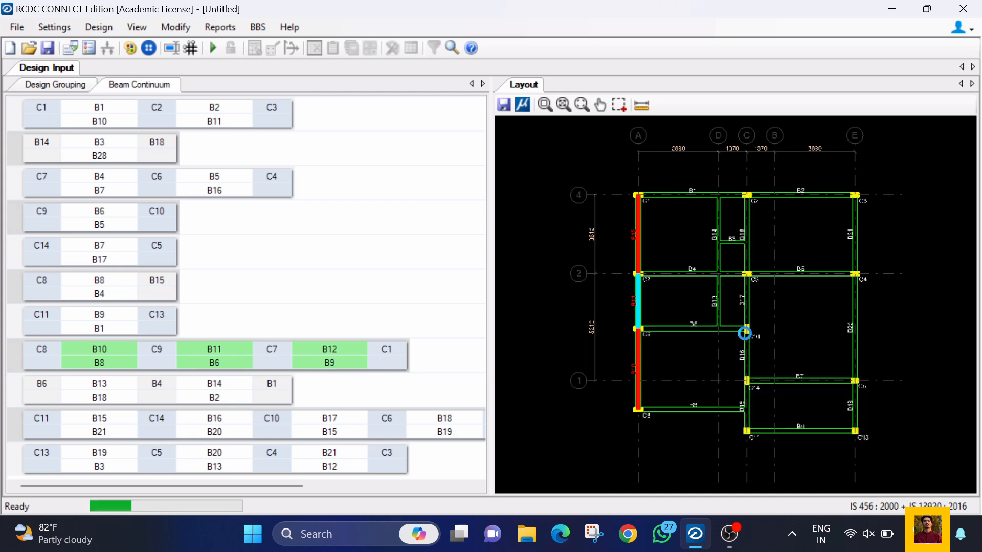
click(638, 302)
right_click(638, 302)
click(713, 333)
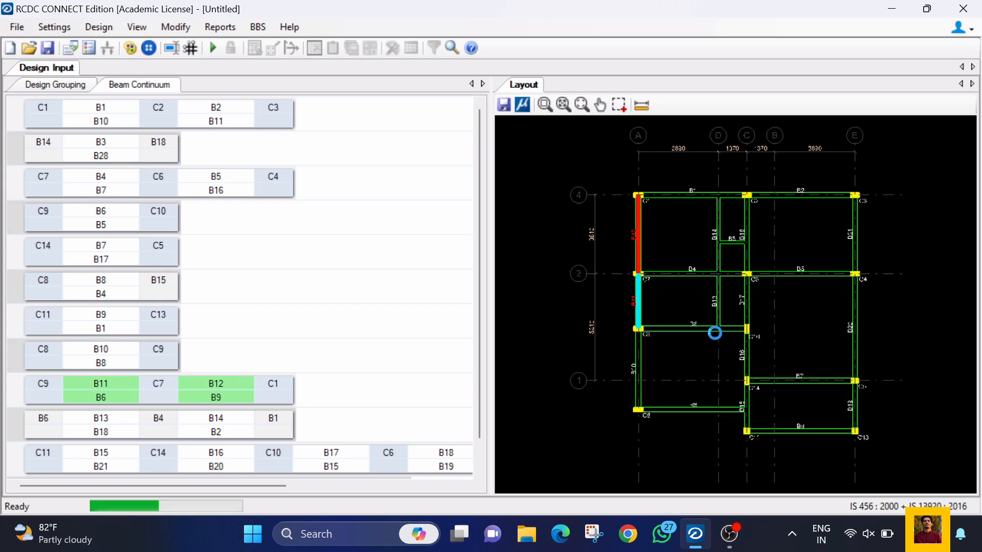
click(637, 234)
click(638, 302)
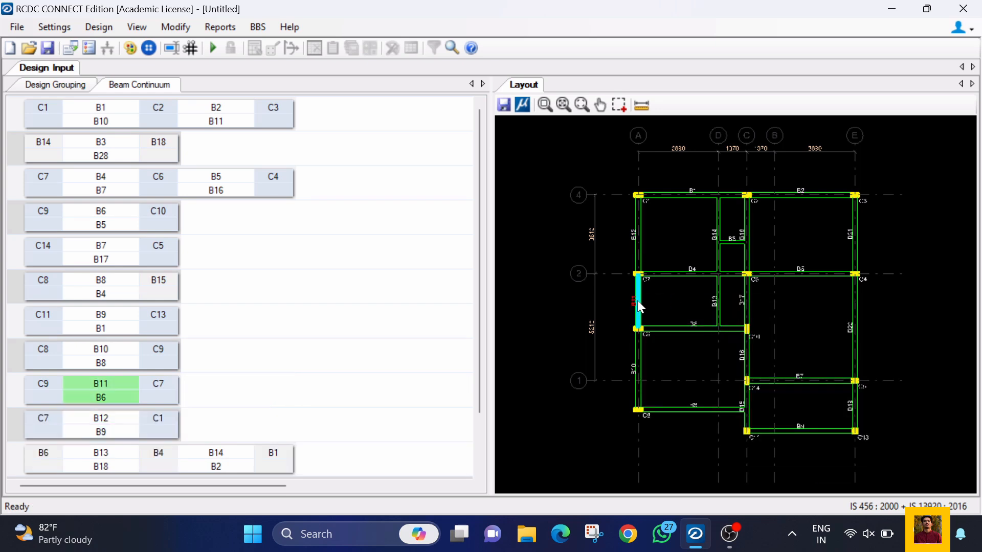
click(637, 369)
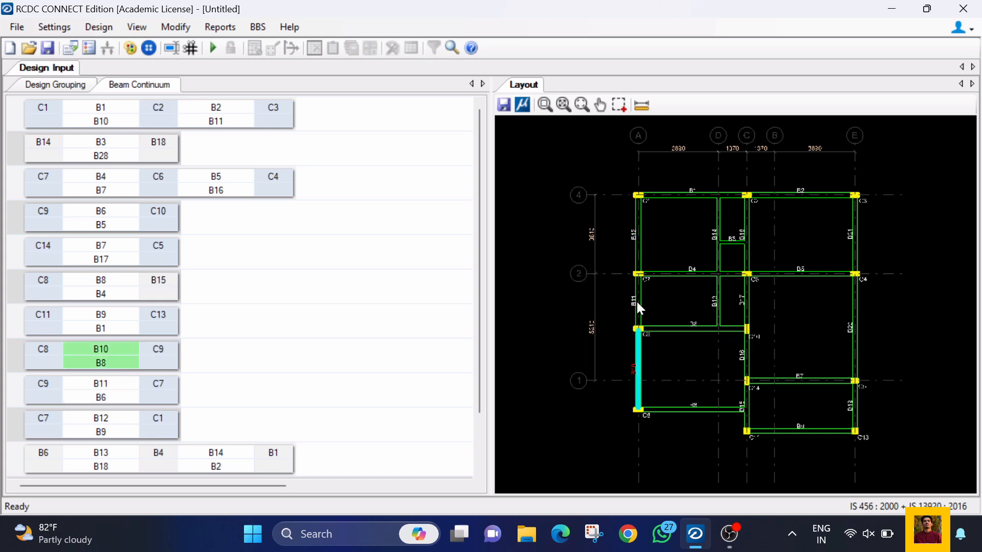
Step: Examine the support, ductility and merge options for beam B11 in both the layout and the beam continuum
click(636, 305)
right_click(637, 302)
click(775, 405)
click(776, 405)
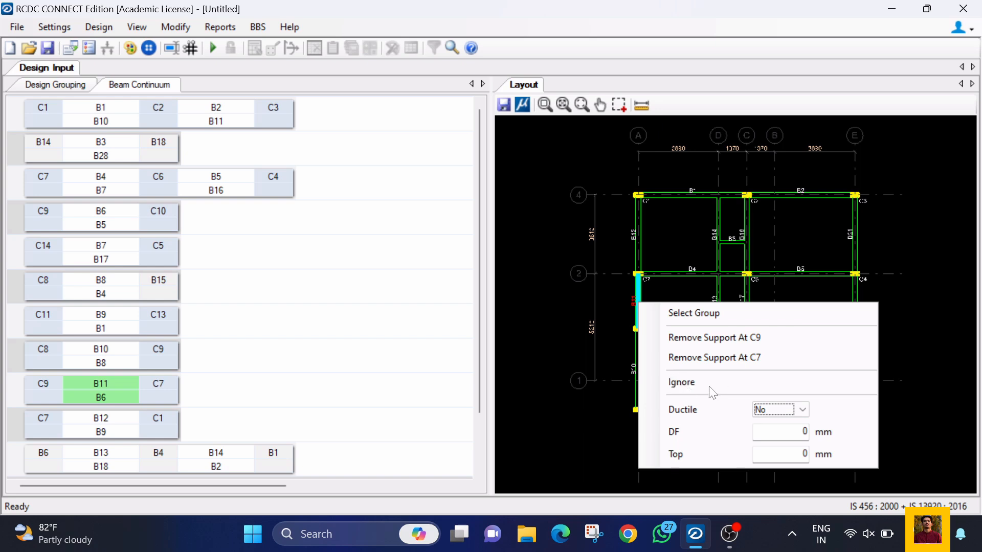
click(685, 316)
click(368, 302)
click(106, 385)
click(638, 233)
click(638, 288)
right_click(160, 392)
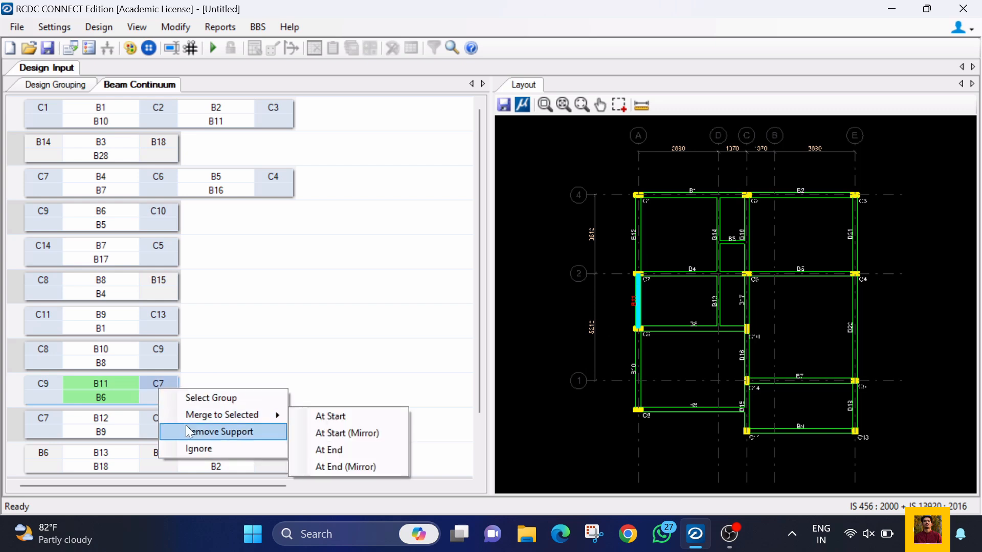
mouse_move(199, 415)
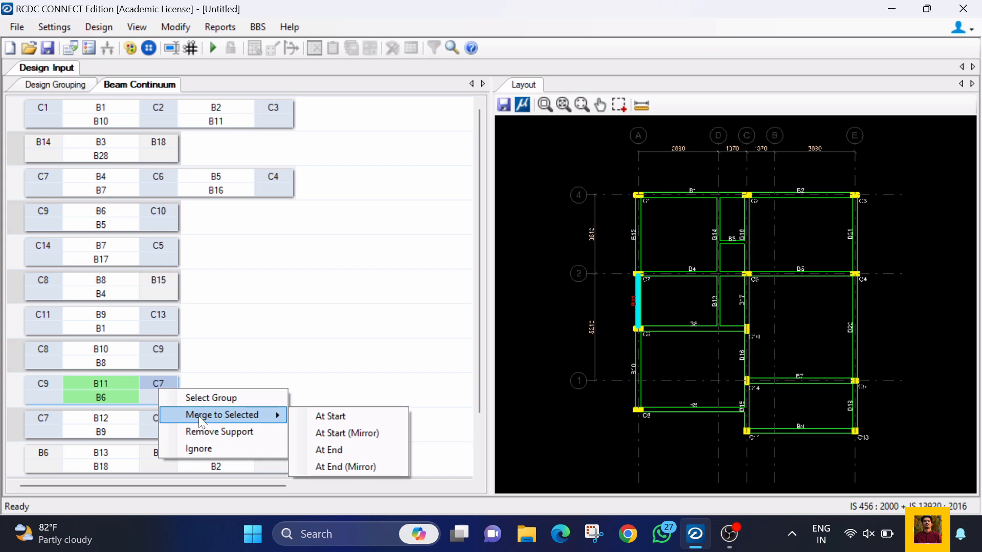
Step: Select beams B10, B11 and B12 together in the layout and examine the options for grouping them
click(621, 244)
click(638, 238)
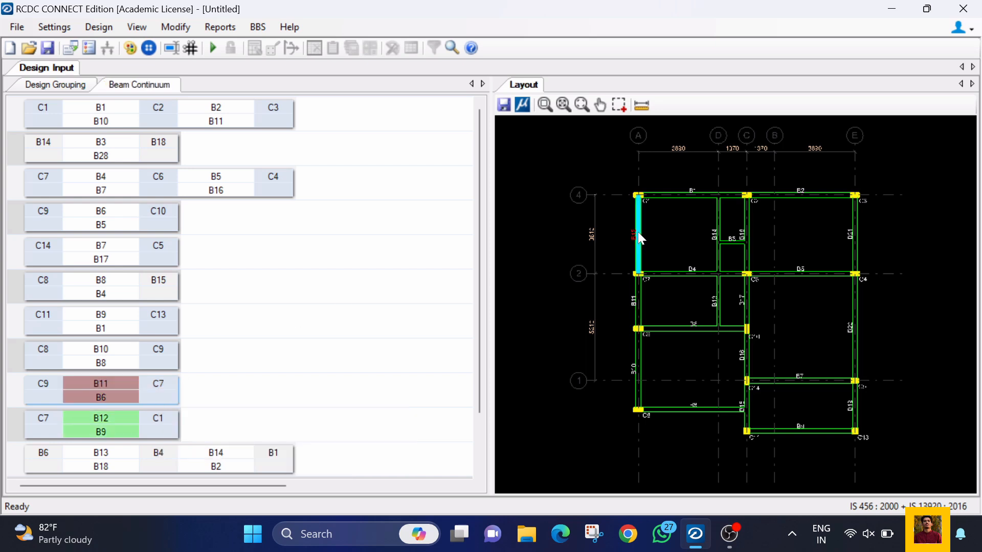
click(636, 341)
right_click(638, 344)
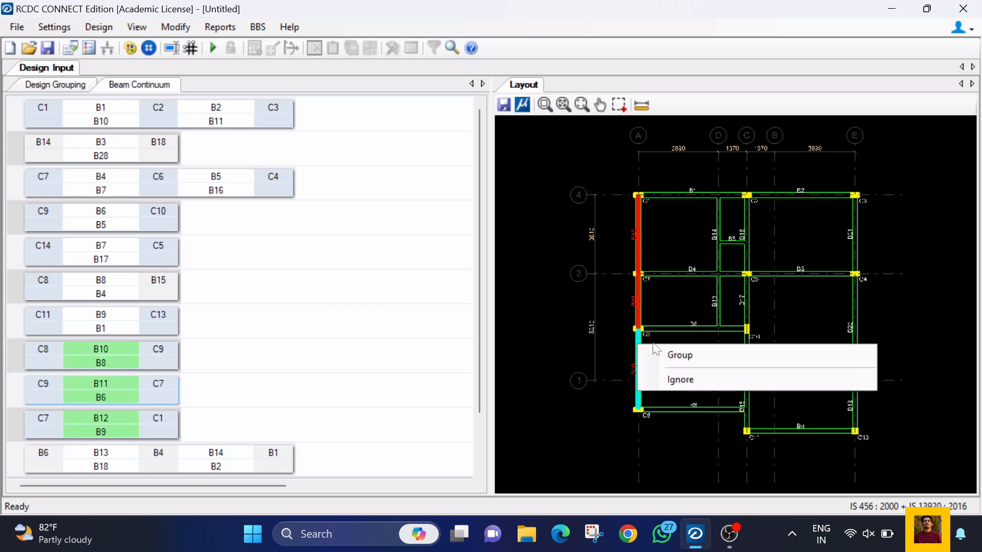
click(639, 299)
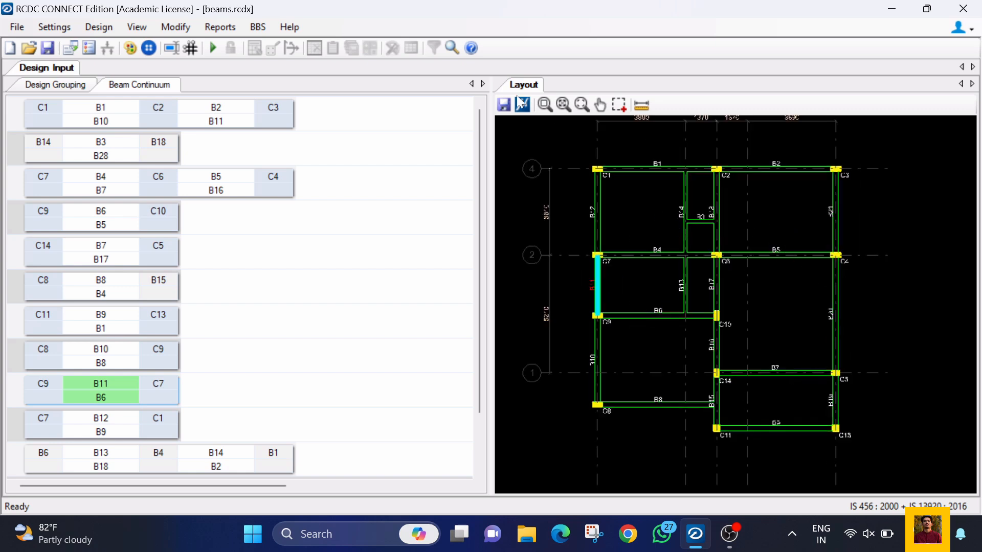
Step: Export the first floor framing layout as a DXF file named FF Framing
click(507, 100)
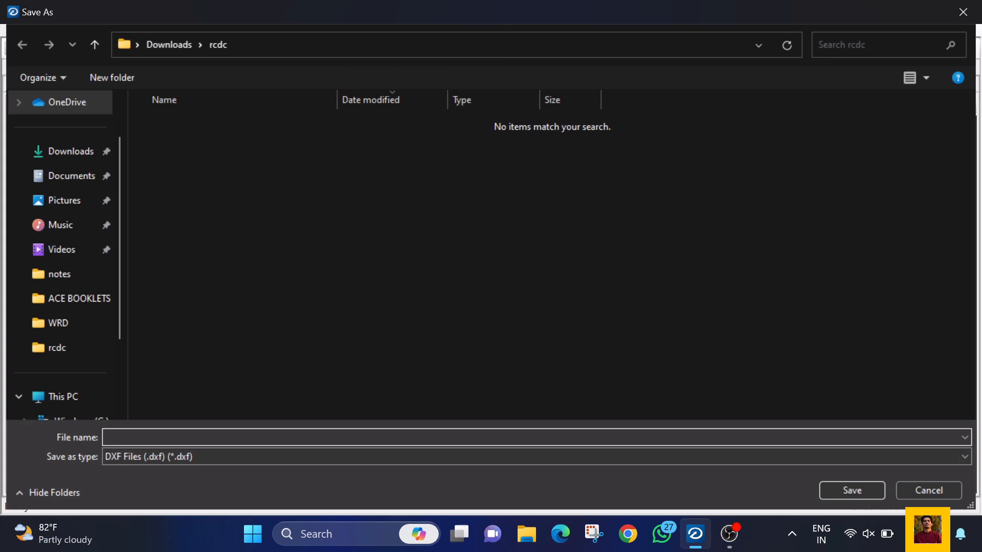
text(FF Framing)
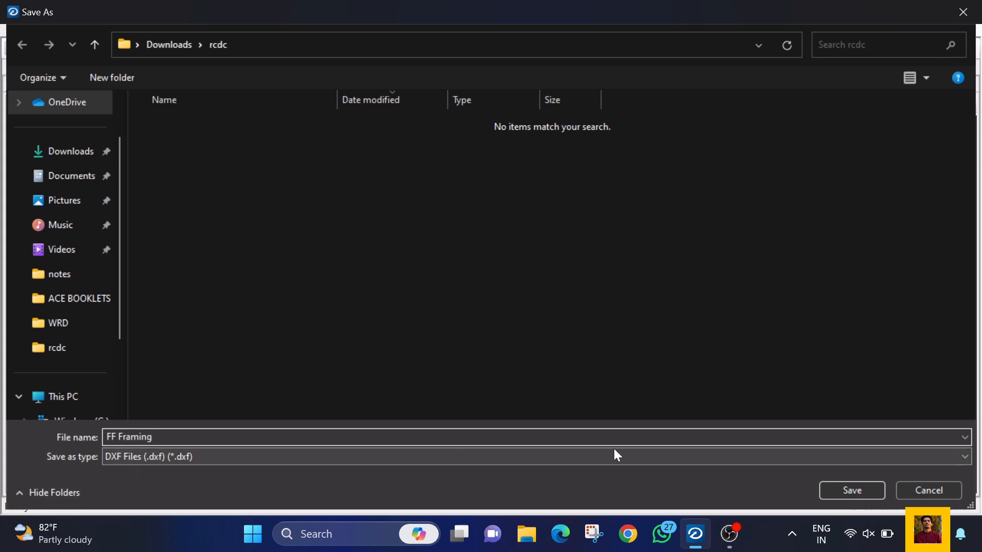
key(Return)
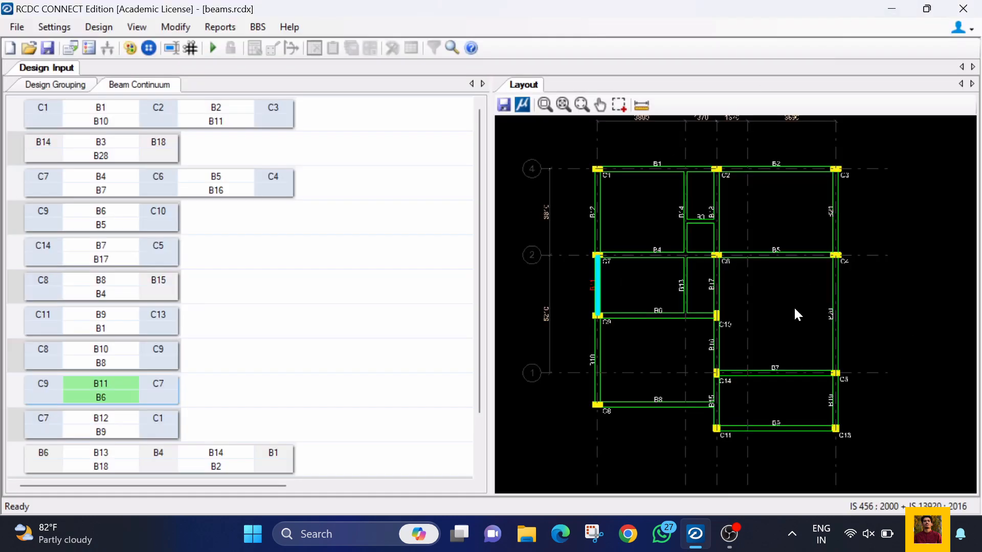
Step: Examine the beam renaming table and its copy and paste options for beams B1 to B21, leaving all names as they are
scroll(794, 309, up, 3)
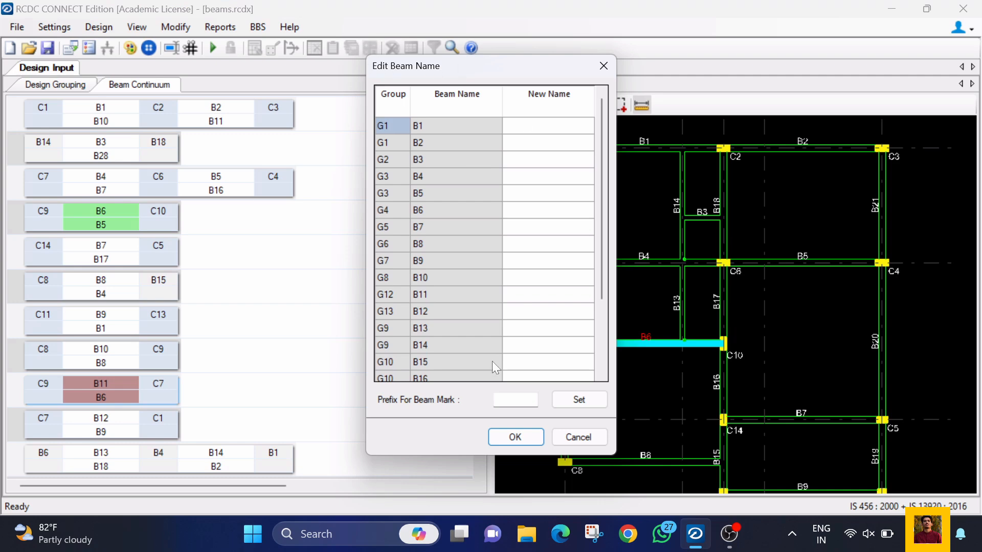
click(579, 437)
click(137, 27)
mouse_move(162, 31)
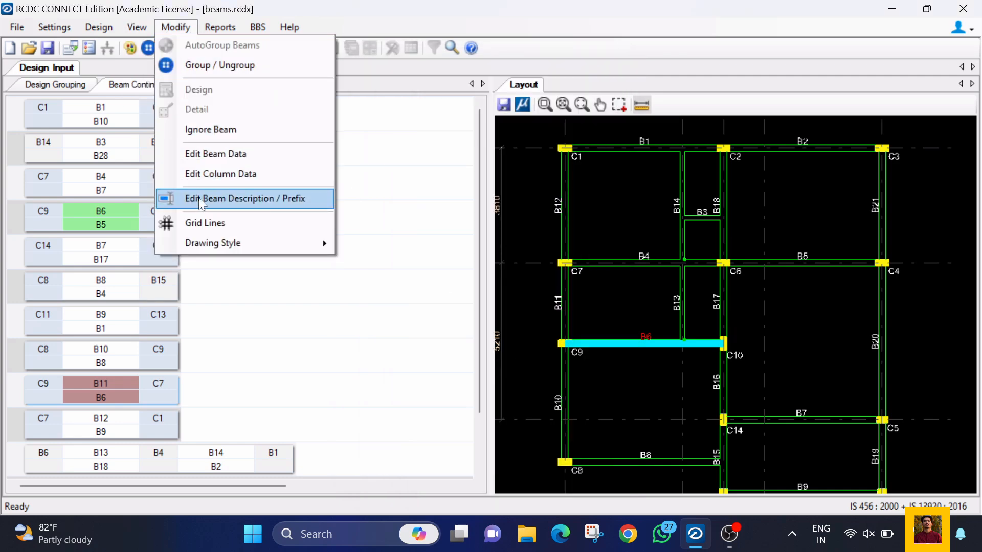
click(240, 202)
click(431, 125)
click(525, 129)
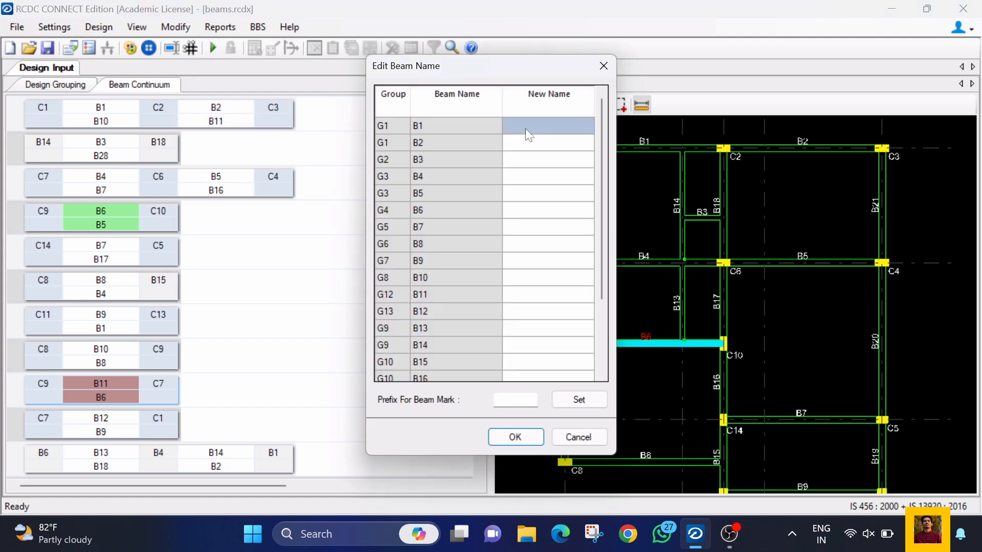
scroll(556, 218, down, 2)
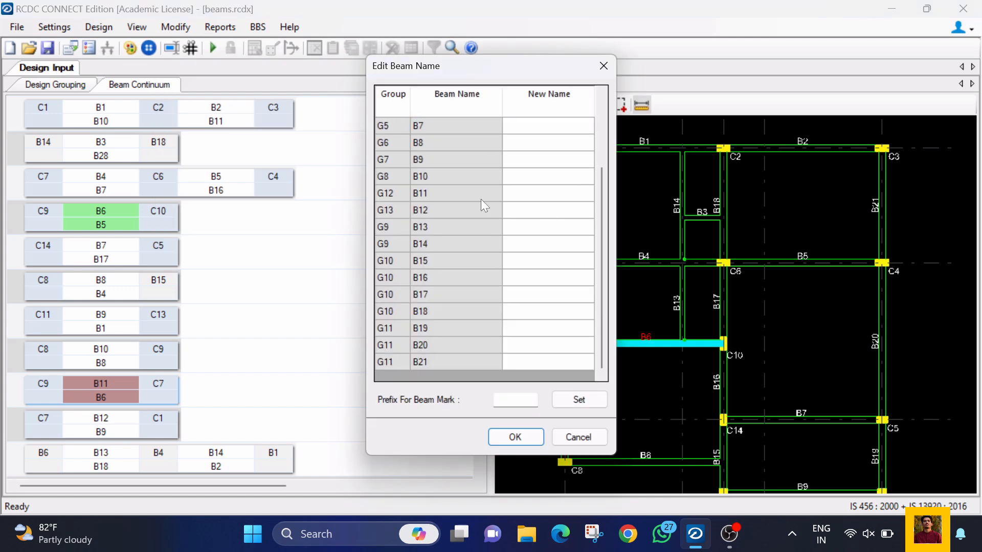
scroll(522, 213, up, 2)
right_click(495, 228)
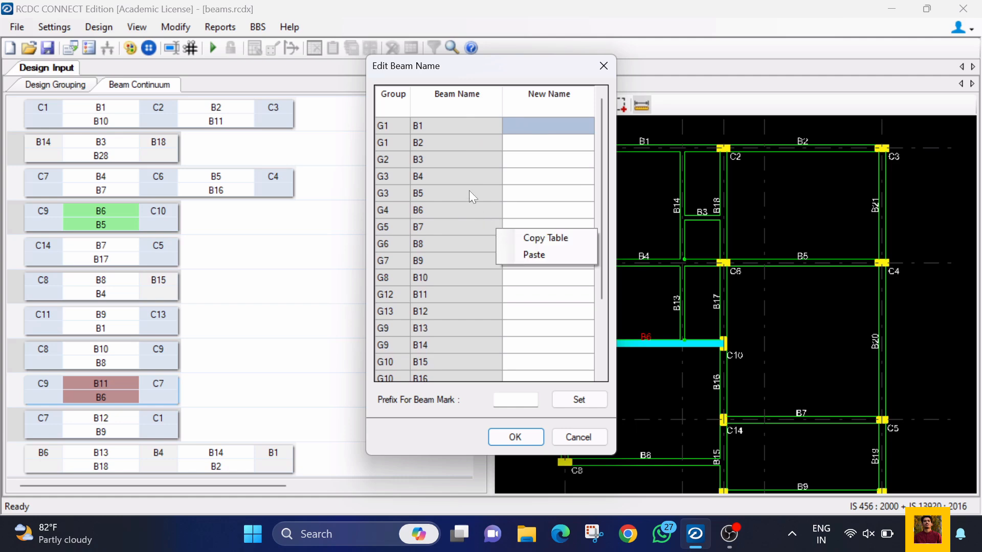
right_click(457, 162)
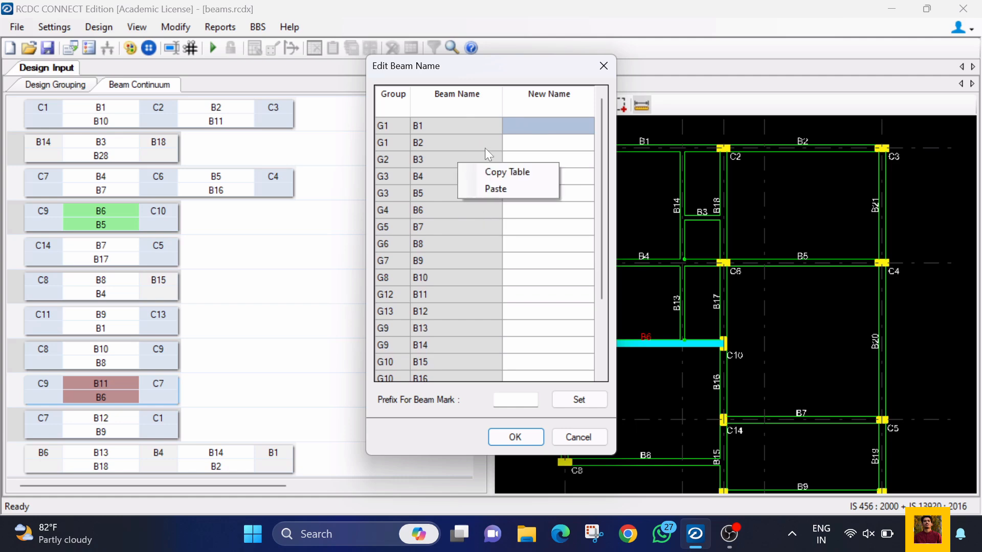
click(578, 438)
click(334, 155)
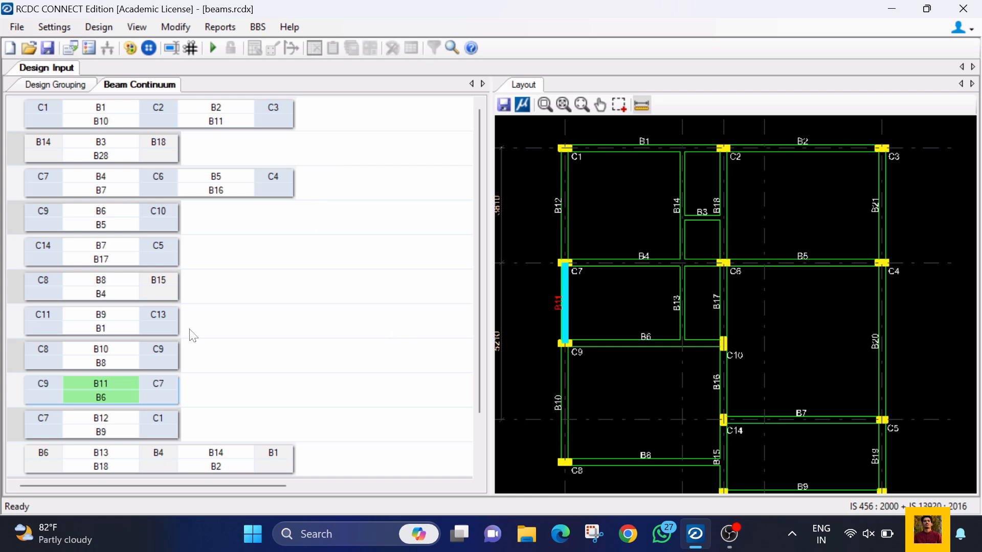
Step: Check which files can be chosen for importing slab data, and leave without importing anything
click(17, 26)
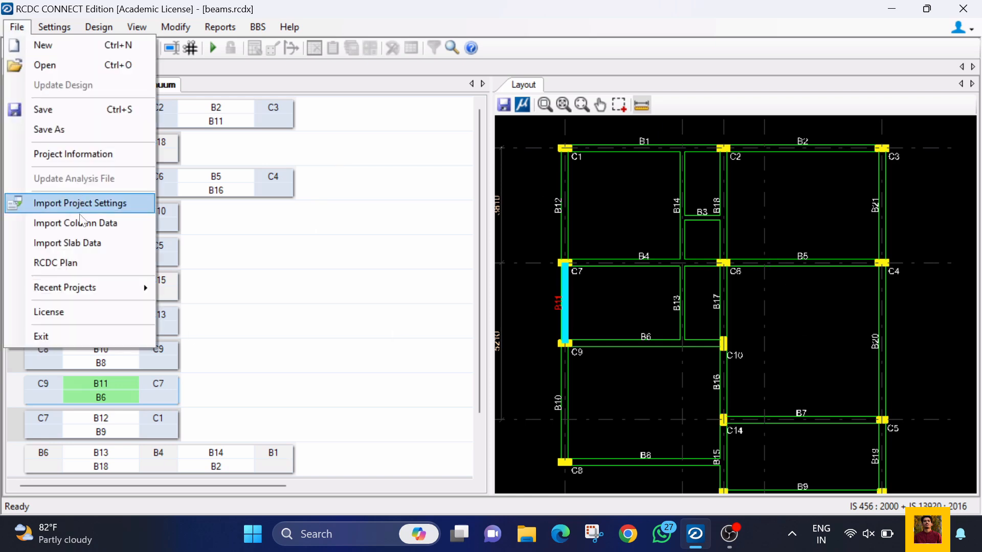
click(117, 242)
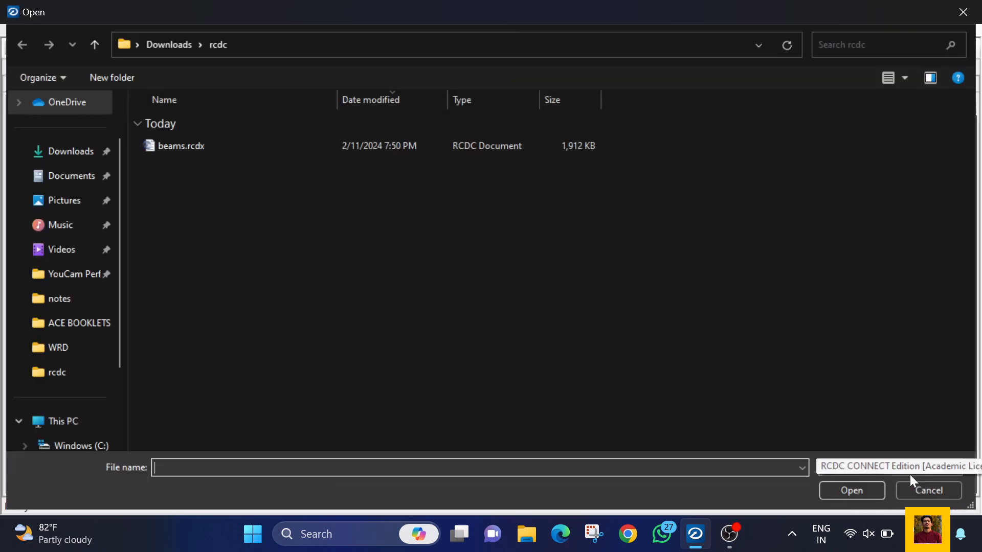
click(929, 491)
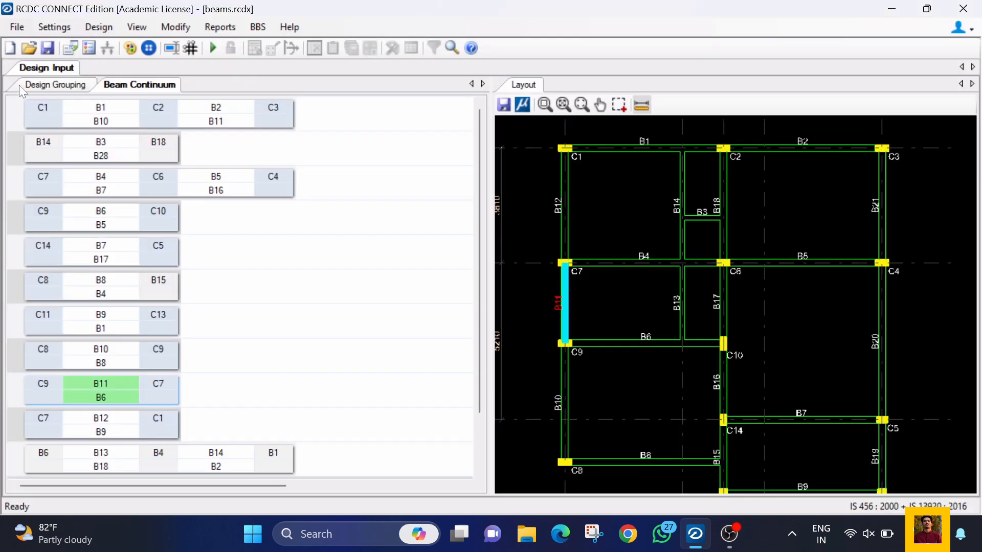
Step: In the general and reinforcement settings, turn off Ignore Torsion and enable Ductile Design with ductile shear at supports
click(51, 26)
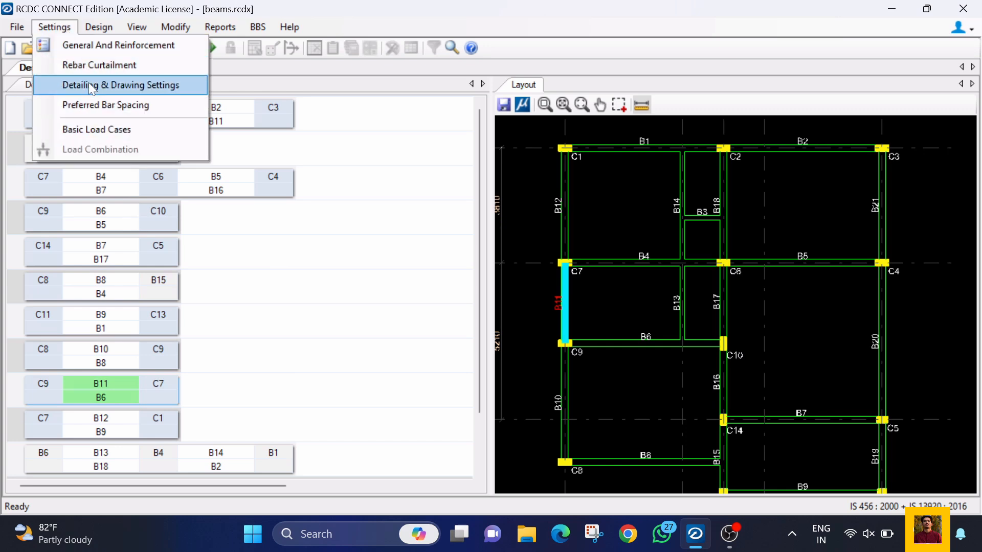
click(88, 50)
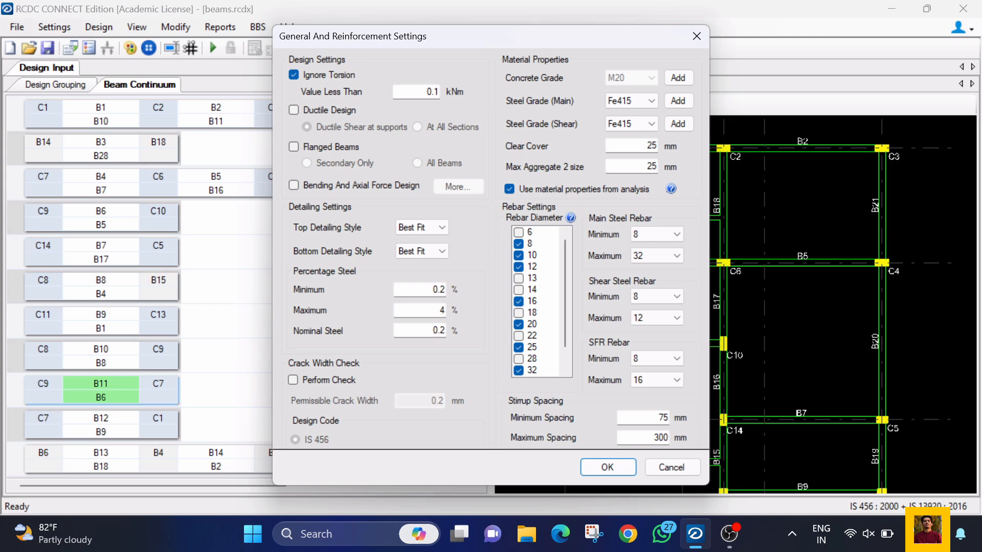
click(293, 74)
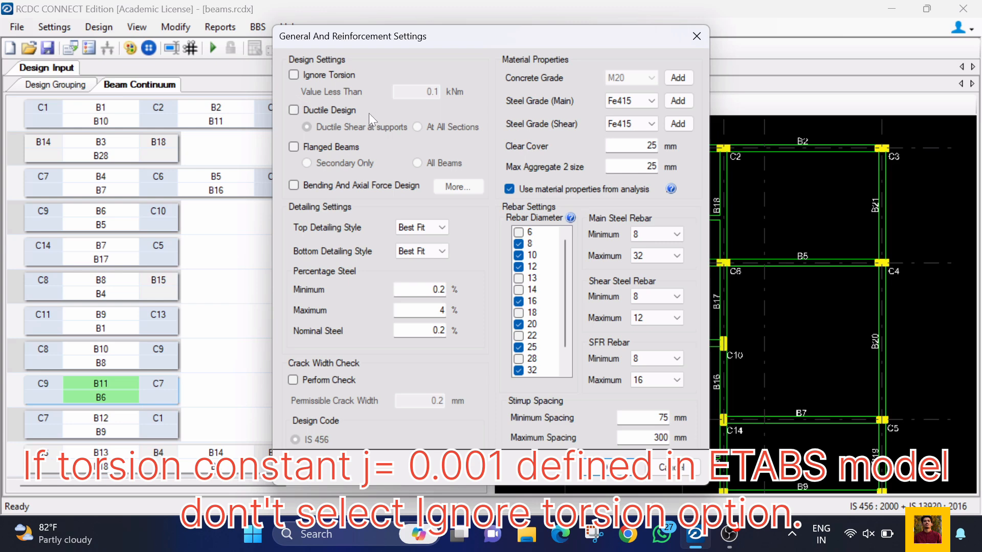
click(294, 111)
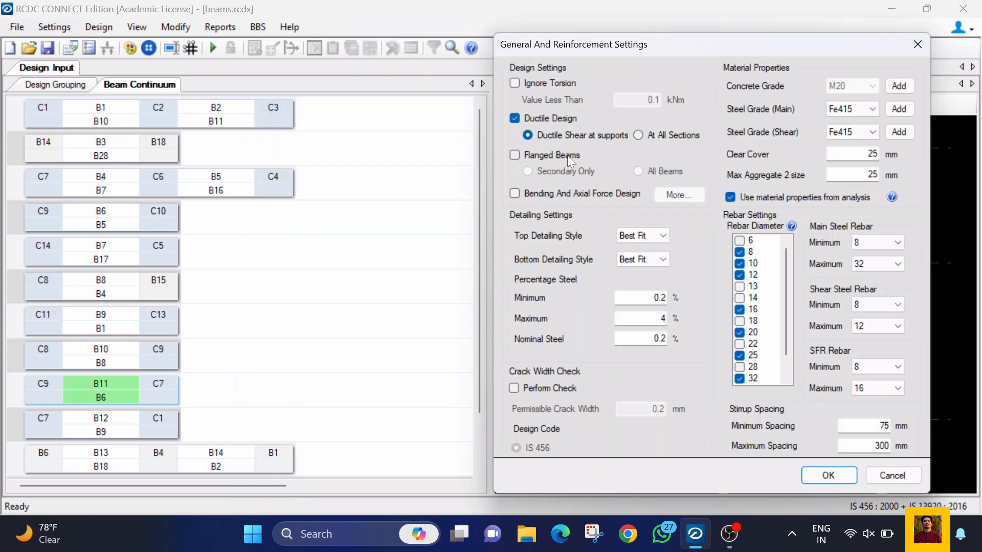
Step: Examine the top and bottom detailing style choices, keeping Best Fit, and the crack width check options, leaving the check off
click(651, 236)
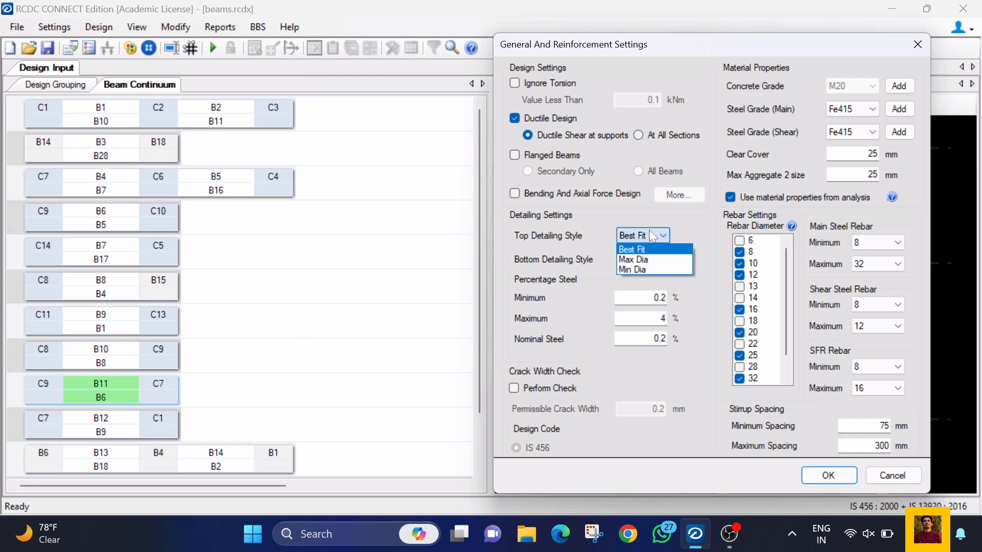
click(649, 229)
click(648, 260)
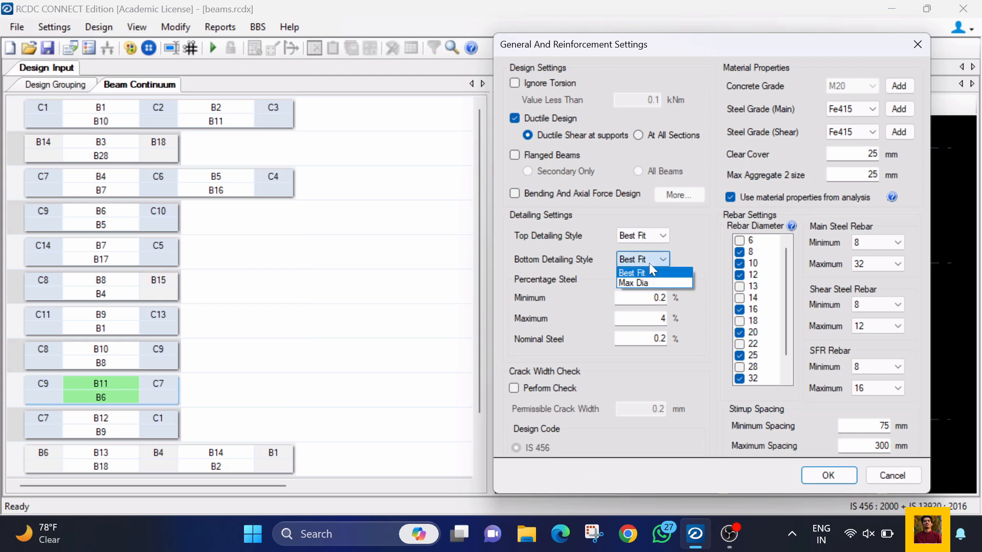
click(648, 273)
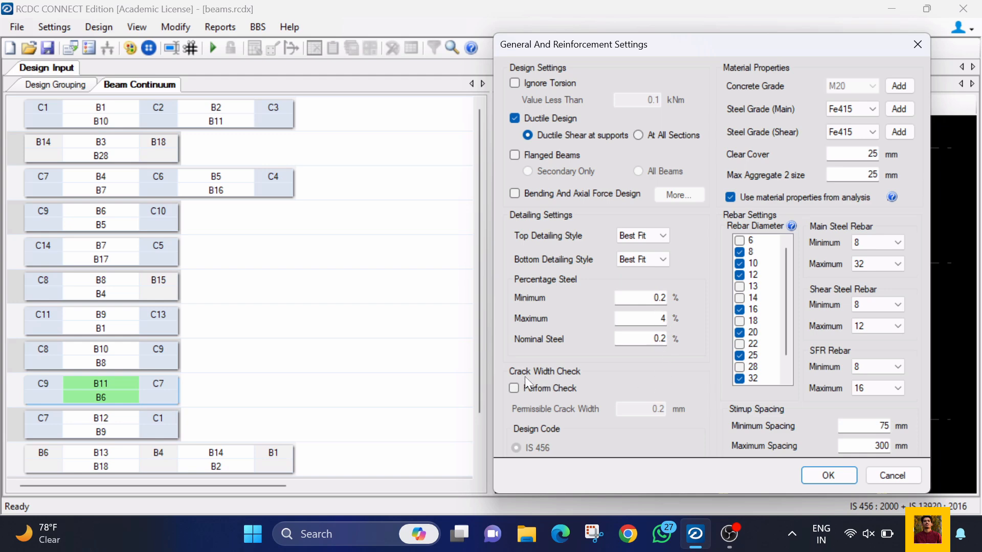
click(535, 389)
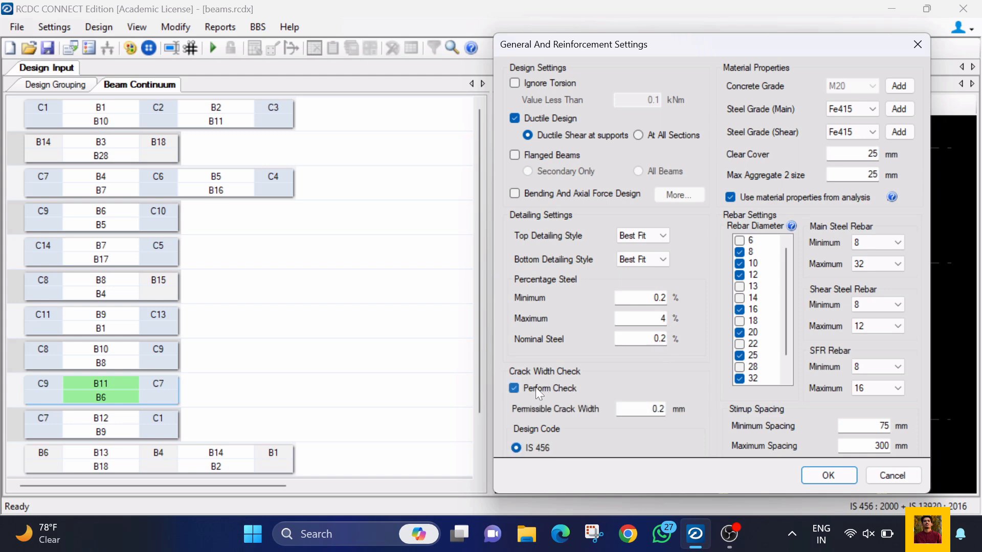
click(535, 388)
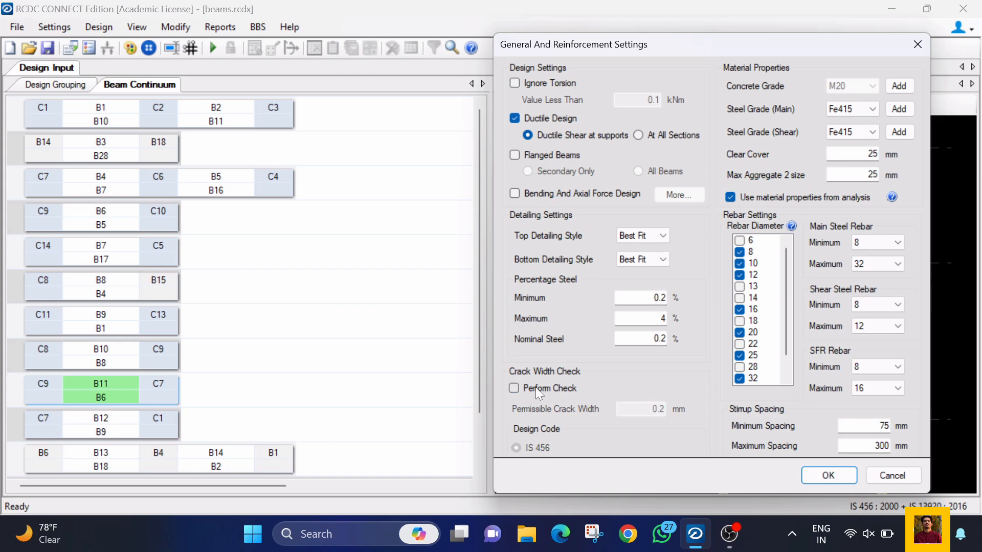
Step: Set the main steel grade to Fe500 and check the concrete grade options, keeping the material properties from analysis
click(853, 109)
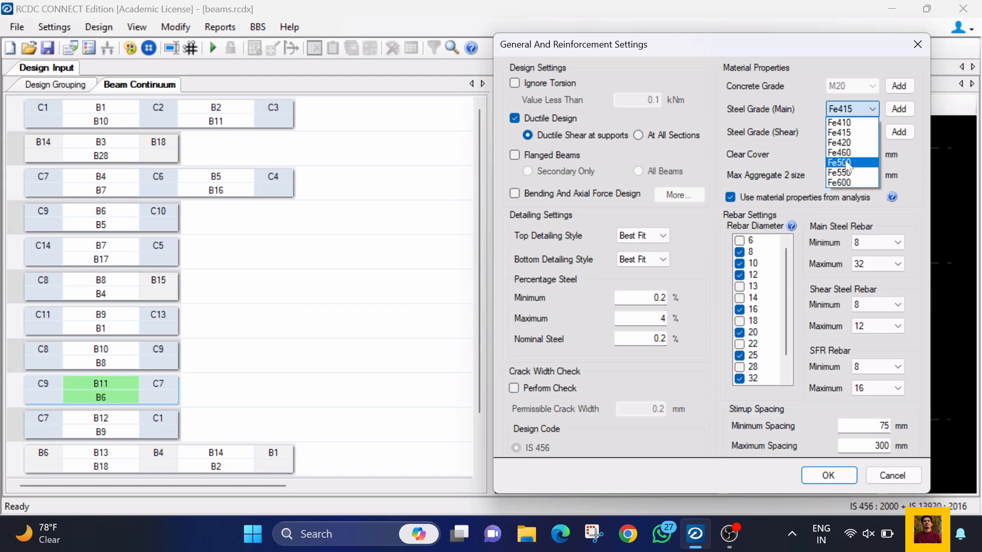
click(845, 161)
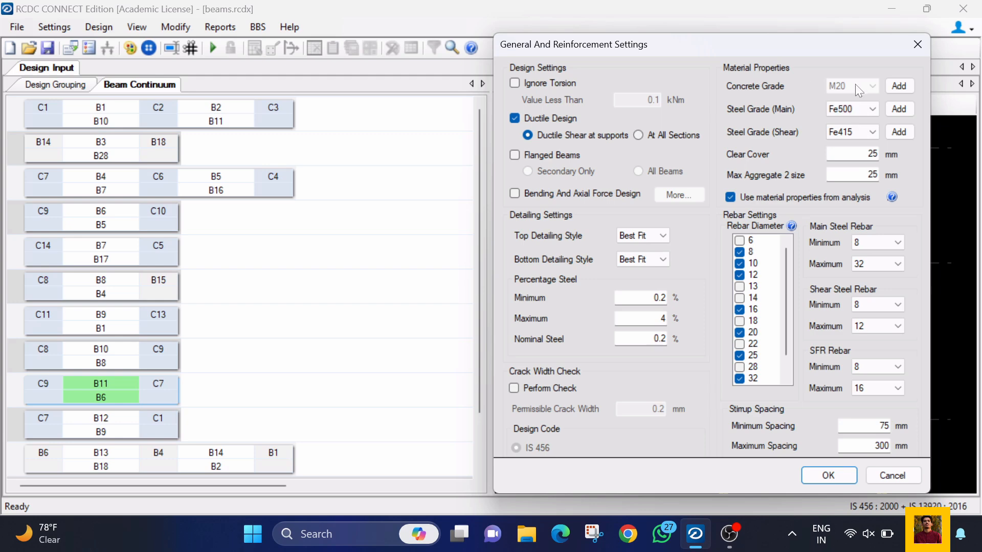
click(898, 86)
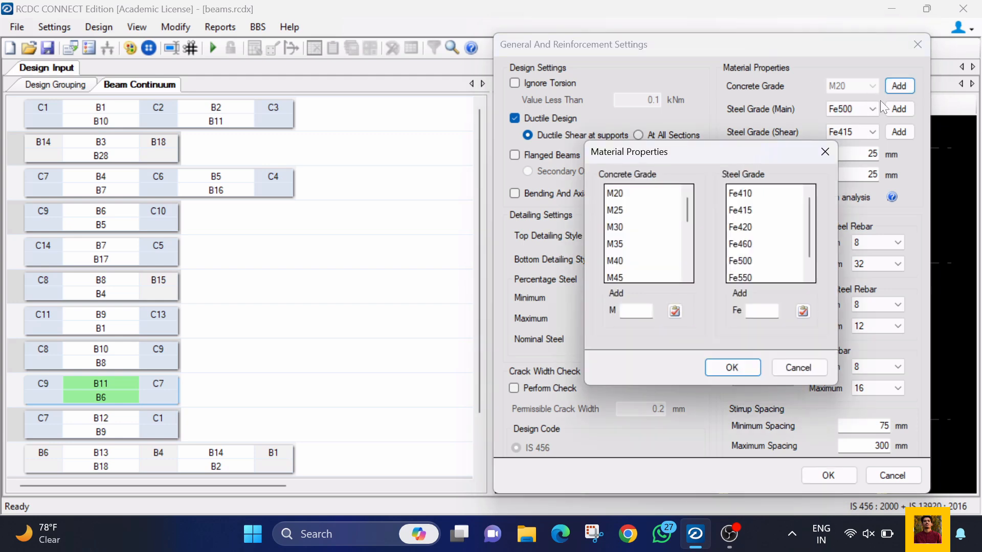
click(785, 366)
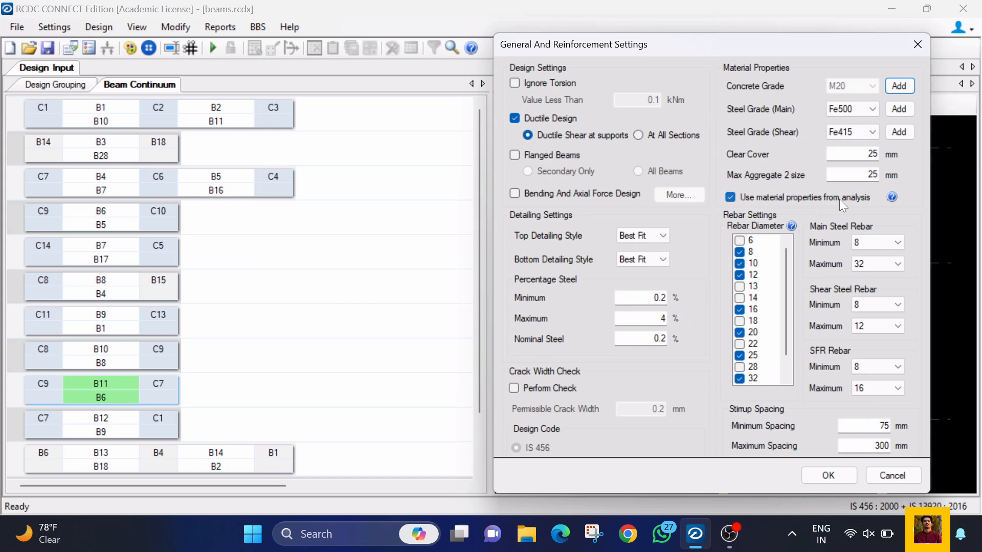
click(730, 197)
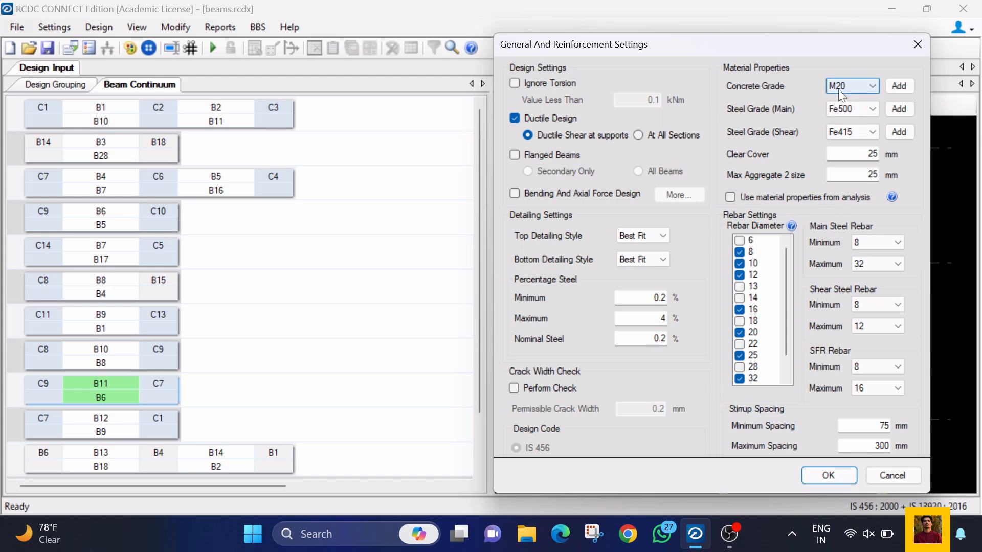
click(732, 198)
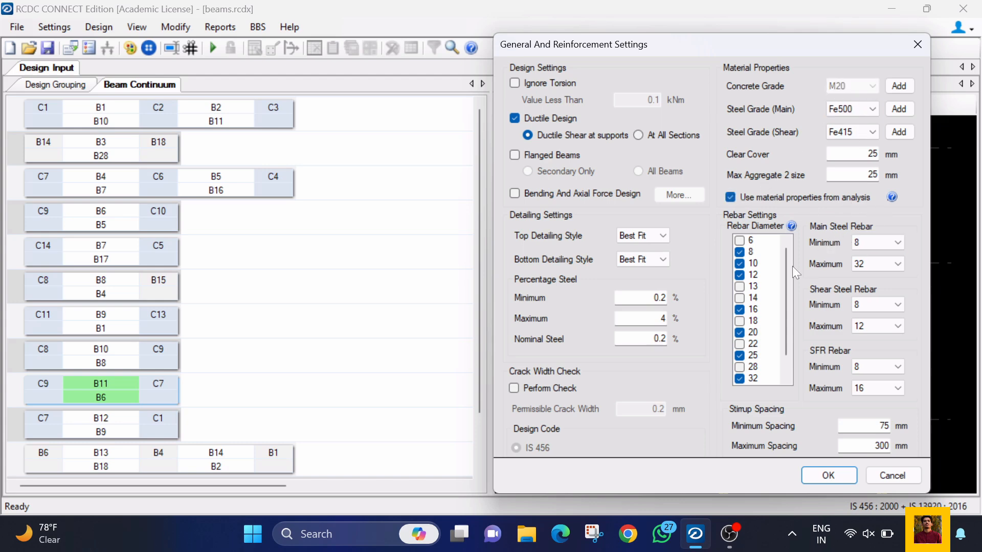
Step: Set the maximum main steel rebar to 25 and the minimum stirrup spacing to 100 mm, and apply the settings
mouse_move(788, 259)
mouse_down()
mouse_move(783, 302)
mouse_move(783, 260)
mouse_up()
click(866, 258)
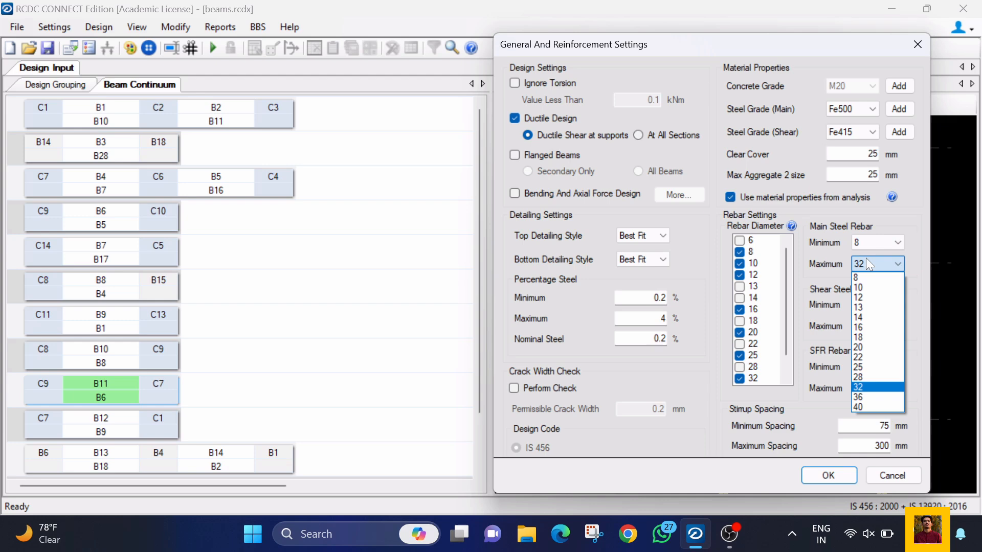
click(864, 364)
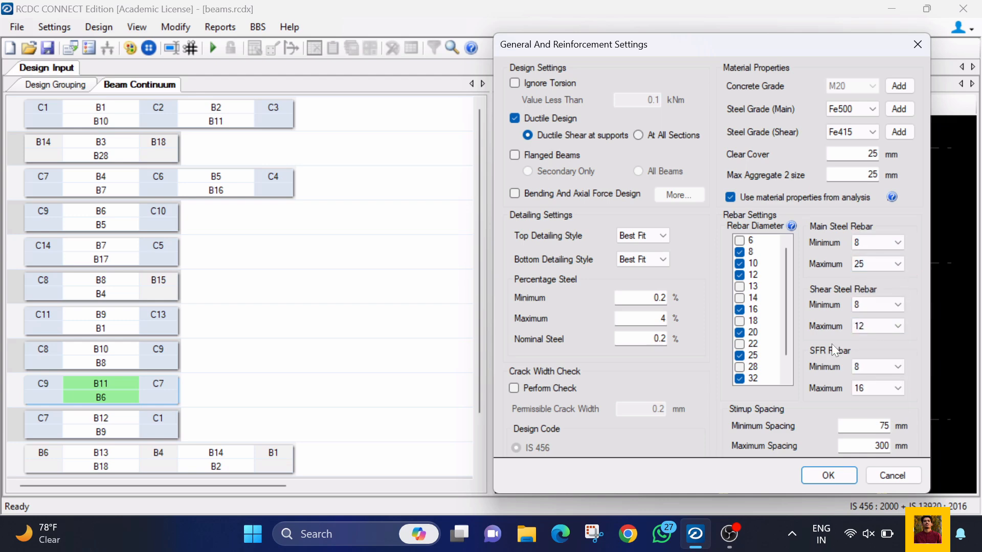
drag(878, 426, 899, 427)
text(100)
key(Tab)
click(828, 475)
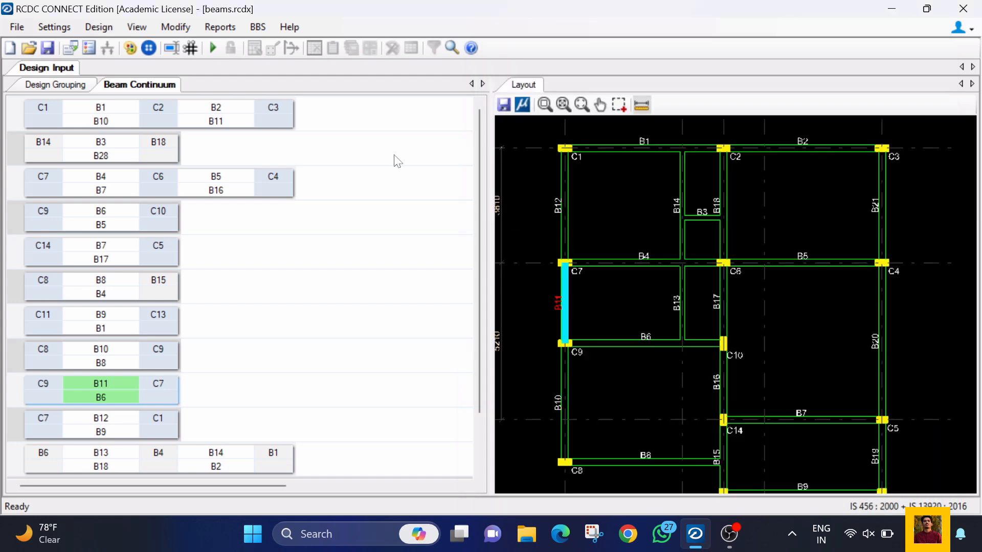
Step: Review the rebar curtailment locations and shear zones, keeping L/4 for top steel at supports and factor of depth for ductile beams
click(54, 26)
click(72, 65)
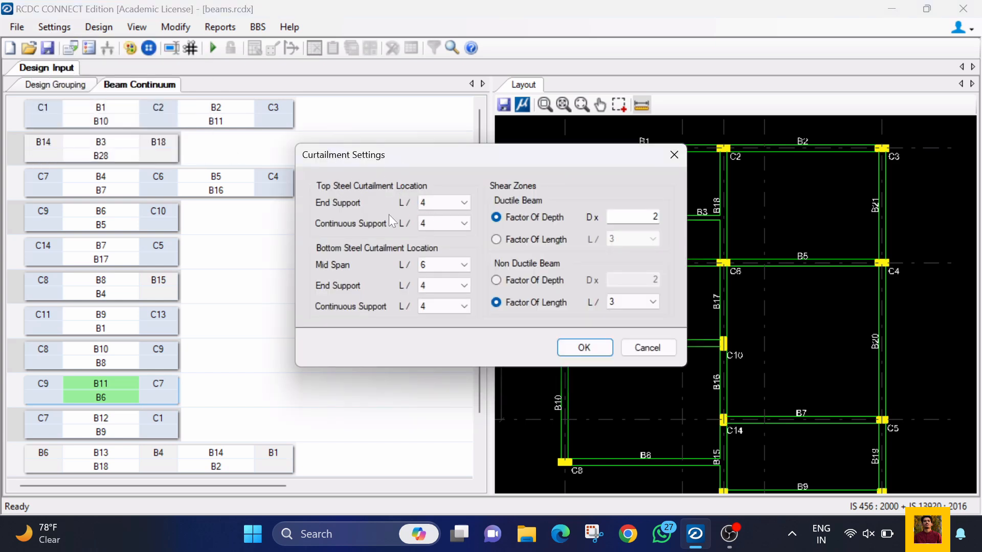
click(436, 202)
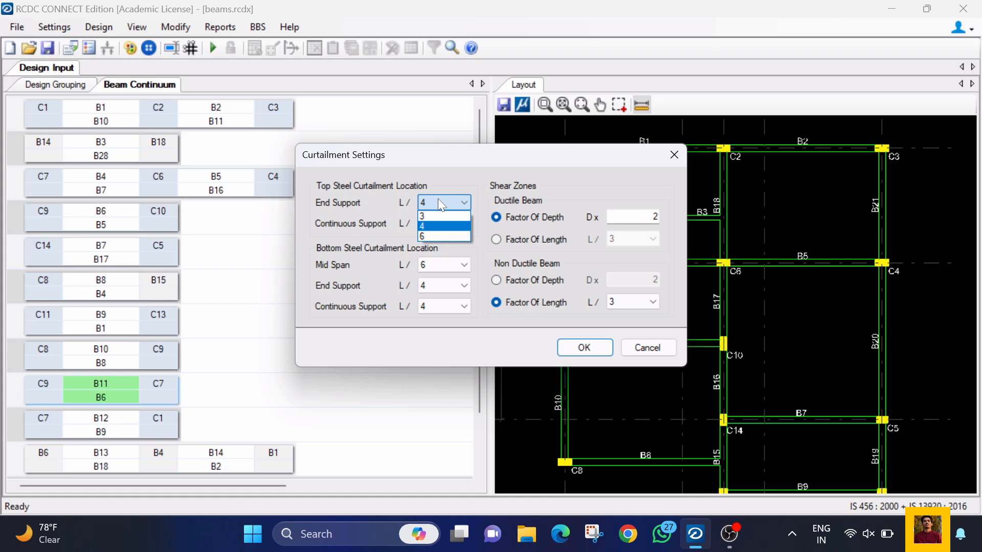
click(439, 220)
click(438, 220)
click(517, 220)
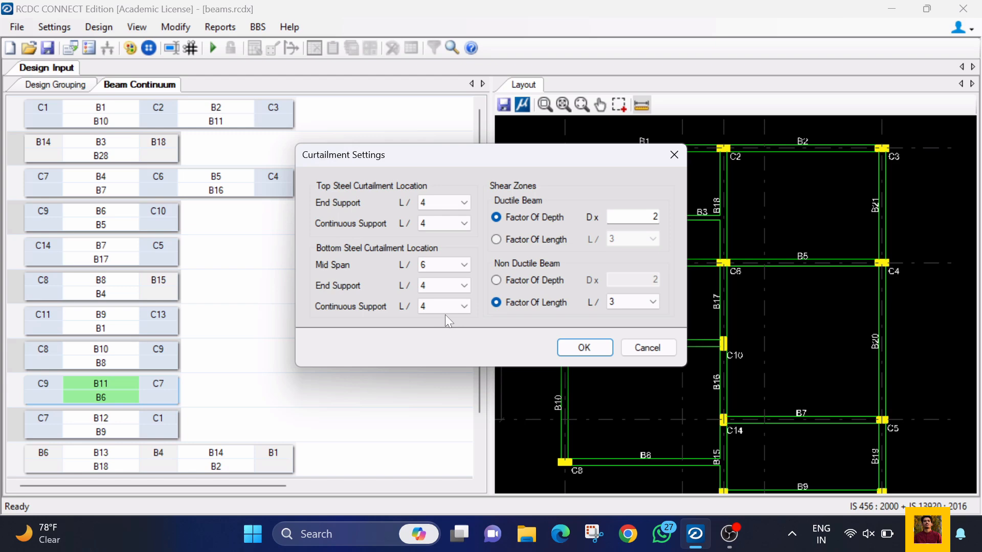
click(585, 348)
Step: Open the rebar mark manager in the detailing and drawing settings and check the main bar preset and mark type options
click(54, 26)
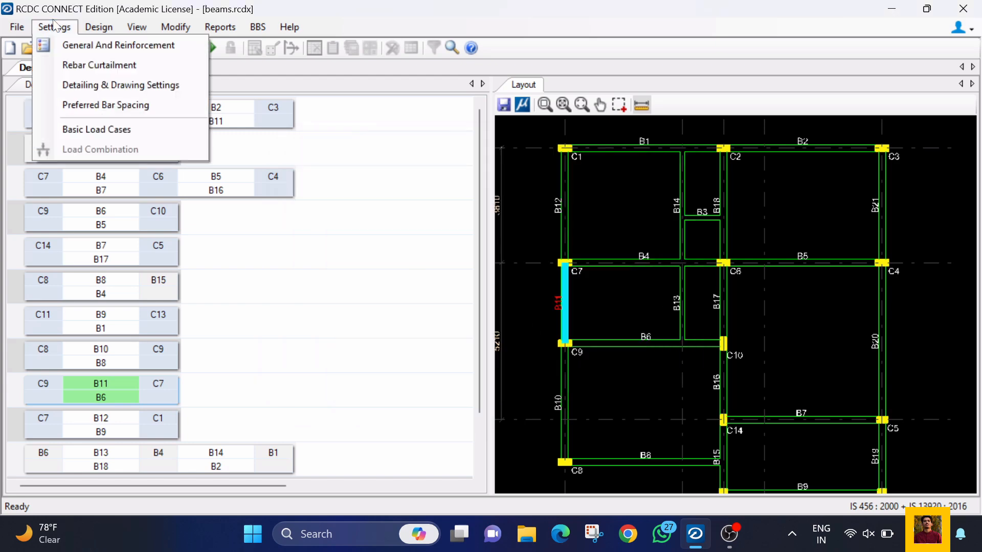
click(75, 86)
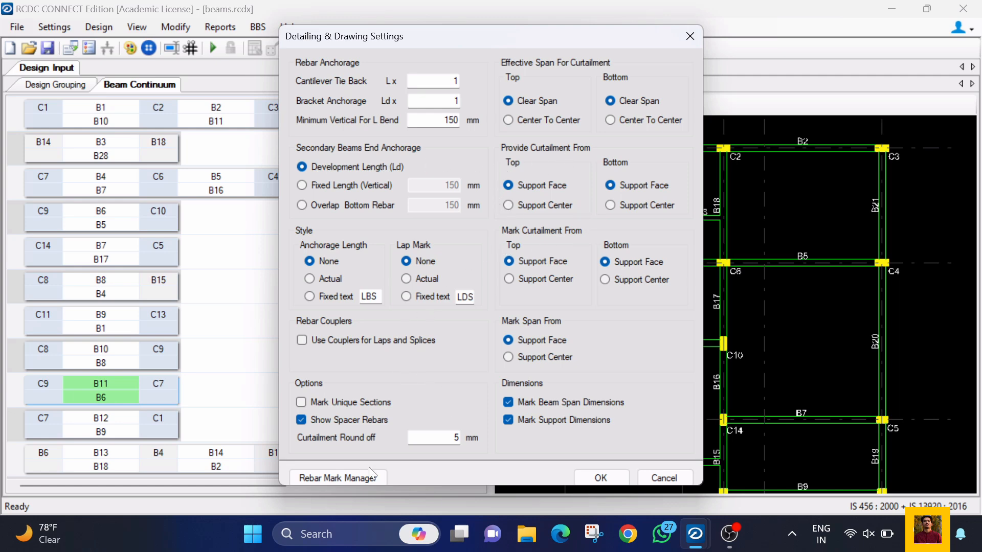
click(354, 474)
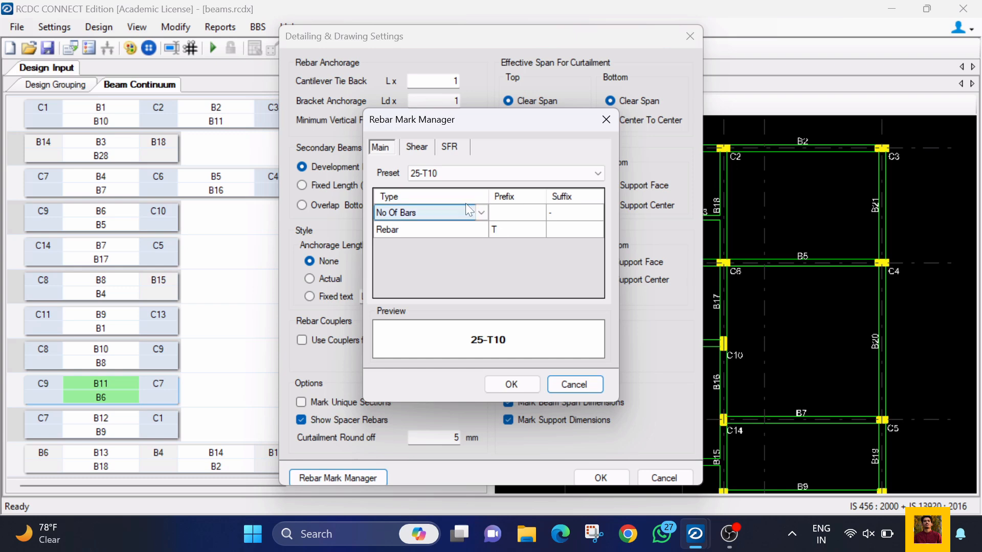
click(416, 173)
click(416, 173)
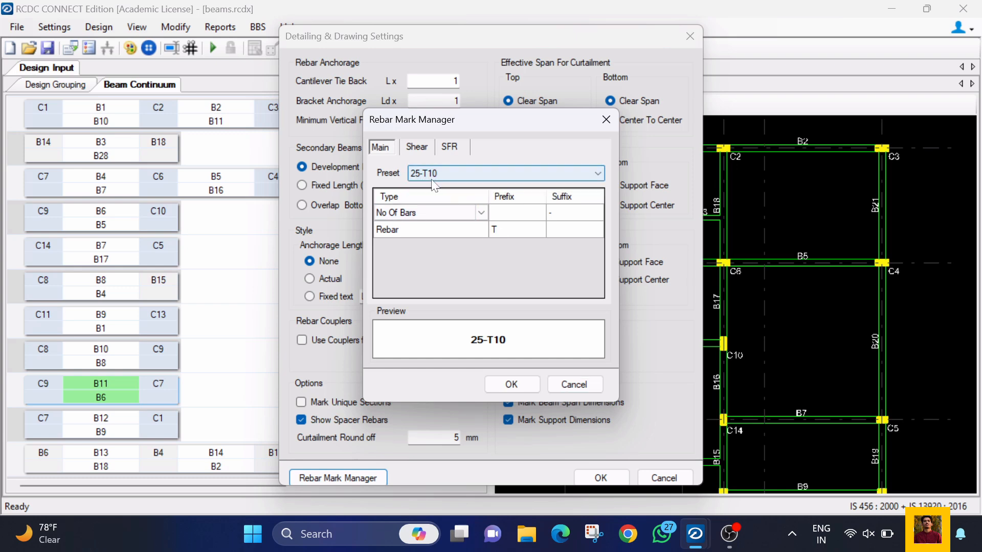
click(483, 213)
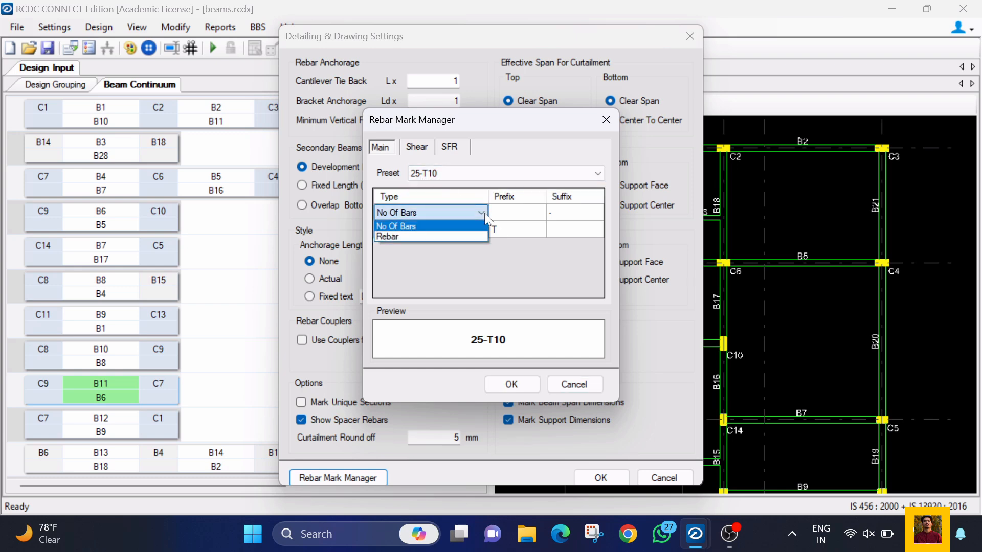
click(478, 225)
Step: Try # as the rebar prefix in the main bar mark
click(505, 226)
click(506, 228)
text(U)
text(#)
key(Left)
key(BackSpace)
click(520, 209)
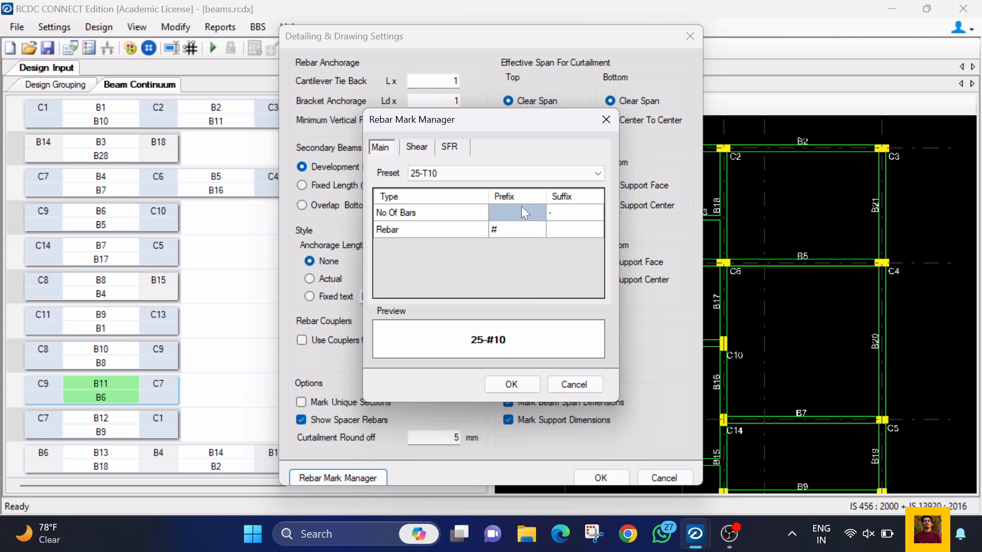
Step: Review the shear and SFR rebar mark formats, and leave the detailing and drawing settings without applying changes
click(419, 149)
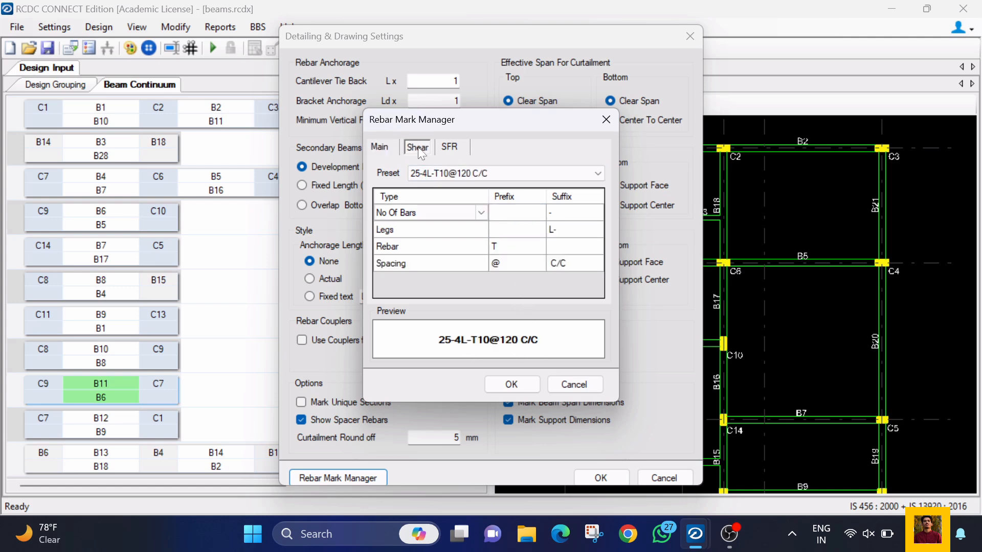
click(453, 144)
click(574, 385)
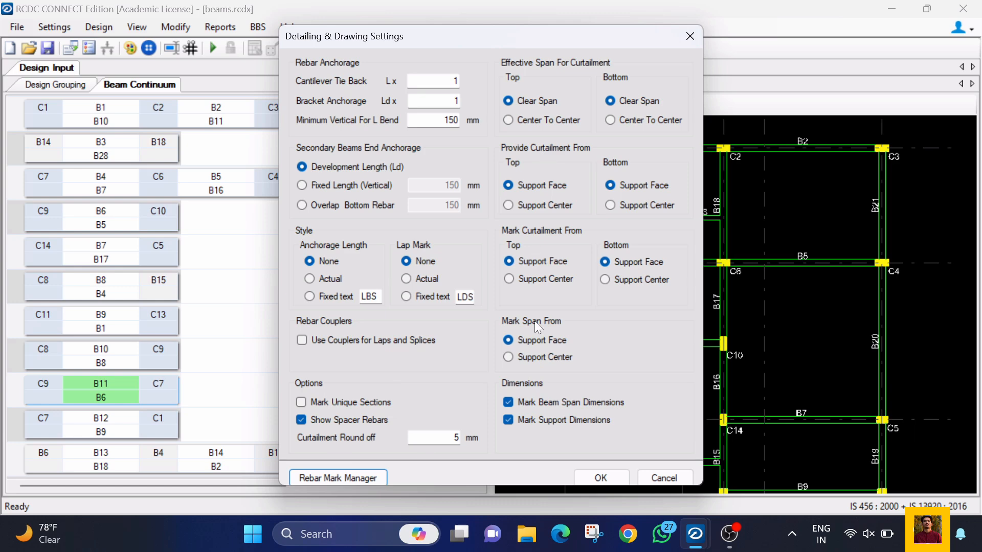
click(663, 477)
Step: Review the preferred rebar numbers and spacing for each beam width, and close the settings without changes
click(44, 27)
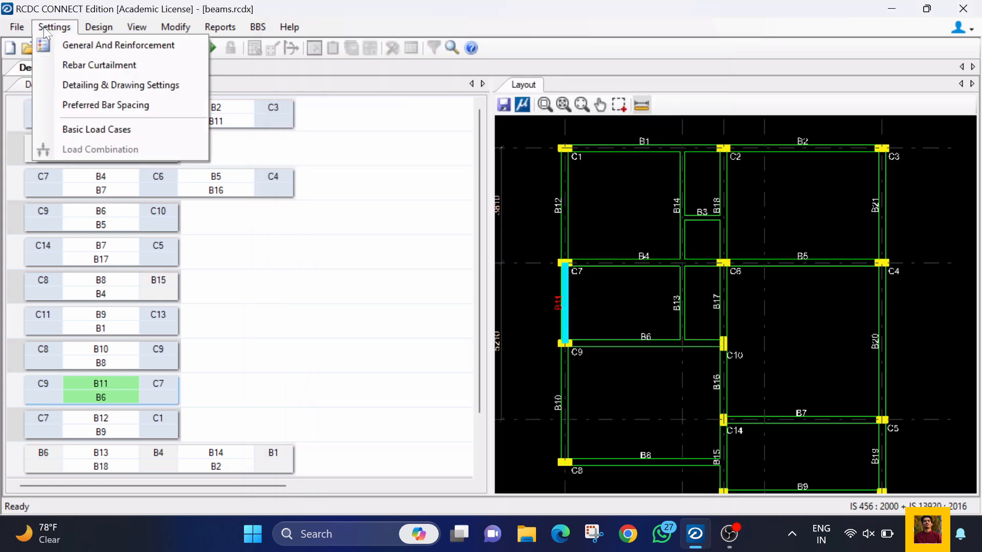
click(122, 102)
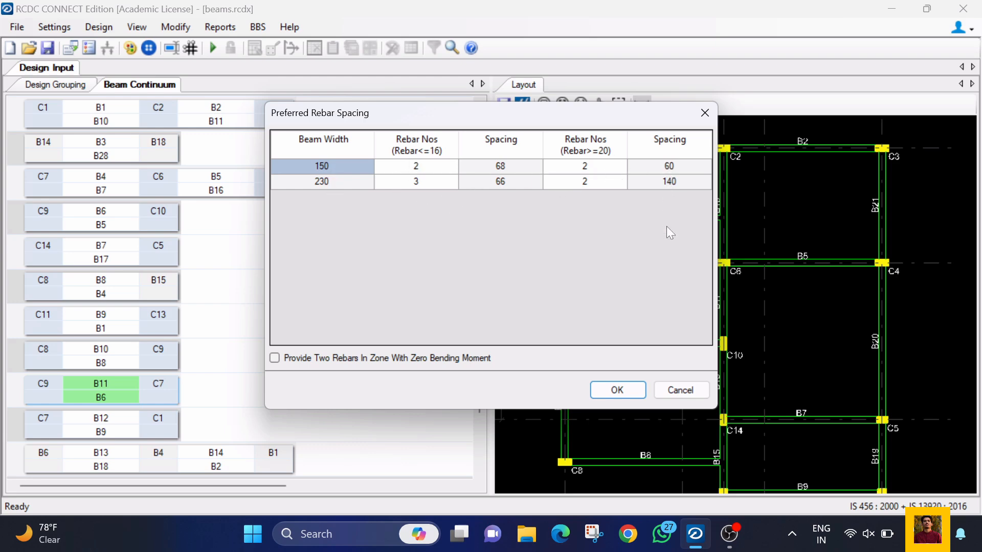
click(680, 390)
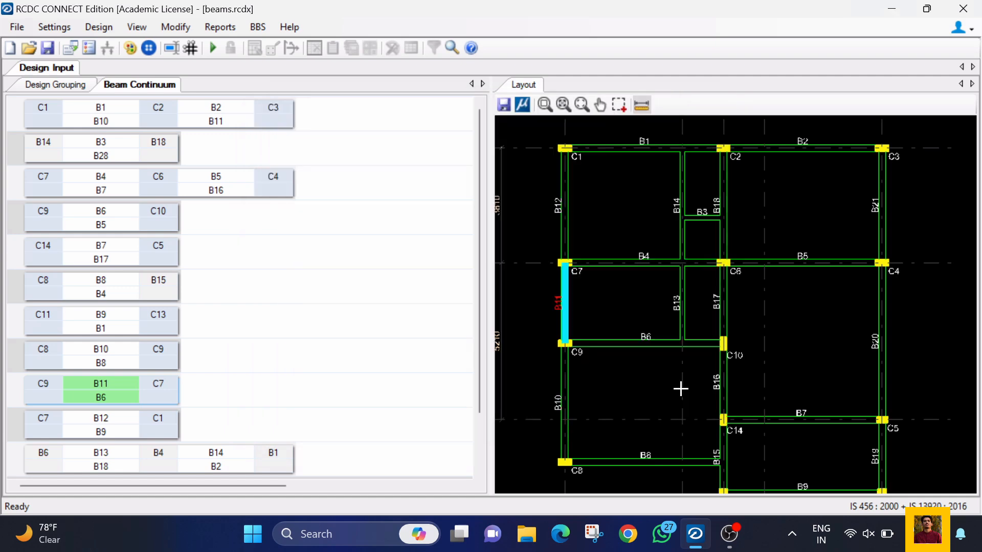
Step: Set the load type of the BW and Dead analysis load cases to Dead Load, and of Live to Live Load
click(51, 27)
click(83, 128)
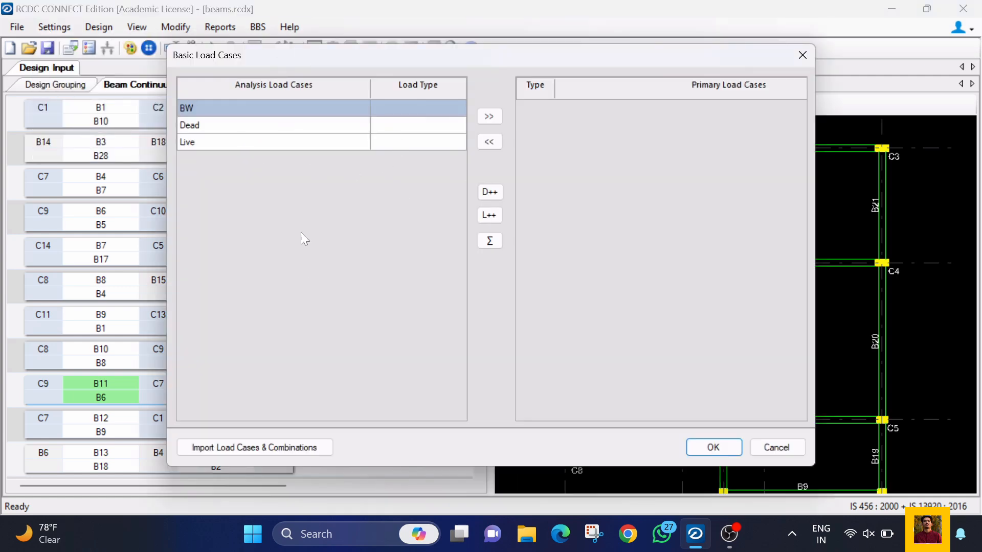
click(404, 108)
click(457, 109)
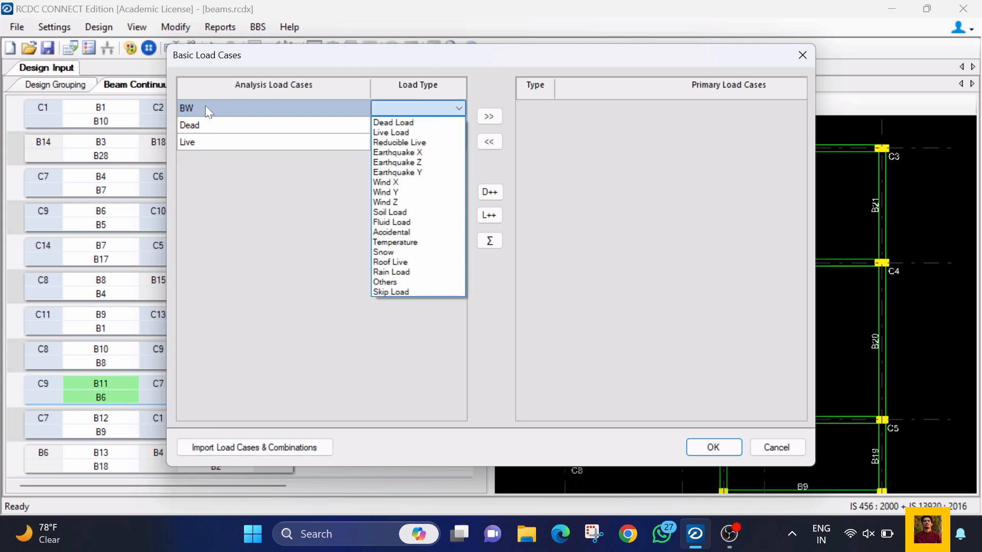
click(407, 124)
click(445, 125)
click(457, 126)
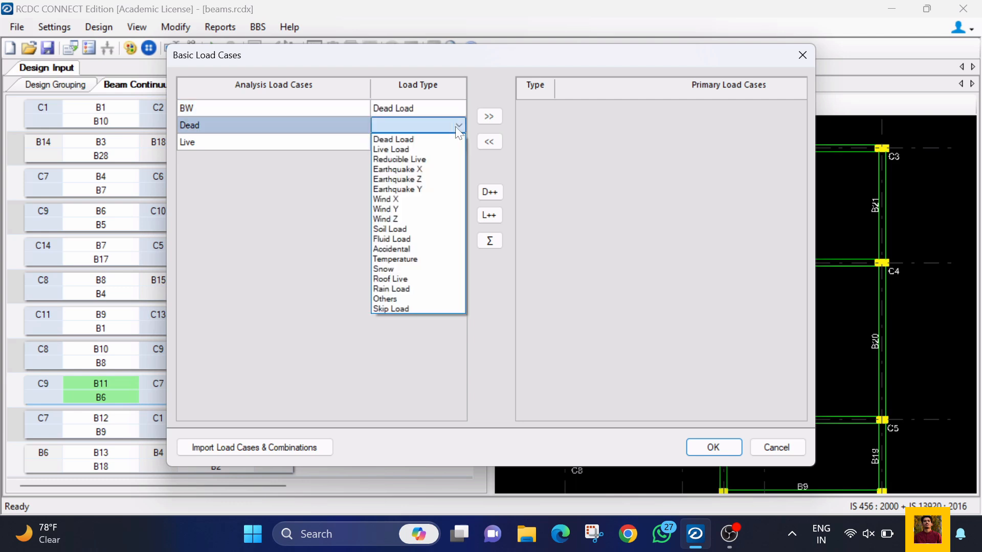
click(453, 139)
click(453, 139)
click(458, 142)
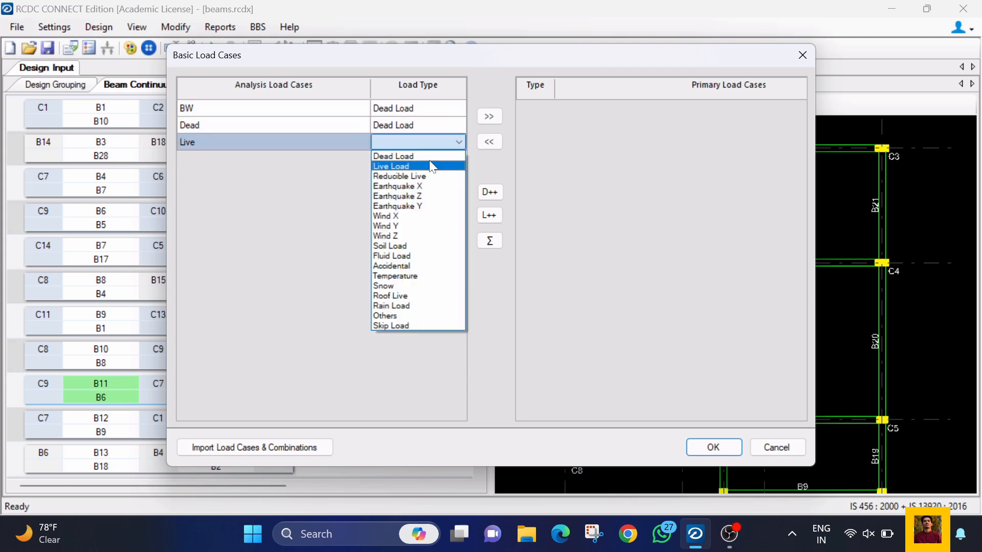
click(431, 166)
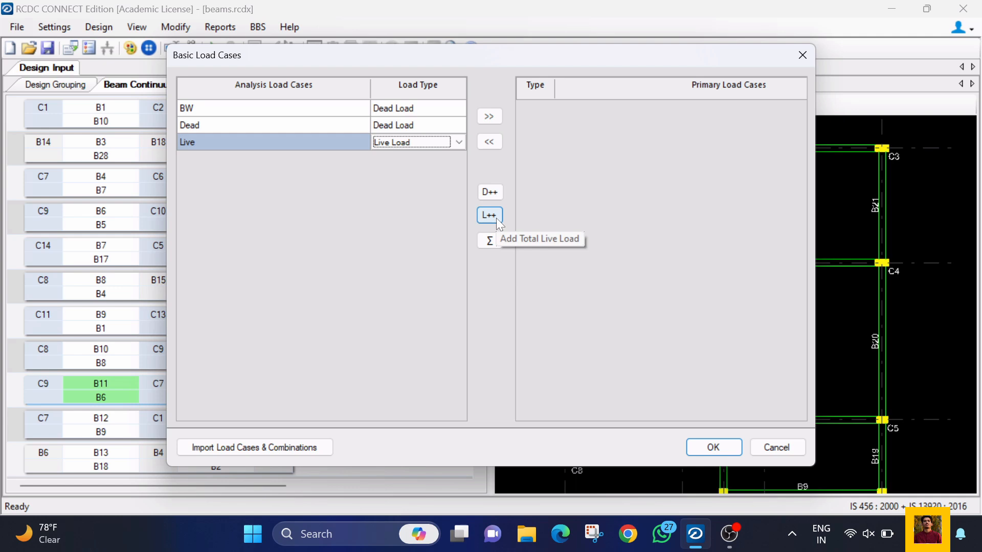
Step: Add the Live, BW and Dead load cases to the primary load cases
click(492, 237)
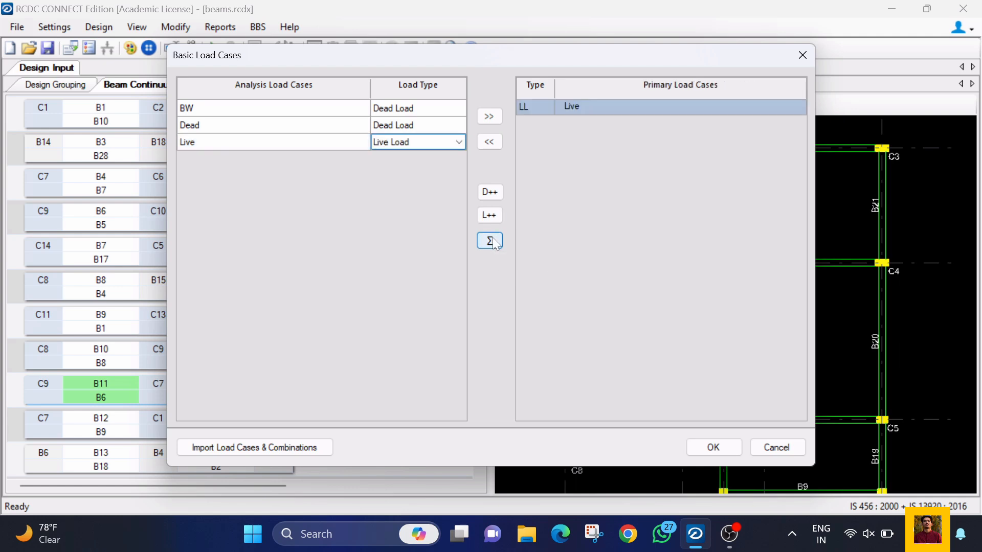
drag(238, 109, 238, 143)
click(483, 117)
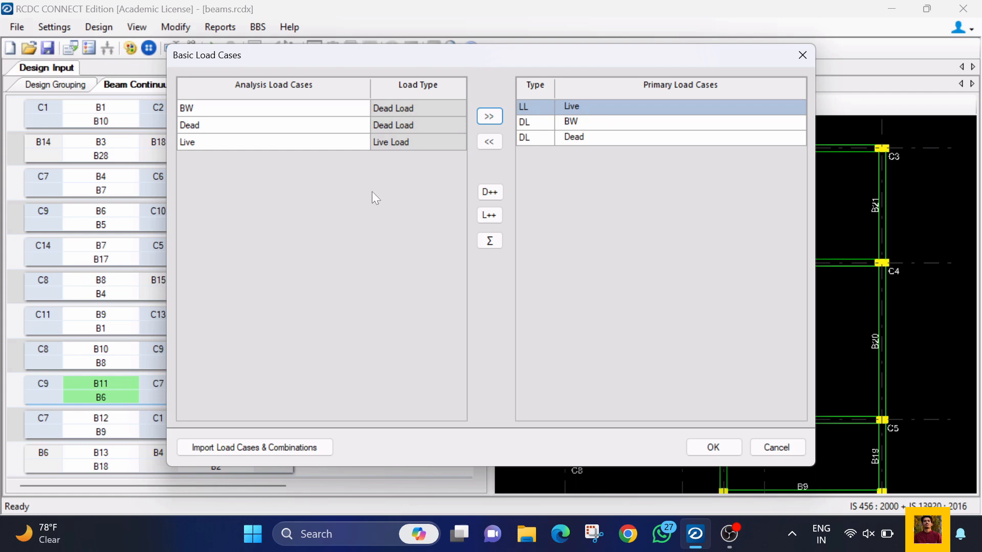
Step: Check the load type options for BW, keeping Dead Load, and add BW back to the primary load cases
click(422, 143)
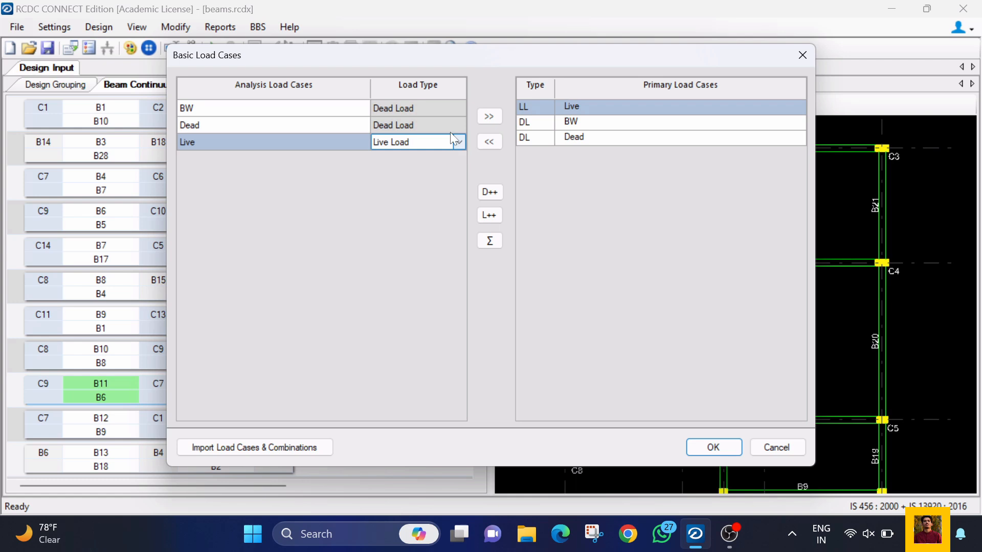
click(448, 128)
click(647, 127)
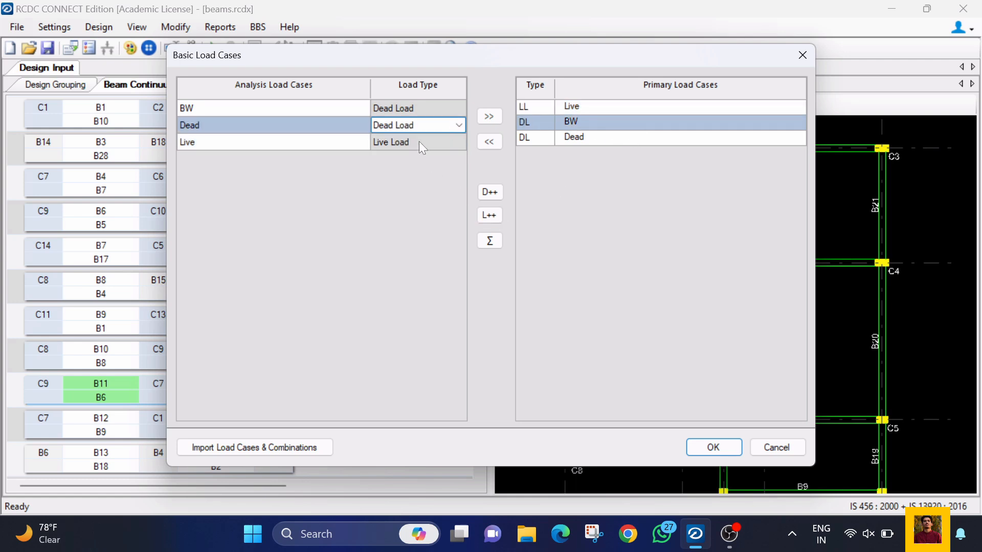
click(449, 108)
click(449, 108)
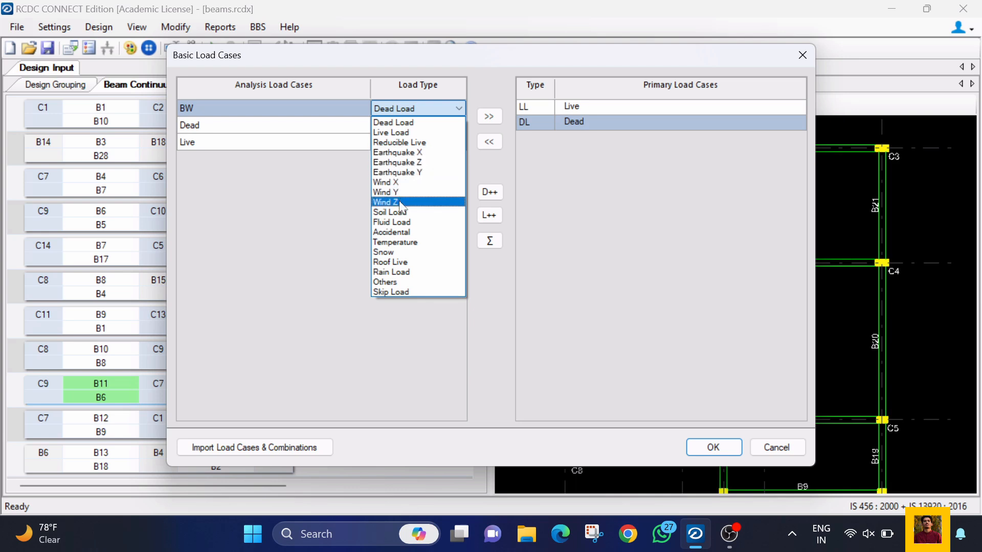
click(353, 173)
click(495, 117)
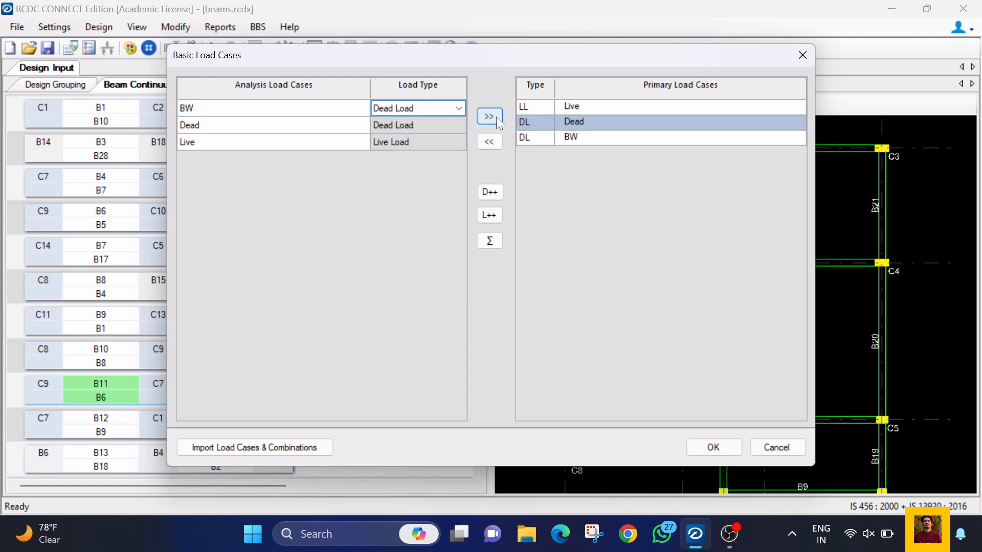
Step: Confirm the basic load cases, and add and apply the design load combinations from the analysis instead of a template
click(708, 446)
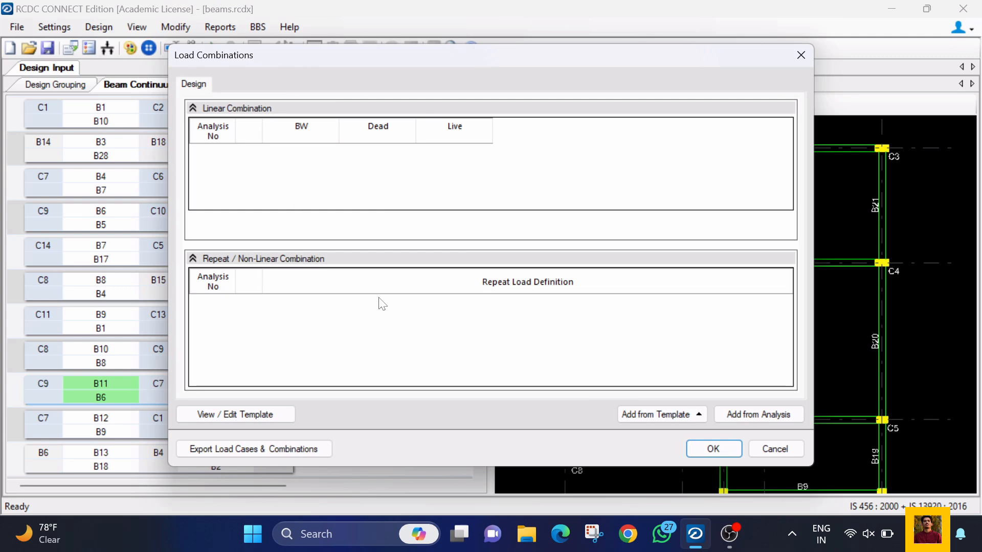
click(688, 414)
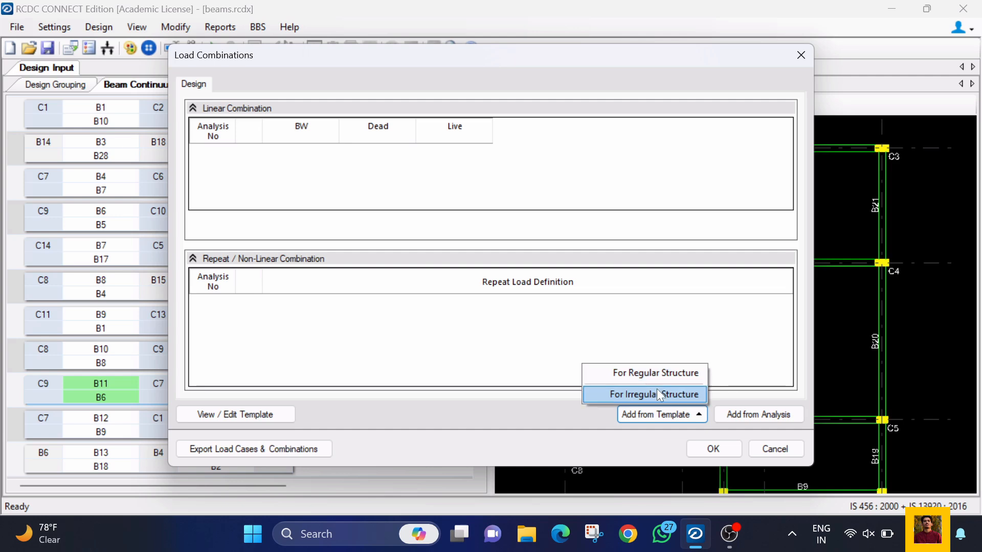
click(697, 414)
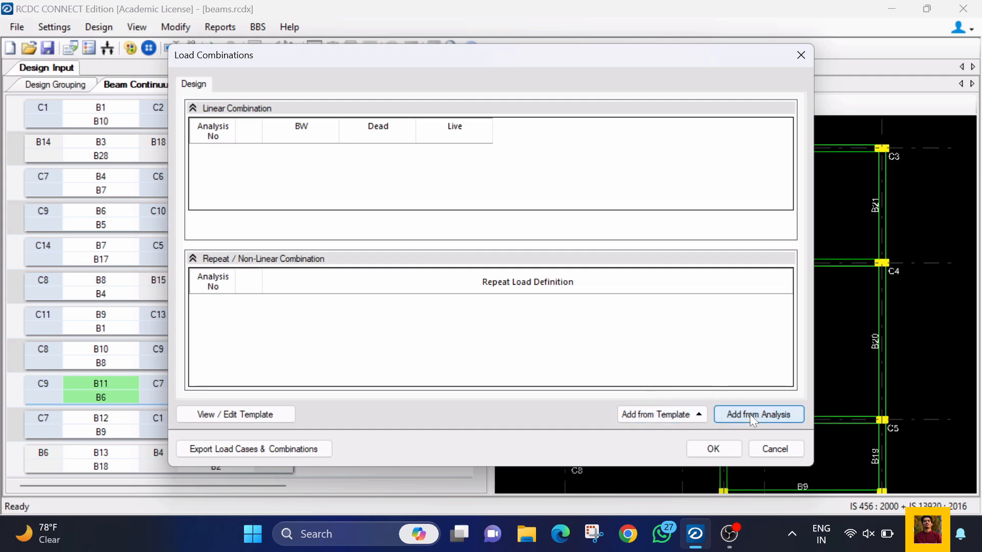
click(749, 414)
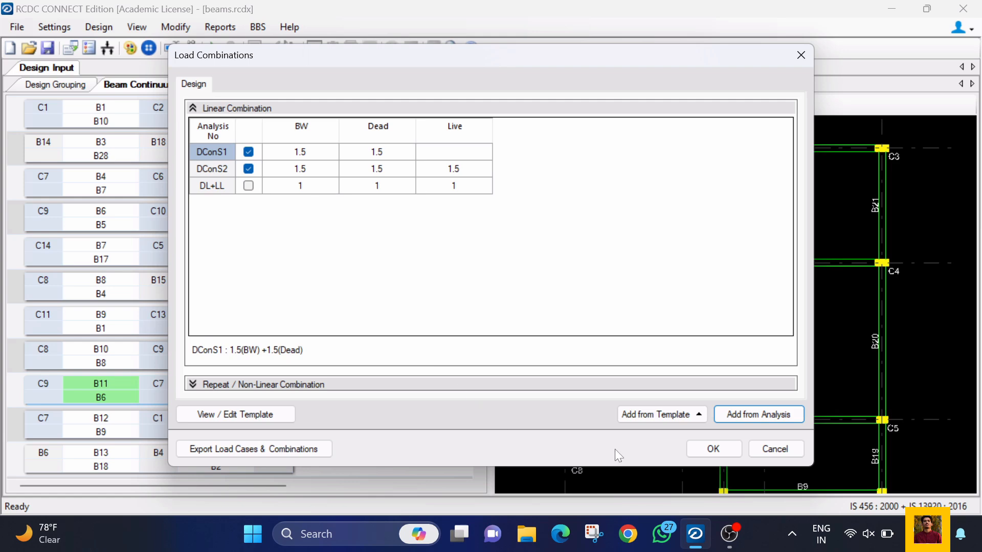
click(697, 447)
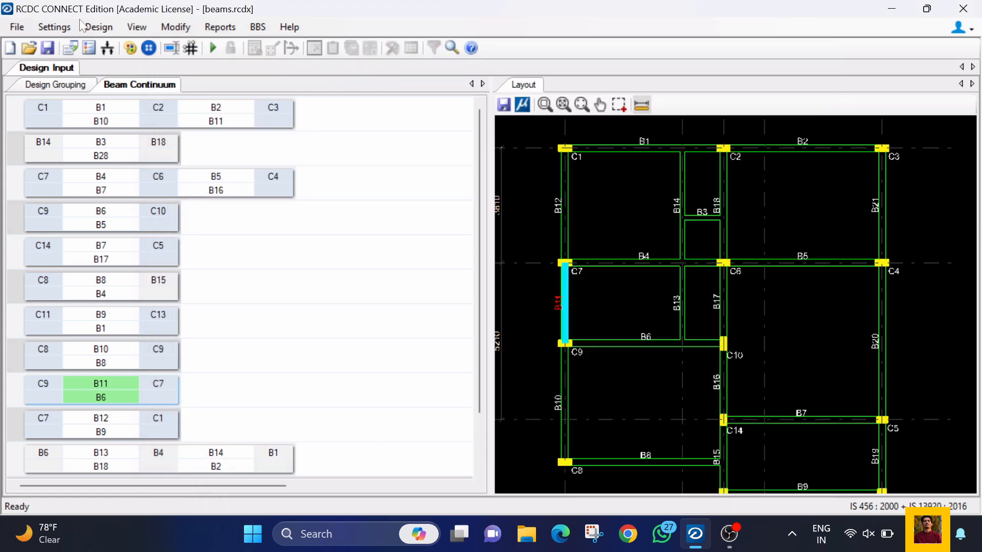
Step: Run Auto Design on the beams and dismiss the beam failure report
click(60, 28)
click(60, 25)
click(134, 24)
click(99, 21)
click(99, 22)
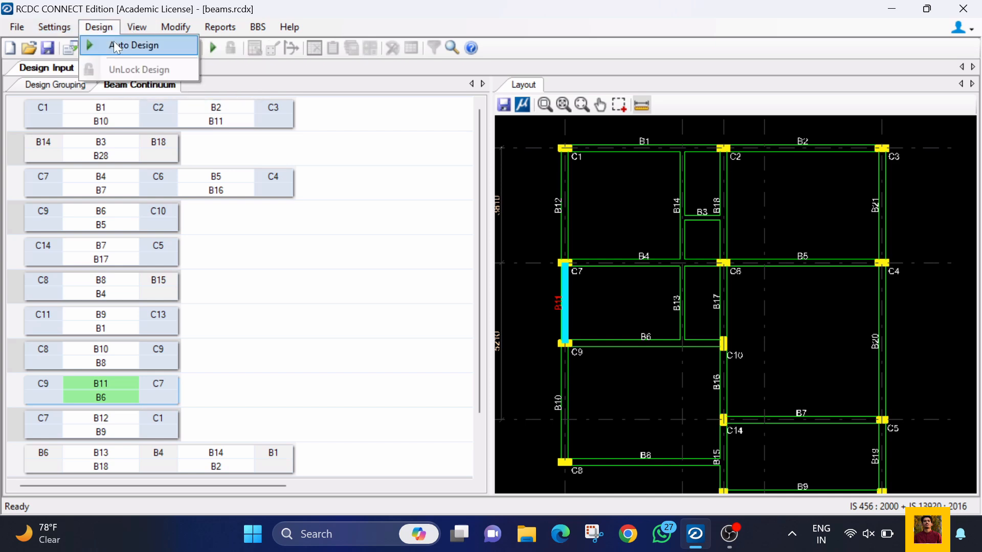
click(115, 45)
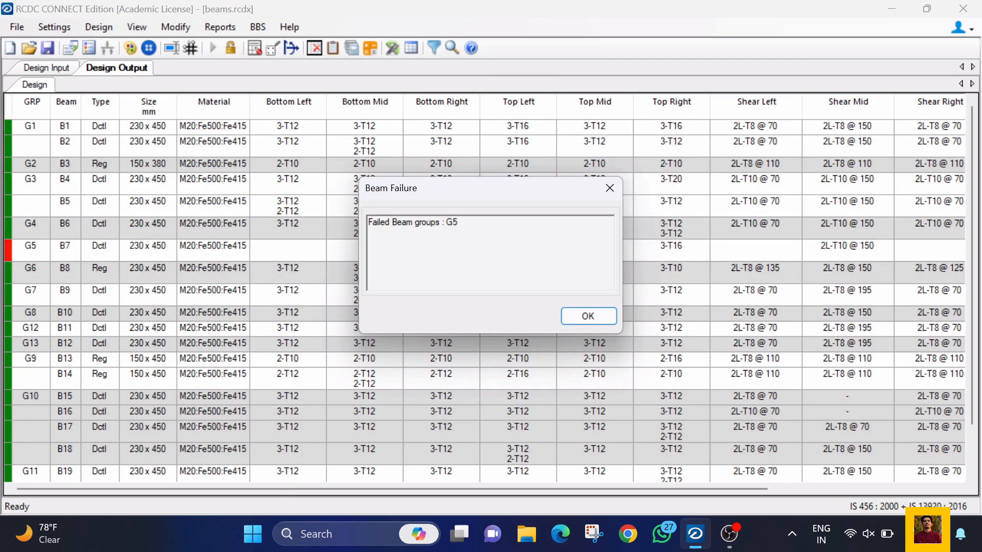
click(570, 314)
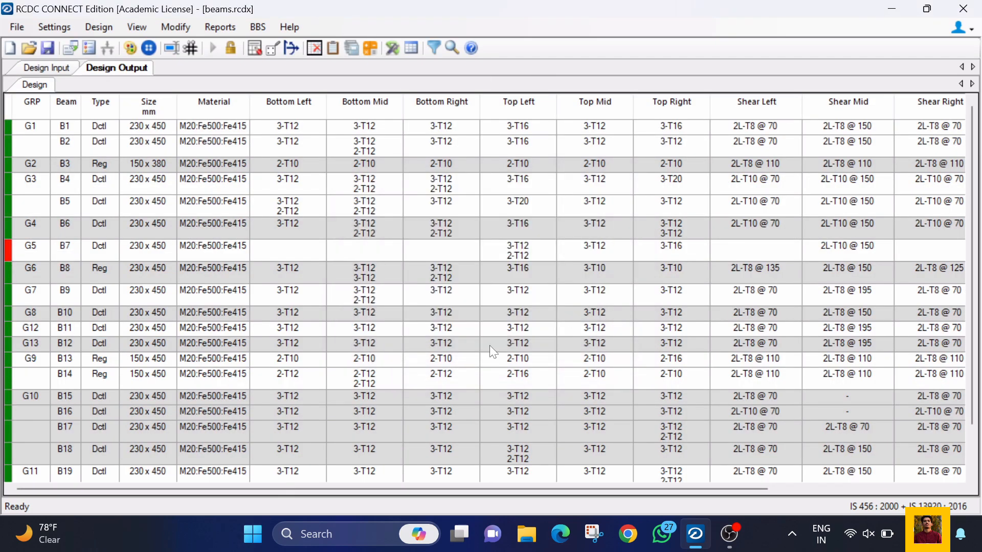
Step: Locate the failing beam B7 of group G5 in the beam layout, and return to the design results table
drag(119, 103, 195, 102)
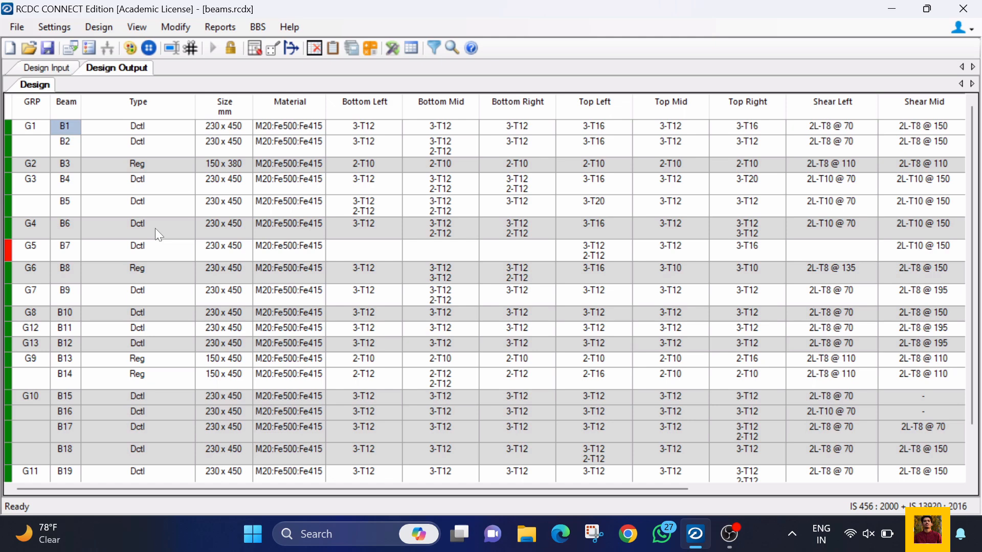
click(152, 255)
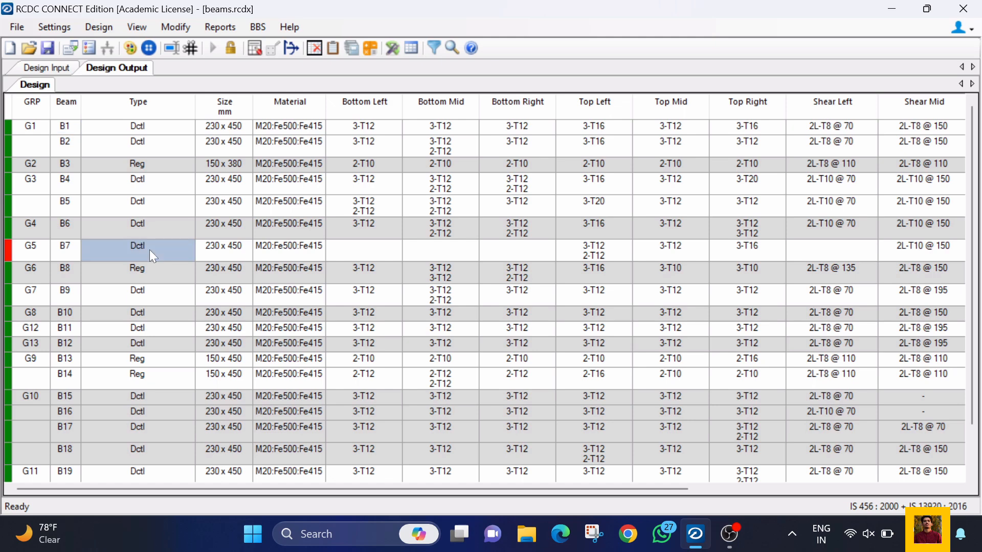
click(59, 70)
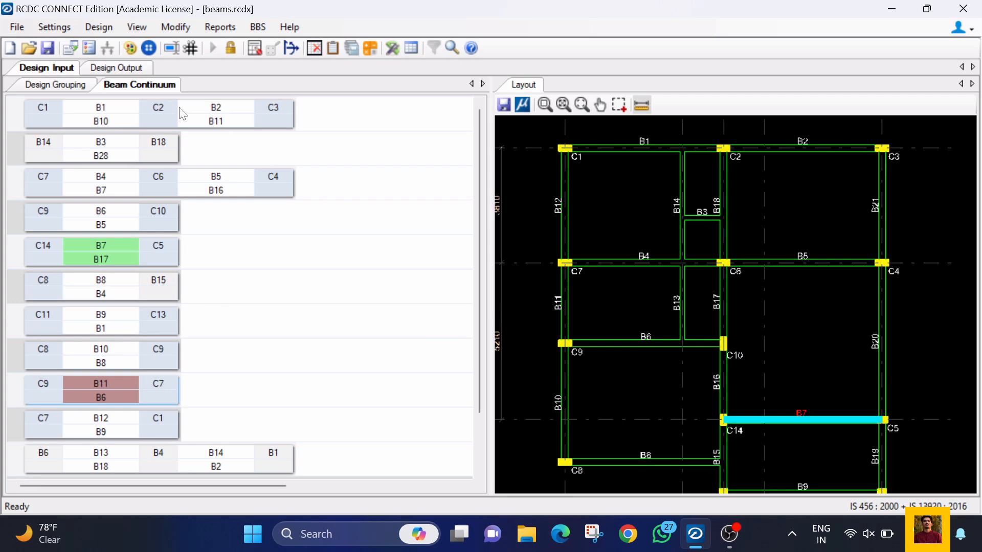
click(116, 68)
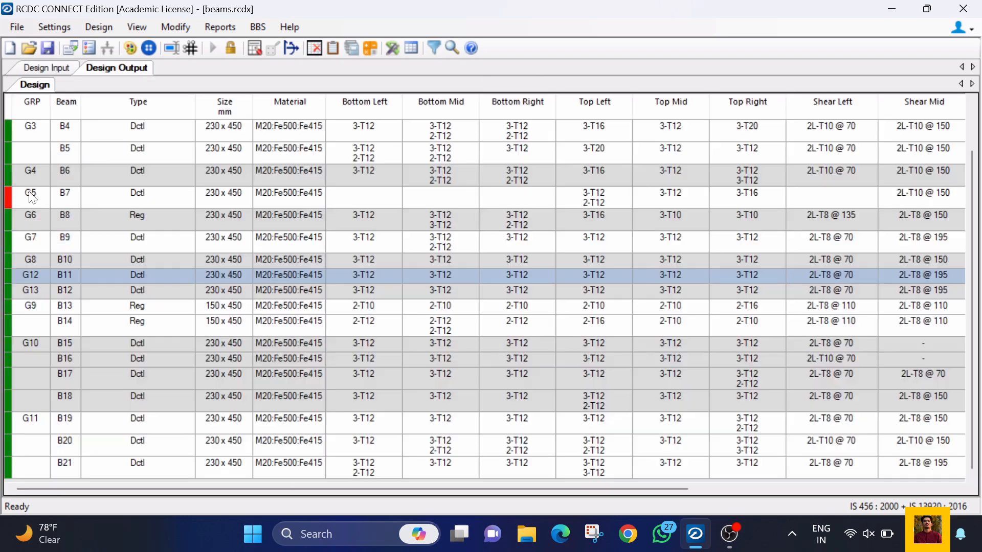
Step: Redesign group G5 with beam B7's depth set to 500 mm, and accept the new design
click(120, 197)
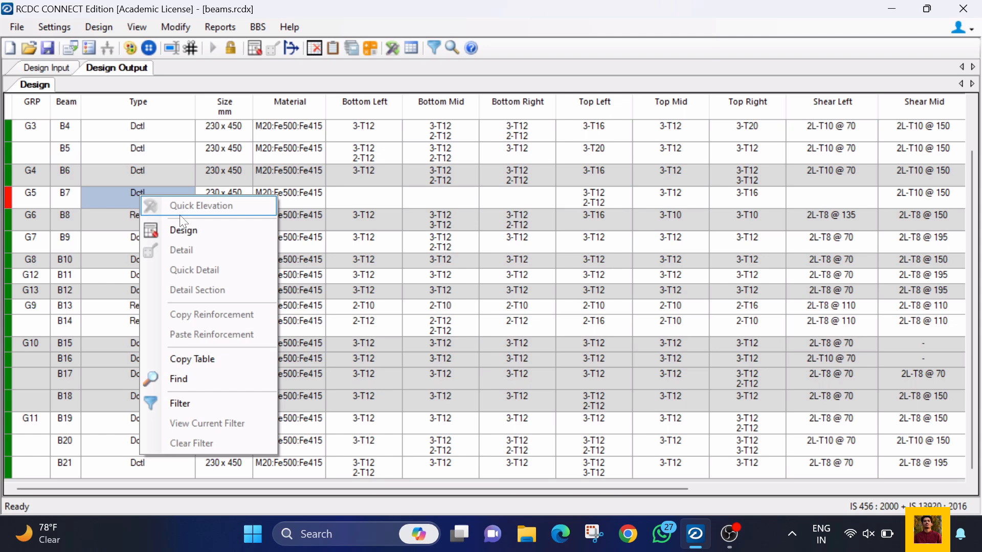
click(282, 203)
right_click(287, 201)
click(329, 235)
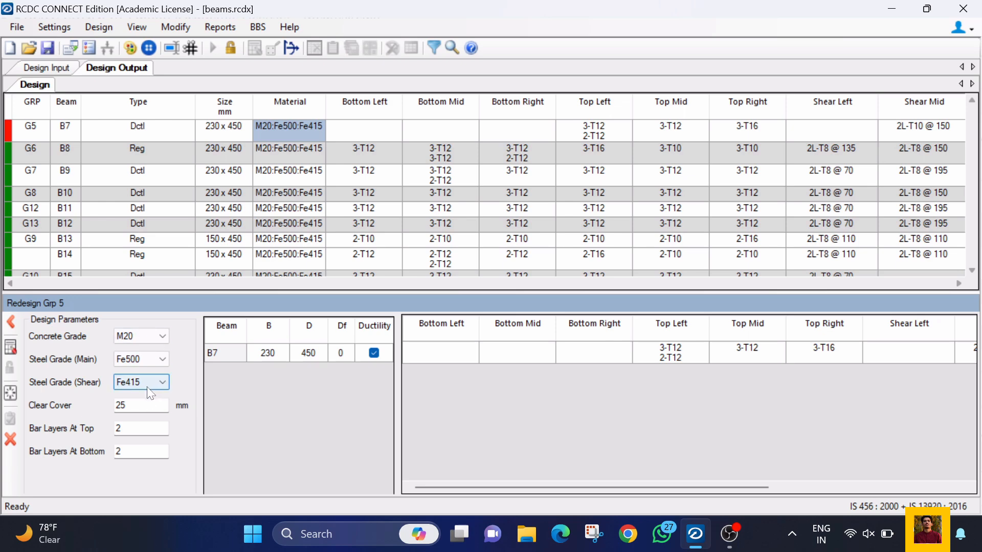
drag(548, 487, 511, 489)
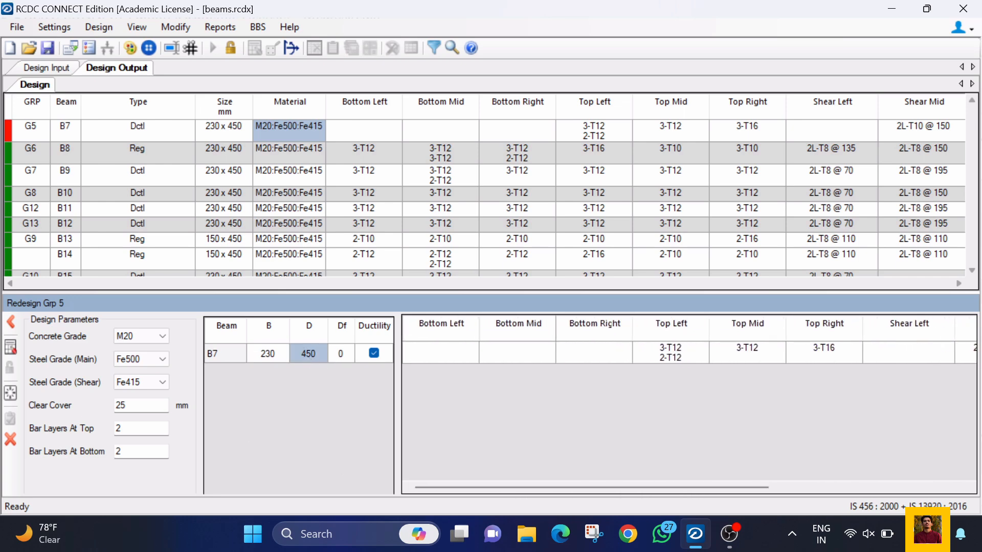
text(500)
click(16, 346)
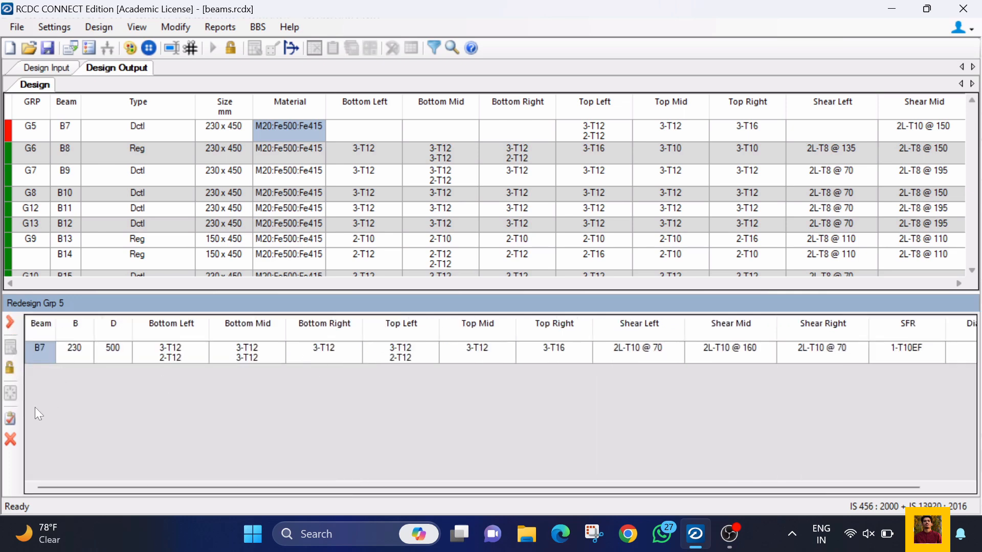
click(13, 418)
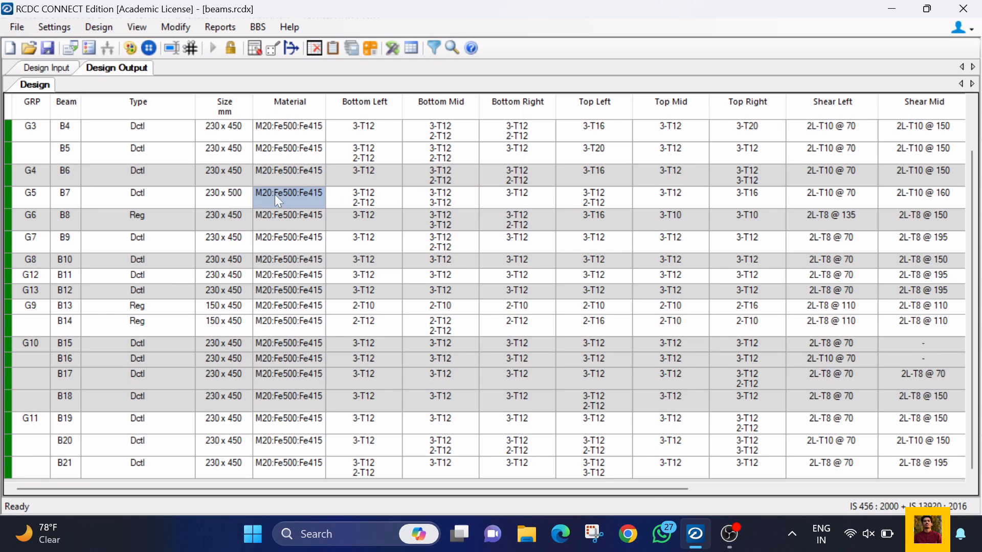
Step: View the top and bottom reinforcement diagrams in the detailing of beam B7, and cancel without changes
right_click(250, 193)
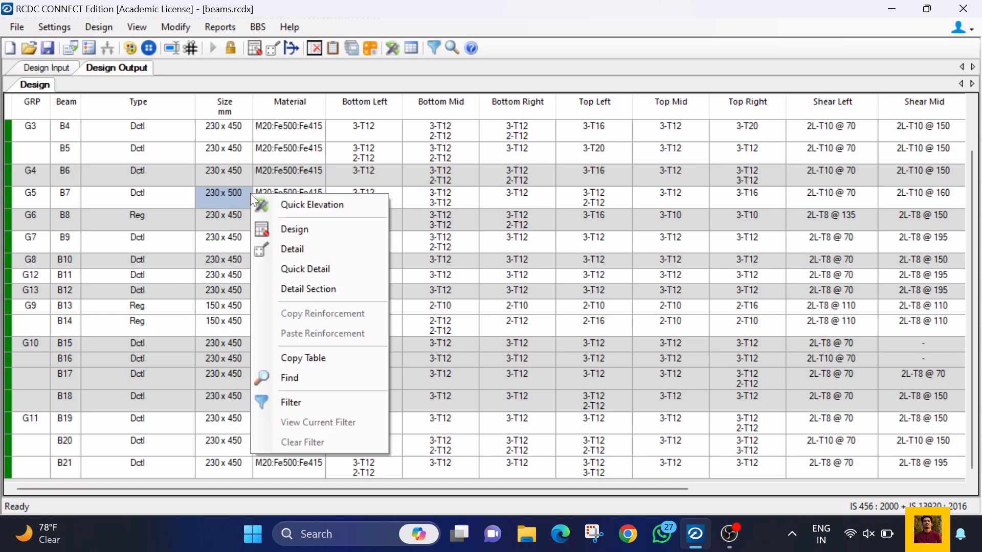
click(304, 250)
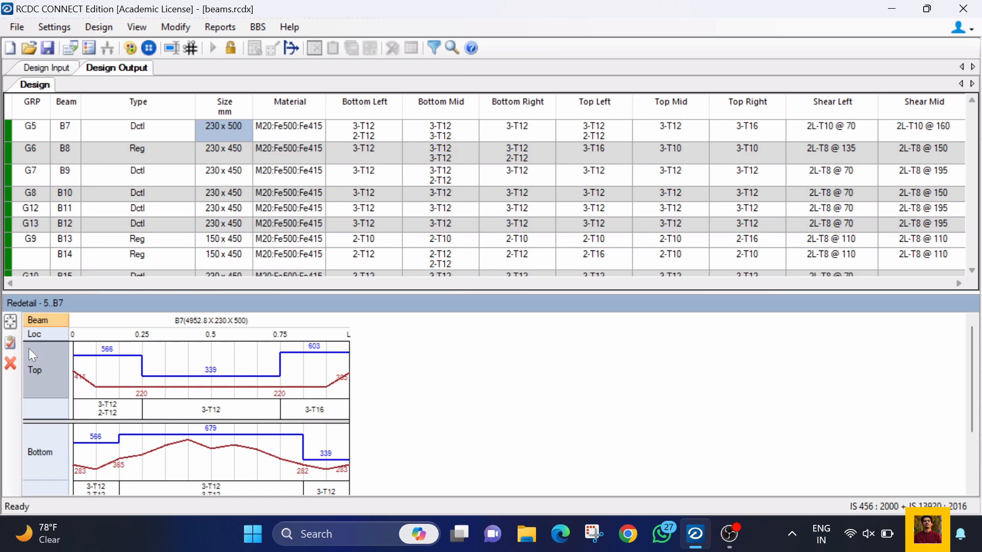
click(40, 434)
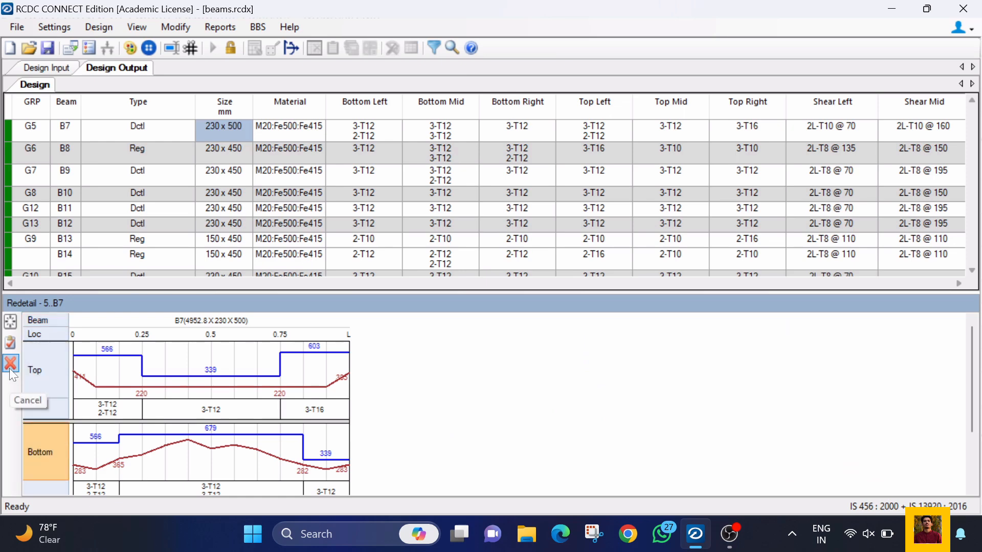
click(10, 364)
Step: Examine the reinforcement in the quick elevation drawing of beam B7, and close the drawing
right_click(223, 196)
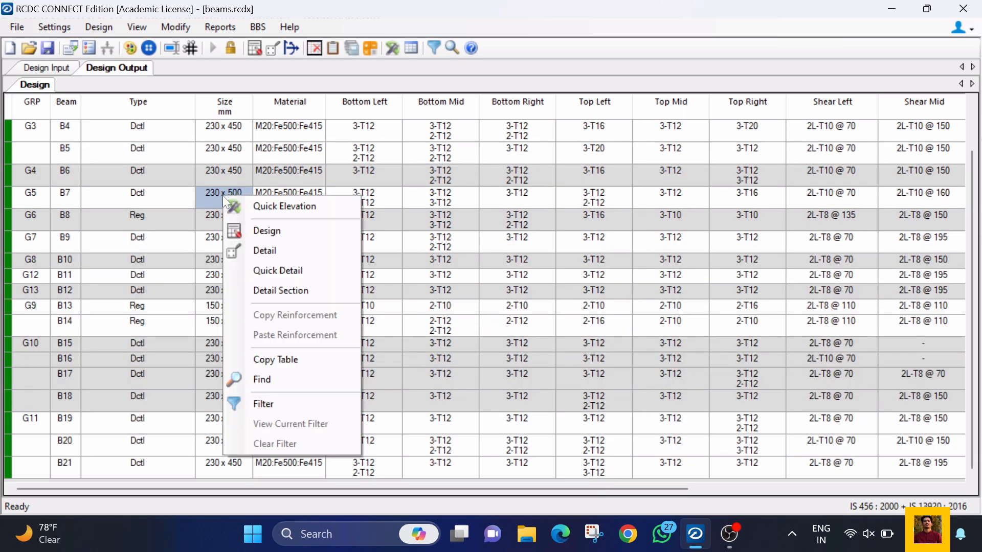
click(270, 206)
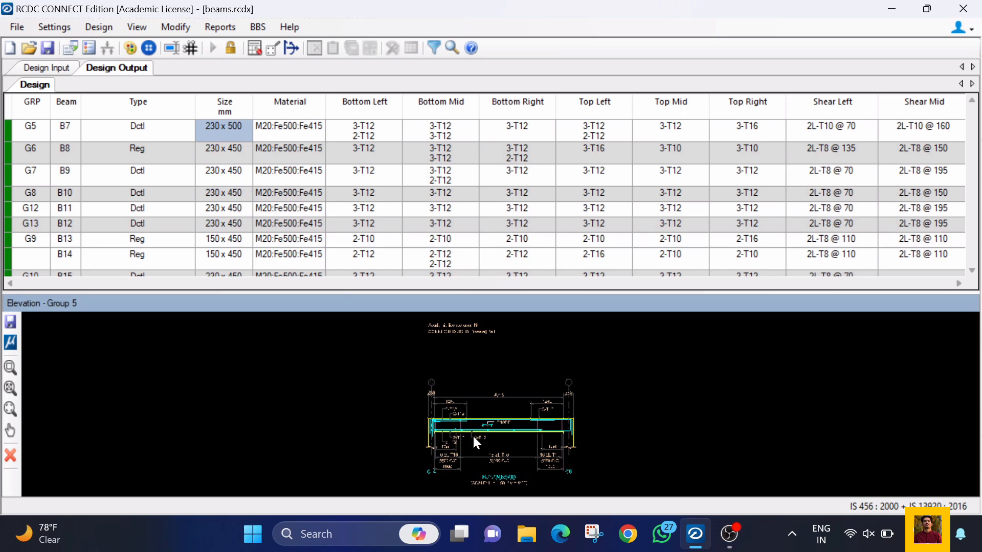
scroll(456, 330, up, 2)
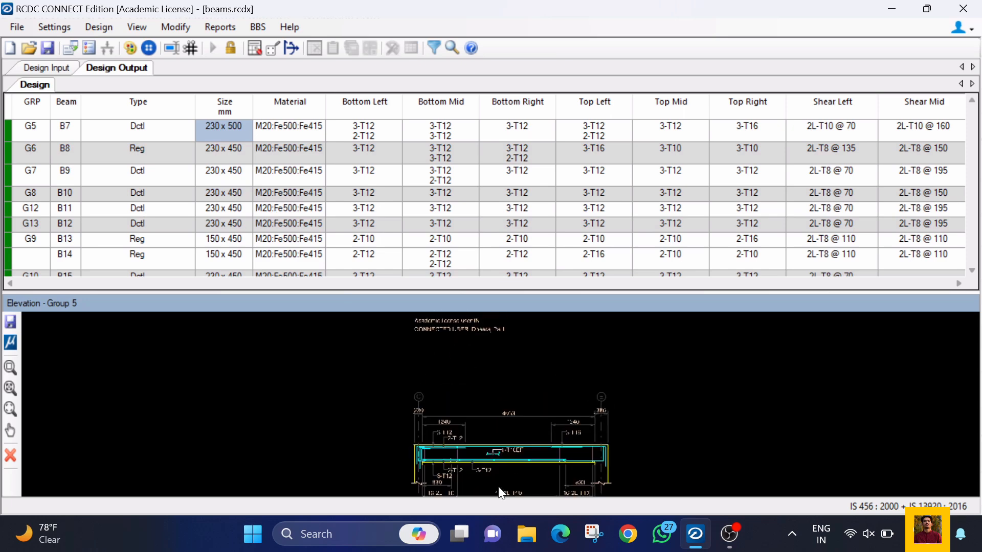
scroll(509, 475, up, 6)
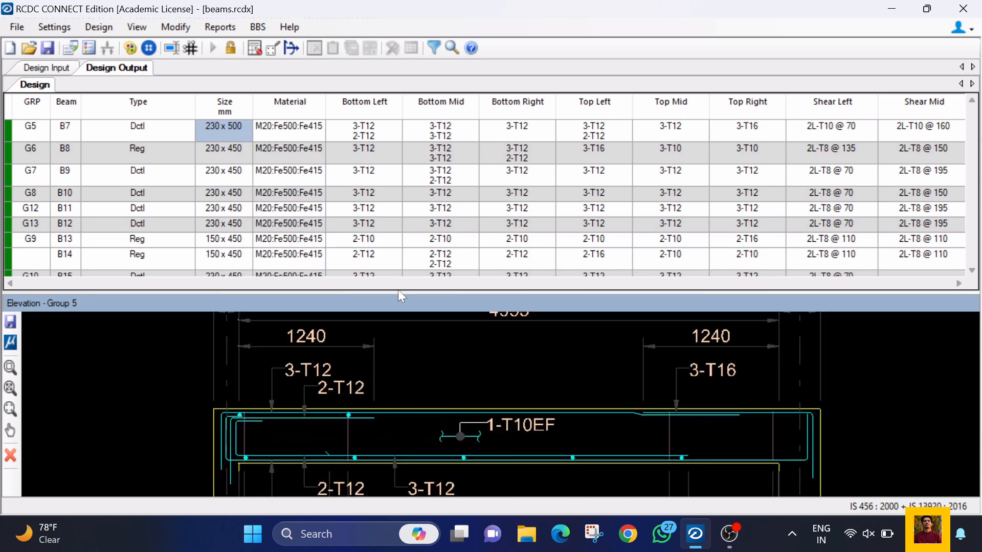
drag(401, 295, 397, 230)
scroll(430, 335, down, 2)
scroll(394, 409, down, 3)
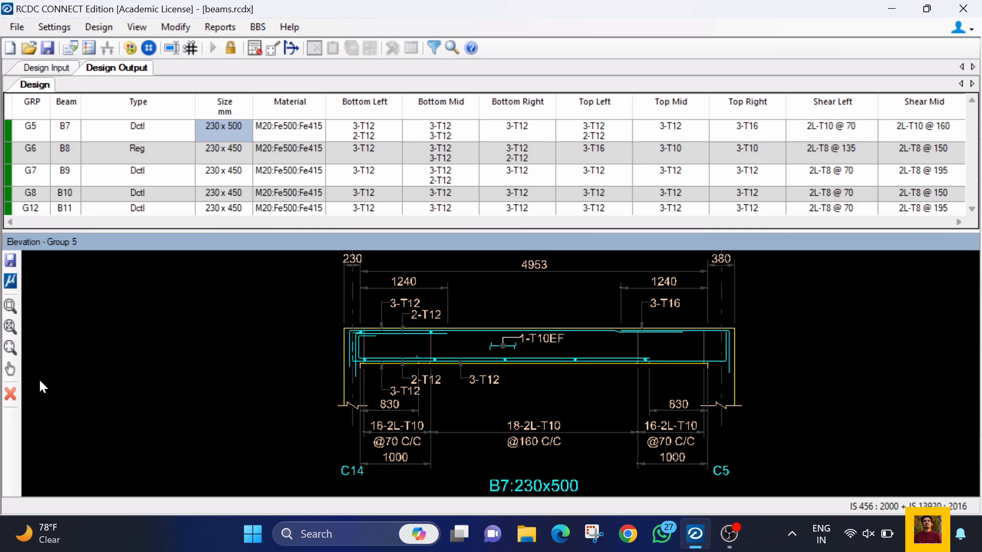
click(11, 400)
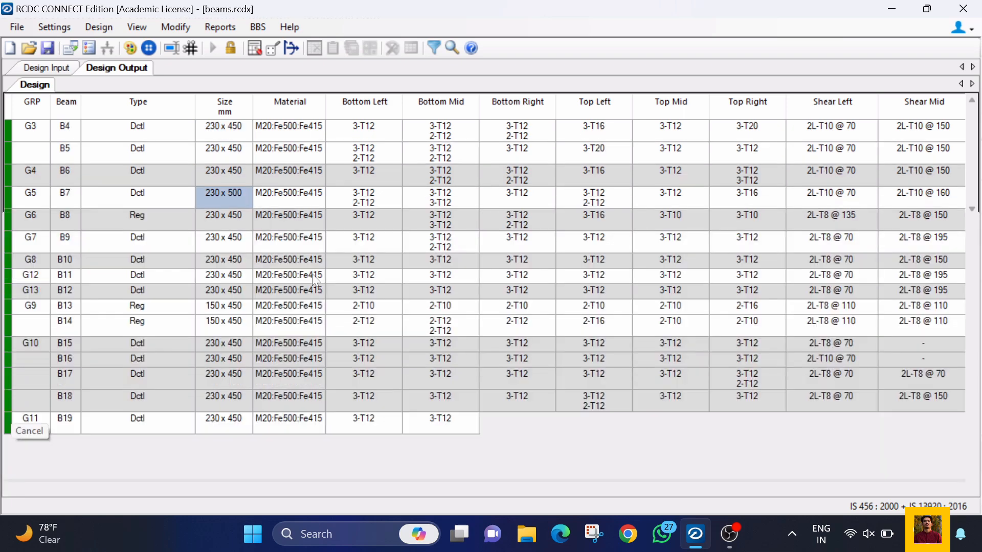
Step: Open the section detailing for the bottom left reinforcement of beam B7, keeping its dialog clear of the screen edge
right_click(205, 188)
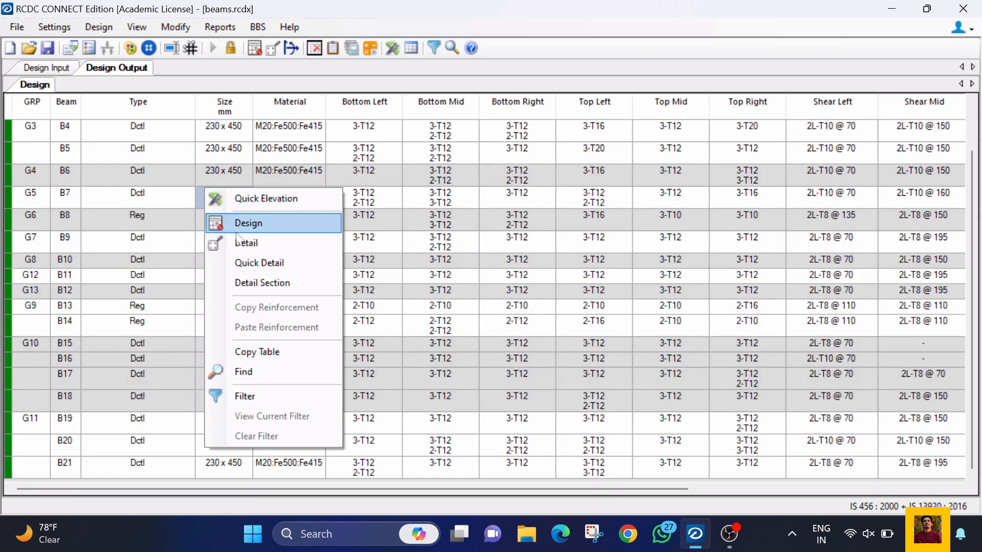
click(252, 285)
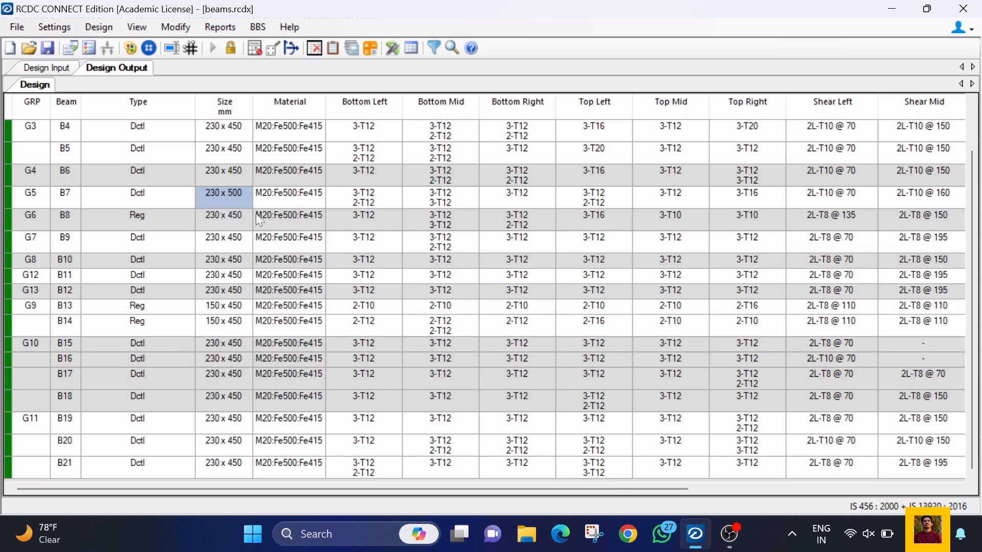
right_click(380, 191)
click(439, 286)
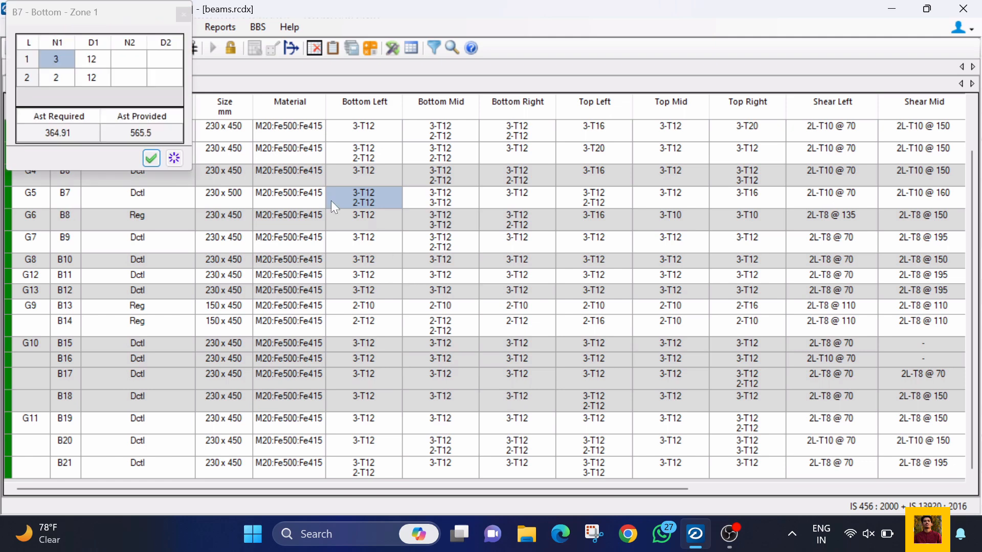
drag(108, 17, 135, 92)
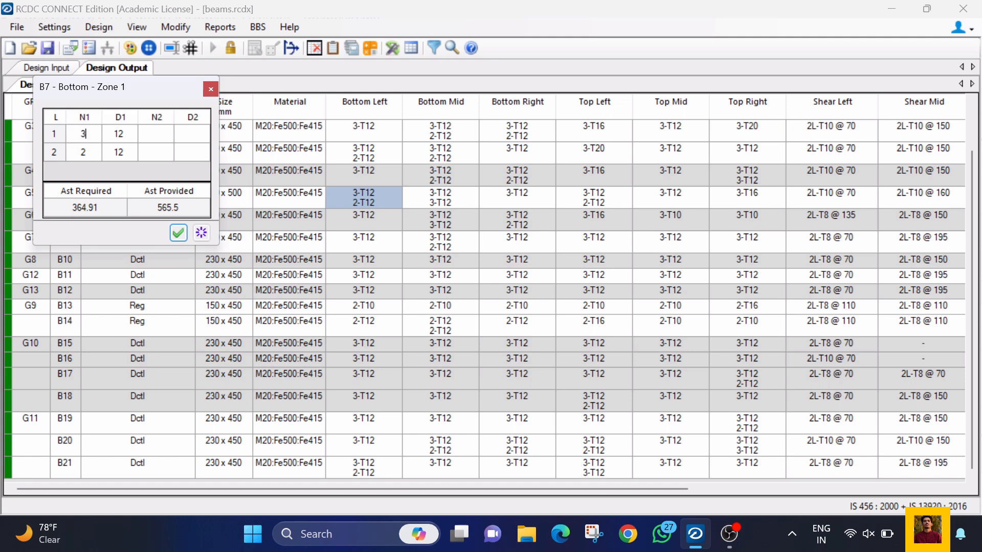
Step: Try to reduce the first bar layer in B7's bottom left zone to 2 bars of 12 mm, and restore it to 3 bars
text(2)
click(116, 137)
click(130, 133)
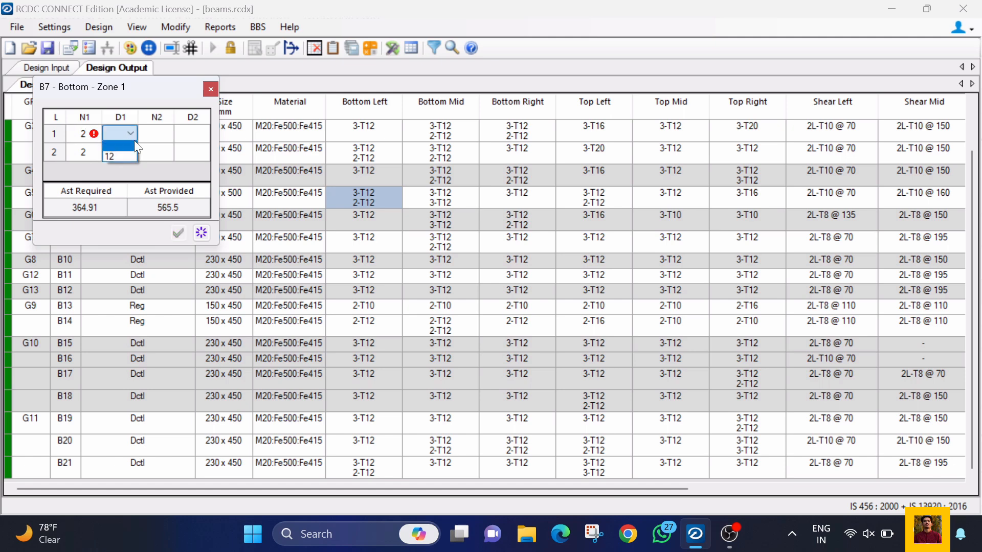
click(126, 155)
click(94, 151)
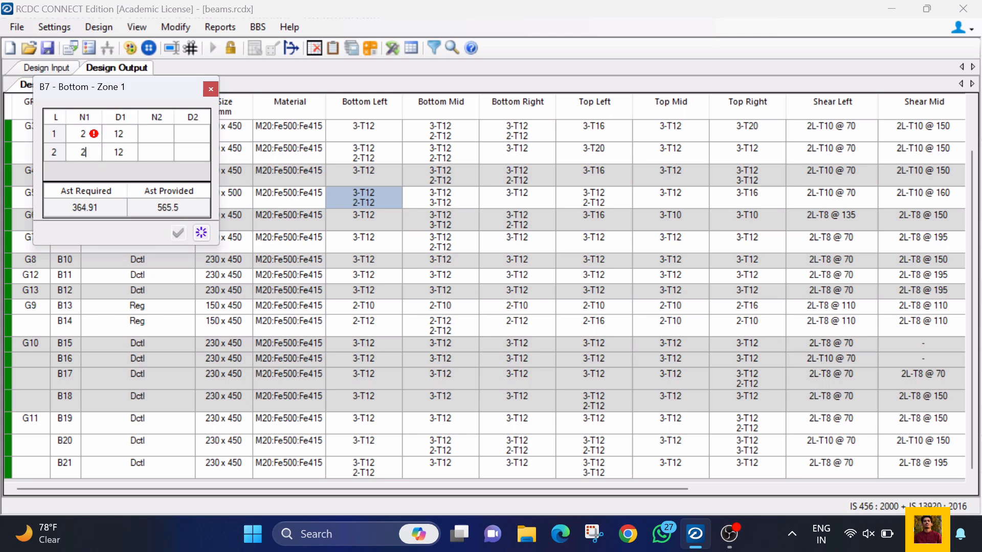
key(BackSpace)
text(2)
click(84, 136)
text(2)
click(115, 137)
click(122, 138)
click(102, 136)
click(97, 135)
text(3)
Step: Set the second bar layer in B7's bottom left zone to 3 bars of 12 mm, and close the section detailing
click(77, 154)
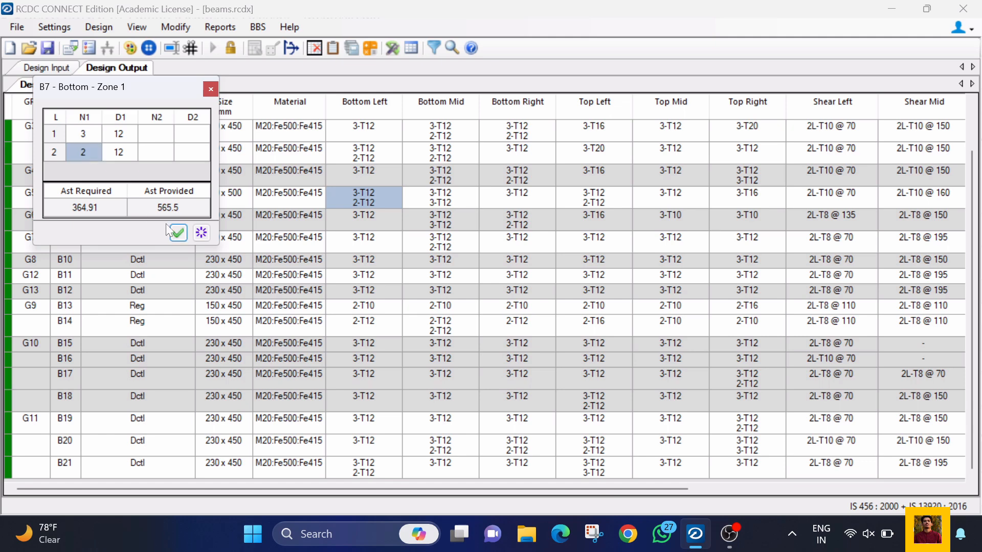
click(119, 152)
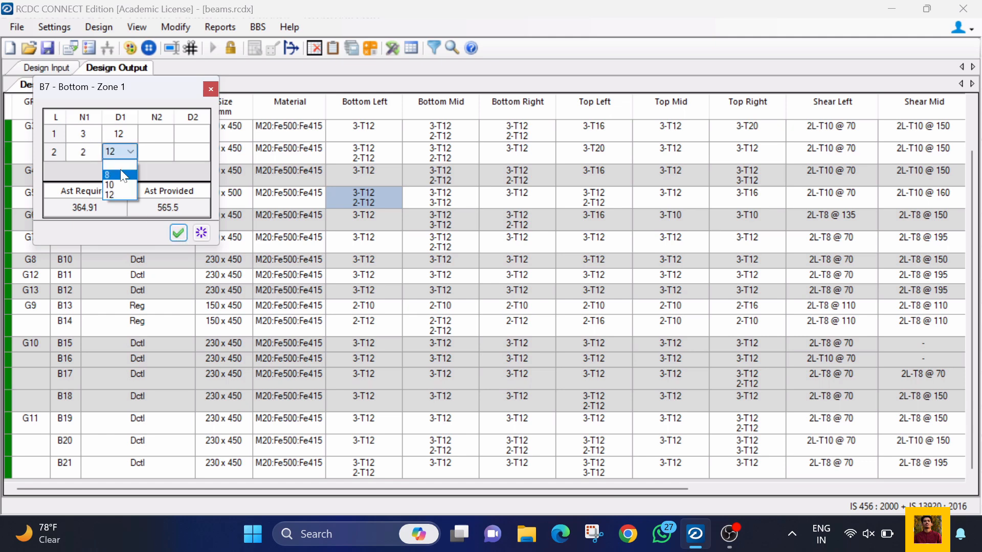
click(151, 146)
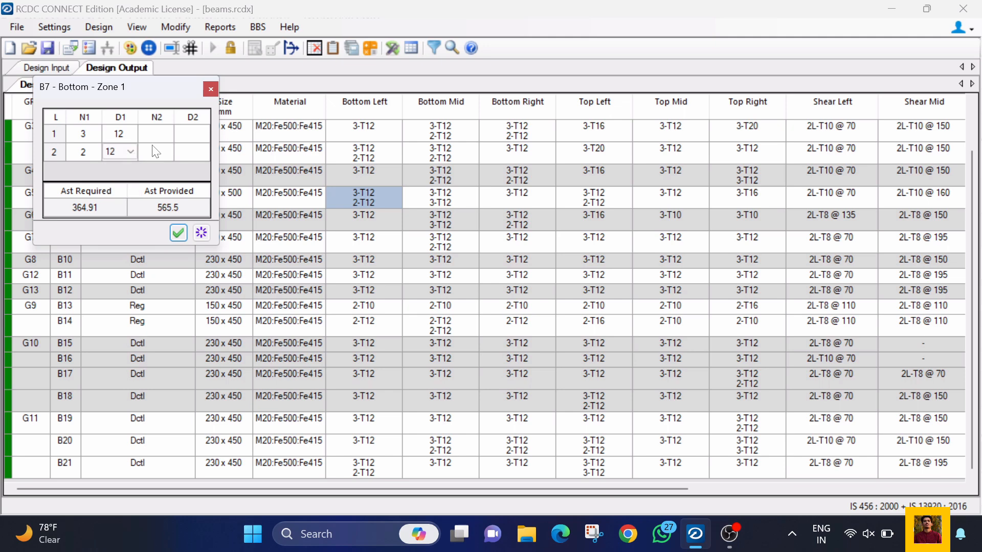
click(202, 233)
text(3)
click(126, 156)
click(210, 89)
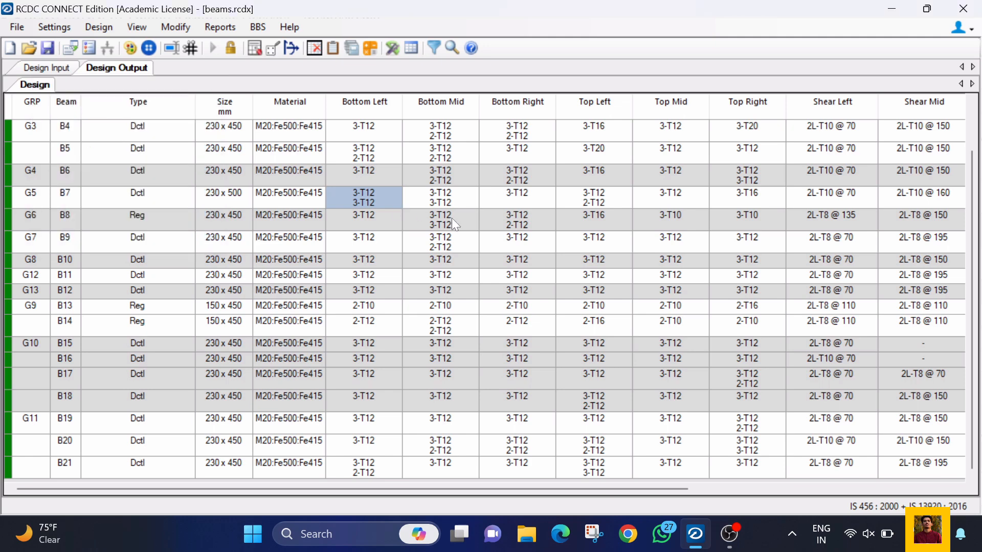
Step: Copy the bottom mid reinforcement of beam B7 to its bottom right zone
click(435, 202)
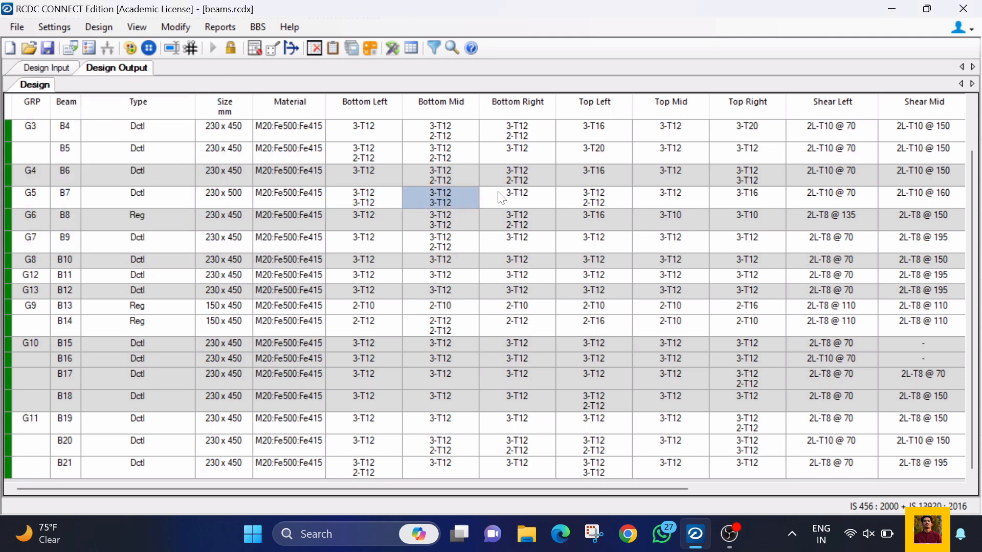
right_click(444, 203)
click(496, 322)
click(501, 197)
right_click(501, 197)
click(532, 334)
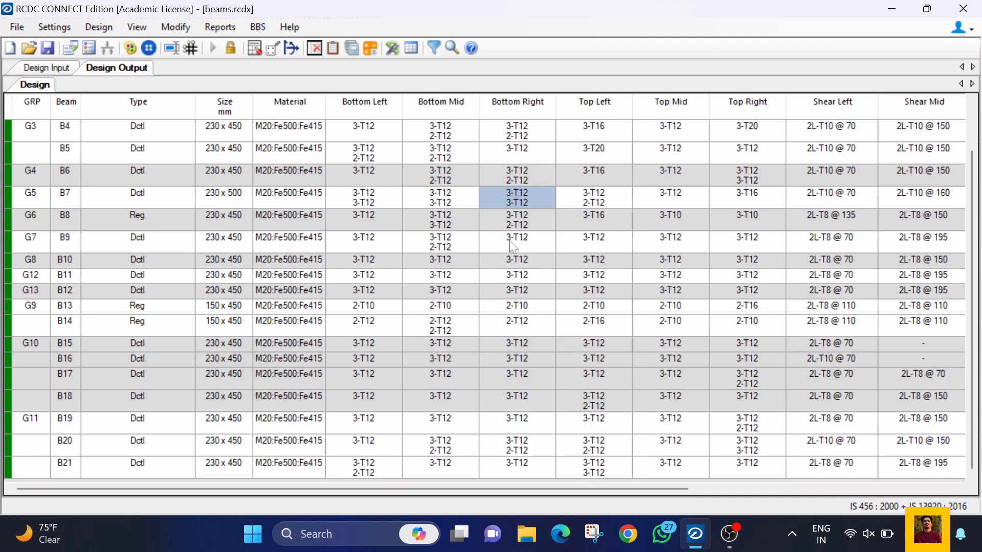
Step: Copy the top left reinforcement of beam B7 to its top mid and top right zones
click(716, 202)
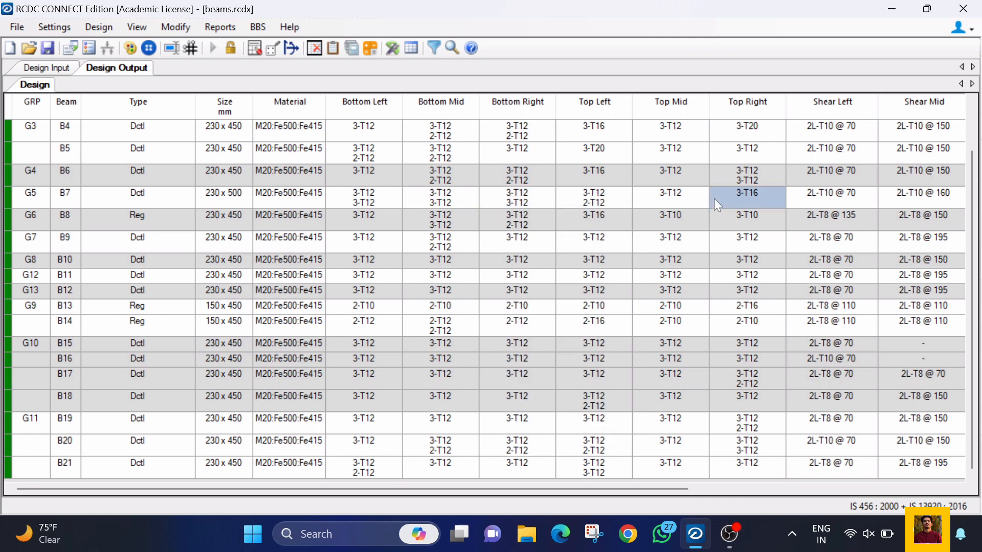
click(600, 201)
right_click(599, 201)
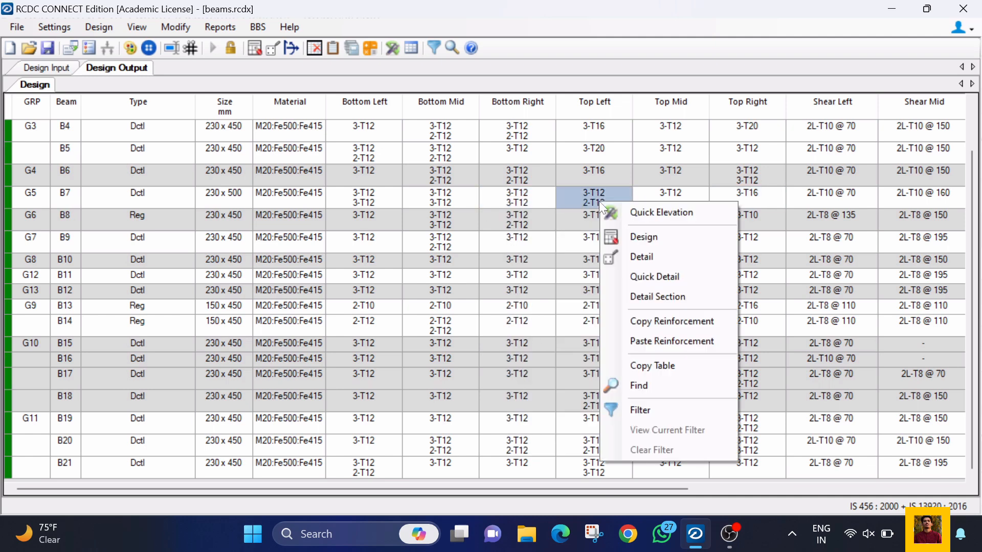
click(628, 321)
drag(664, 197, 729, 192)
right_click(729, 192)
click(775, 337)
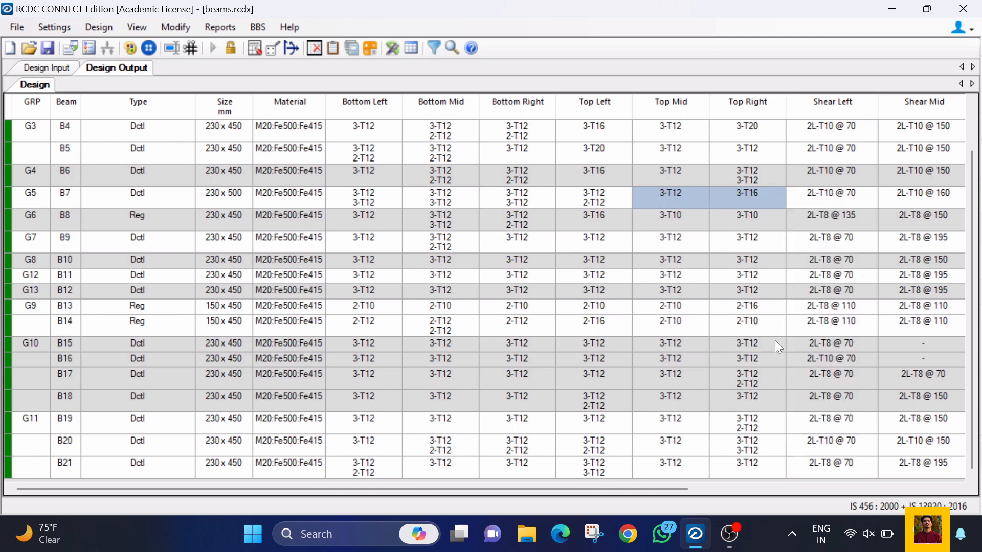
click(674, 201)
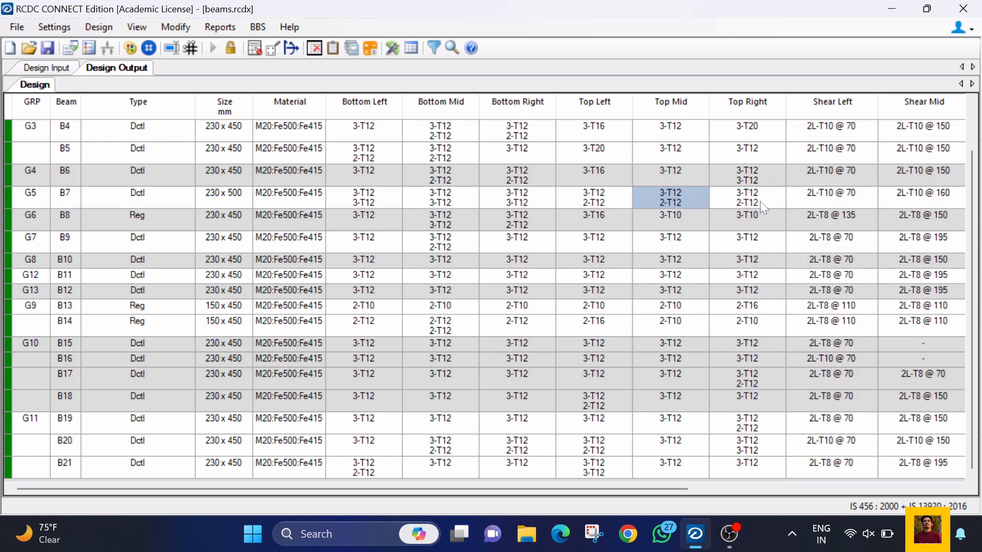
Step: Generate the beam text schedule with schedule Type 1 and all beams shown ungrouped
drag(664, 489, 925, 489)
scroll(903, 402, up, 1)
scroll(902, 400, down, 1)
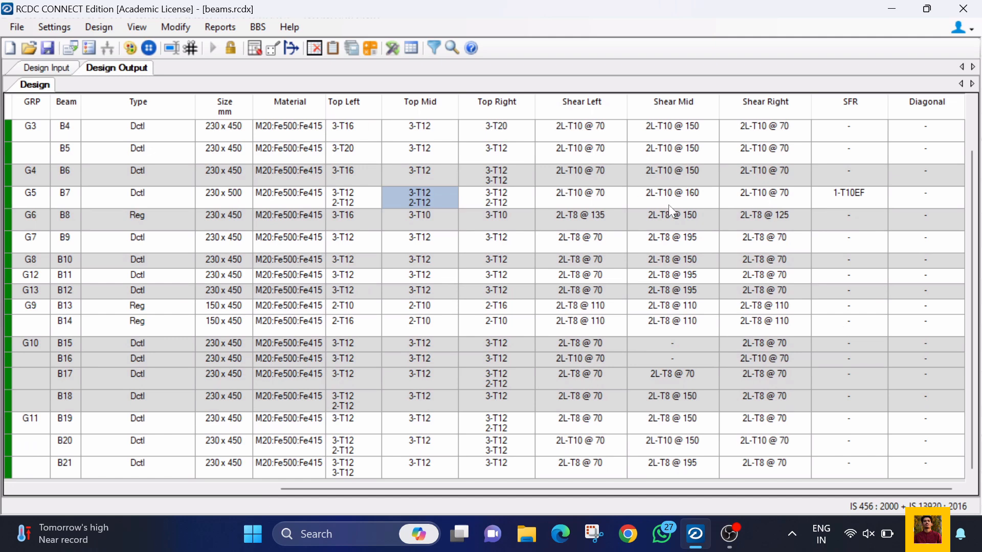
drag(728, 489, 388, 490)
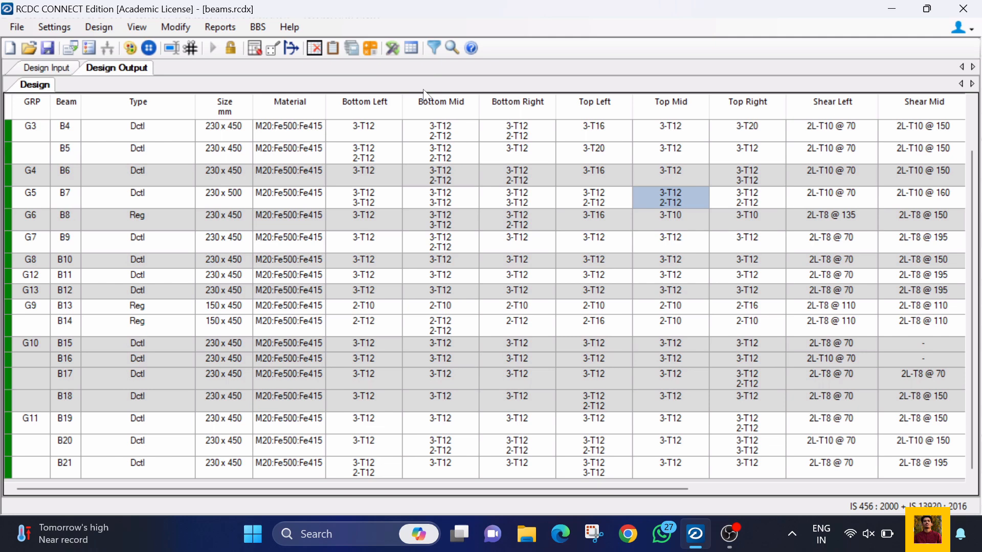
click(412, 48)
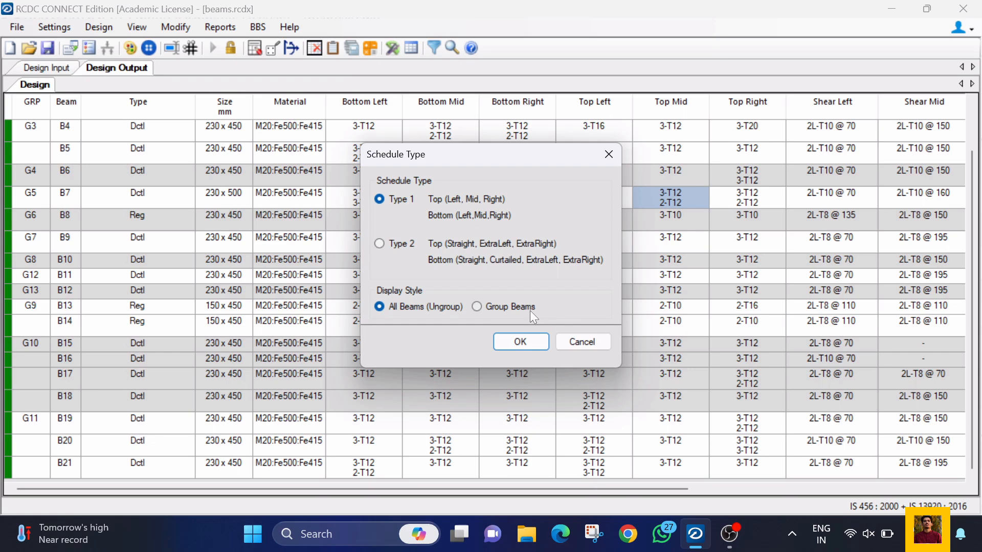
click(521, 341)
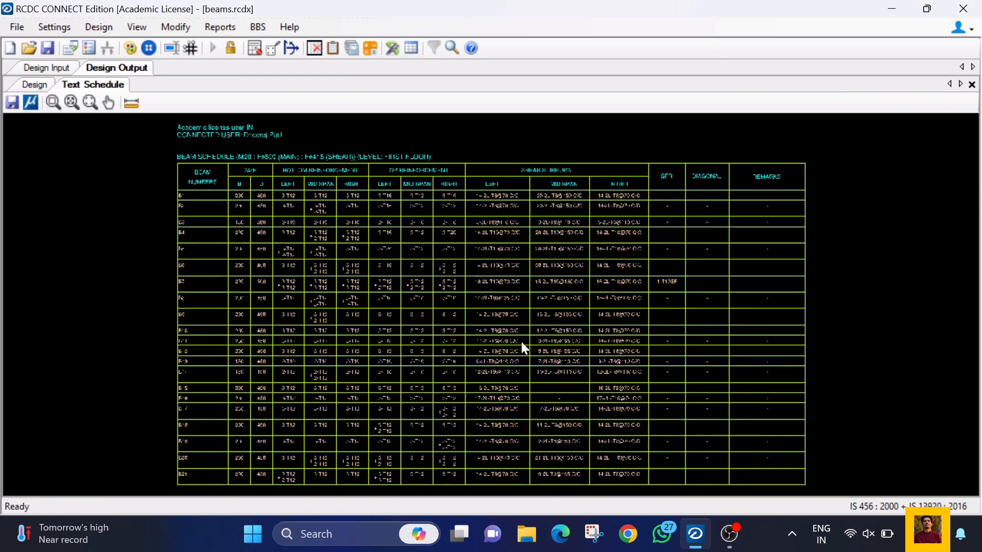
Step: Read the bottom, top and stirrup reinforcement in the first floor beam schedule, and return to the design table
scroll(258, 207, up, 3)
scroll(251, 214, down, 2)
scroll(762, 204, up, 2)
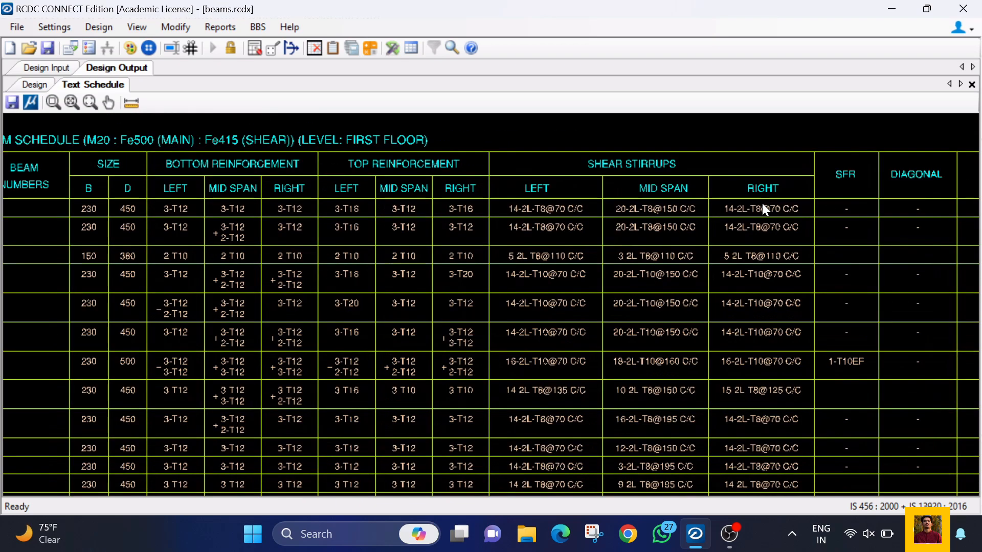
scroll(792, 198, down, 4)
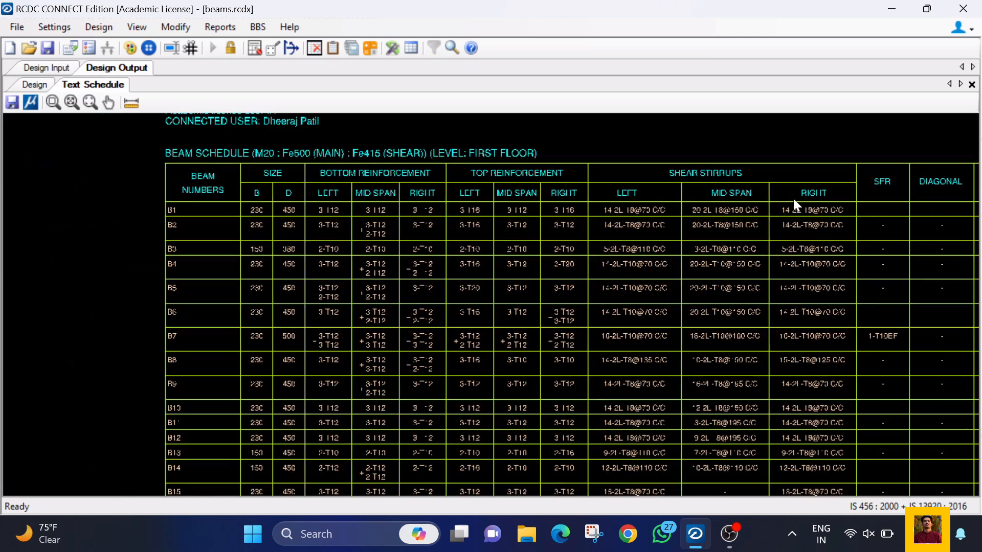
scroll(386, 292, up, 2)
scroll(385, 292, down, 4)
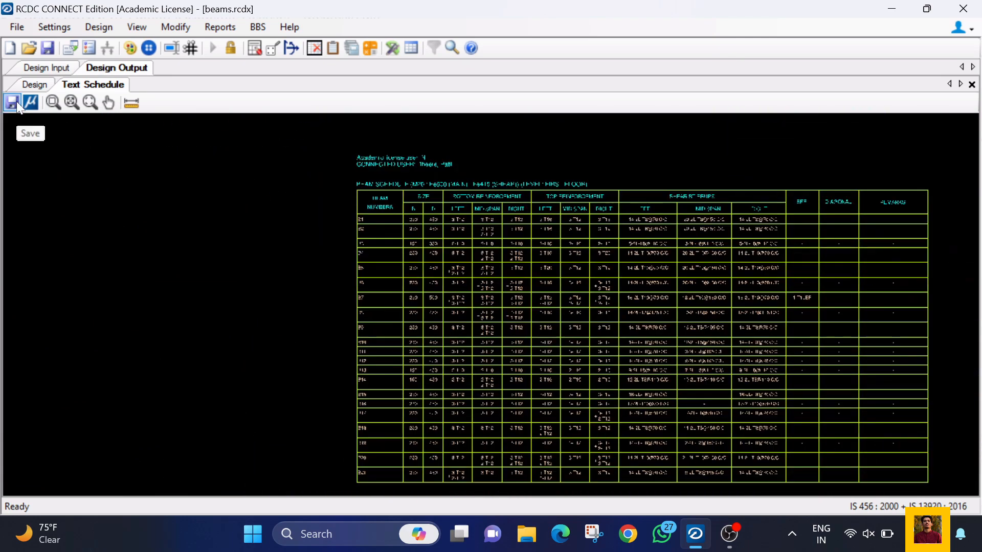
click(35, 84)
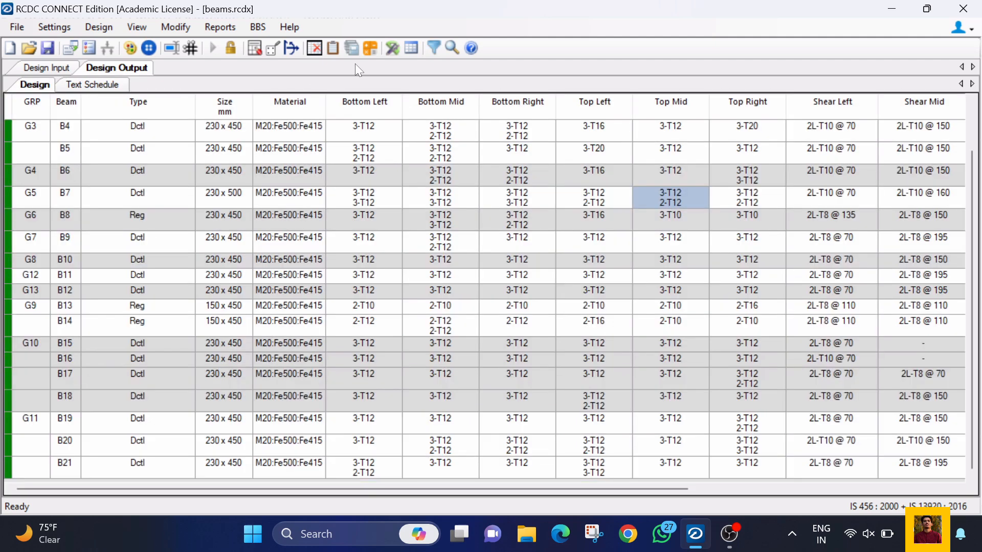
Step: Choose group G1 (B1-B2) for detailing, and include the cross section, cross beams, section marks and anchorage marks
click(392, 48)
click(405, 101)
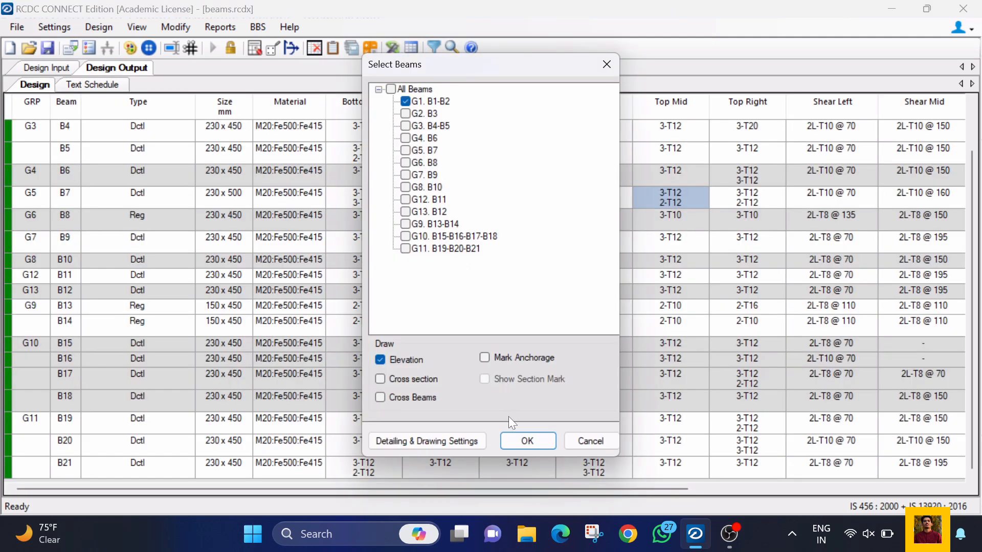
click(380, 379)
click(380, 397)
click(495, 378)
click(490, 354)
Step: Accept the detailing and drawing settings as they are, and generate the elevation drawing of group G1
click(460, 437)
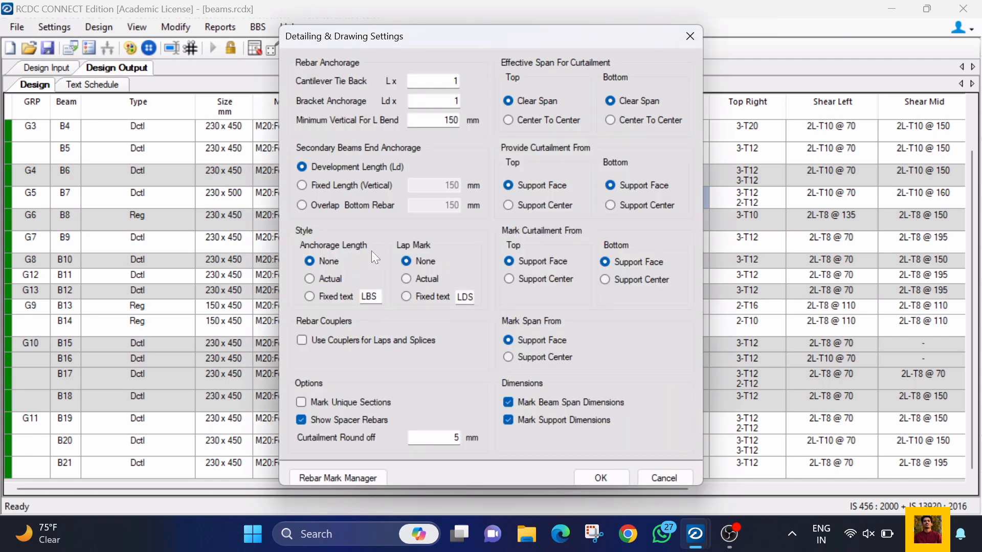
click(613, 473)
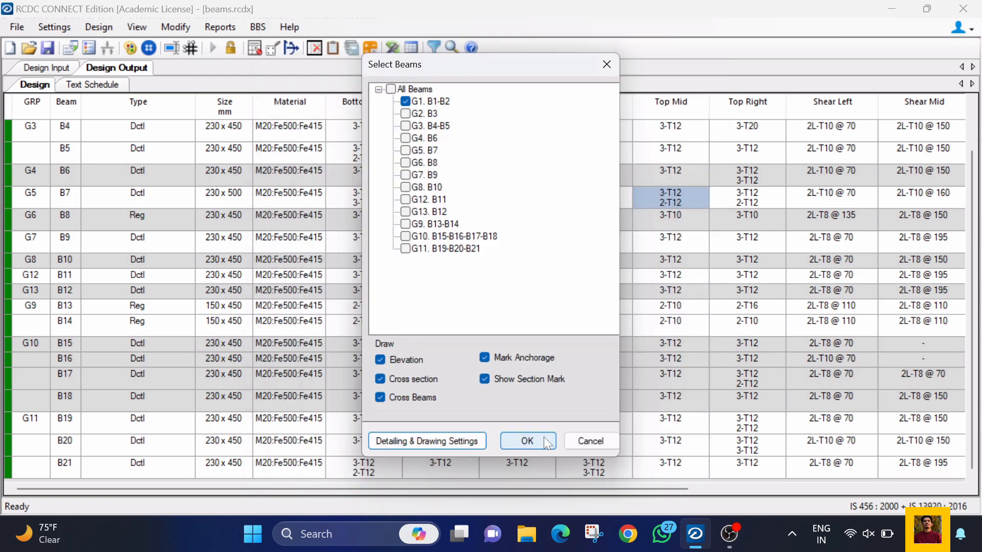
click(527, 442)
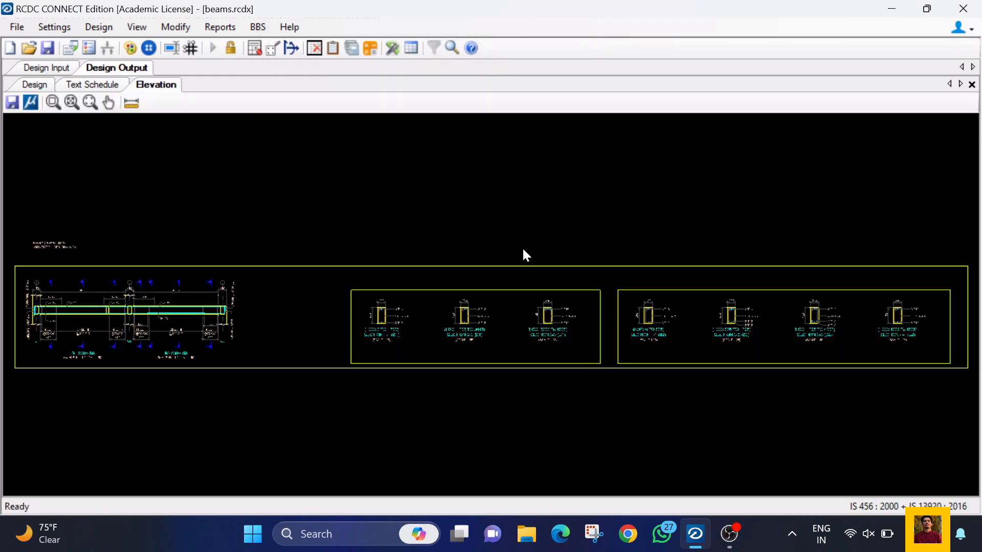
Step: Examine the bars, stirrup spacing and anchorage lengths in the elevation of beams B1 and B2
scroll(53, 328, up, 5)
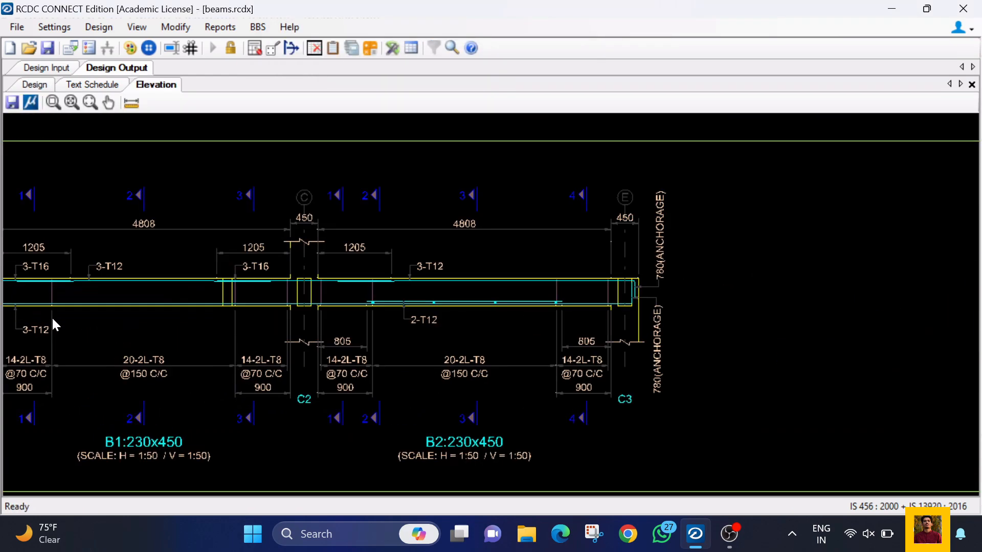
scroll(248, 256, up, 2)
scroll(247, 257, down, 7)
scroll(112, 160, up, 3)
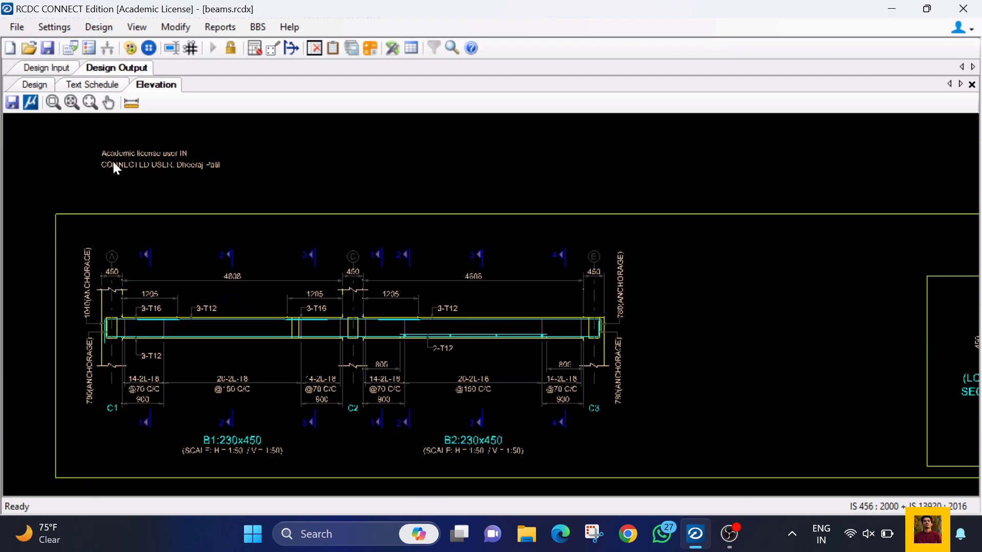
Step: Examine the cross sections of beam B1 beside the elevation, and return to the design table
scroll(112, 159, down, 4)
scroll(705, 285, up, 4)
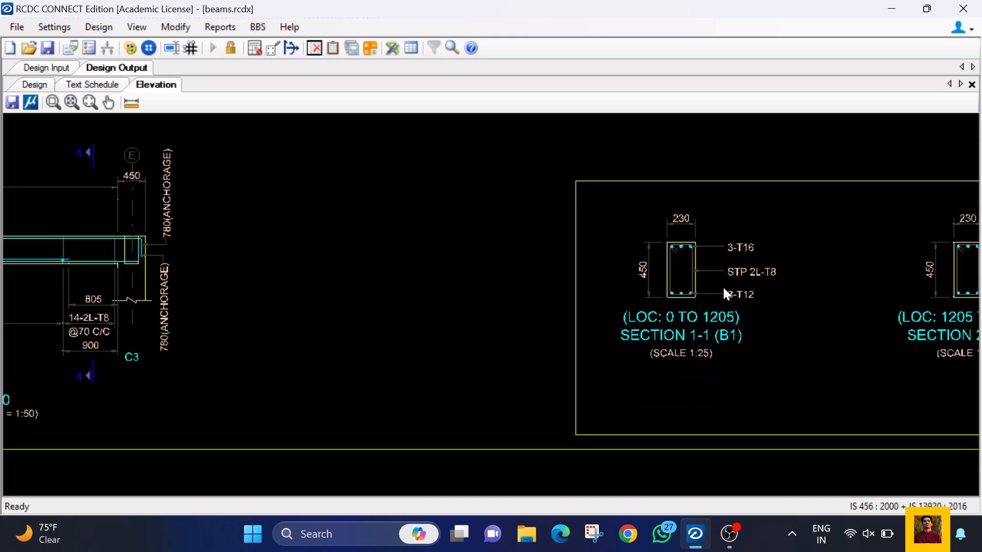
scroll(562, 256, down, 4)
scroll(820, 264, up, 3)
scroll(429, 296, down, 3)
scroll(428, 296, down, 2)
scroll(741, 309, up, 4)
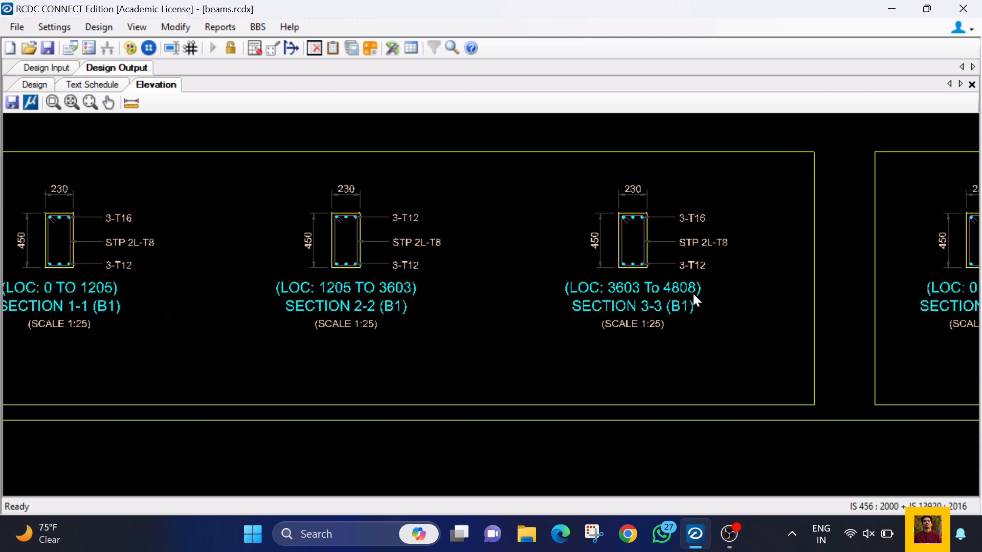
scroll(686, 302, down, 4)
scroll(817, 293, down, 2)
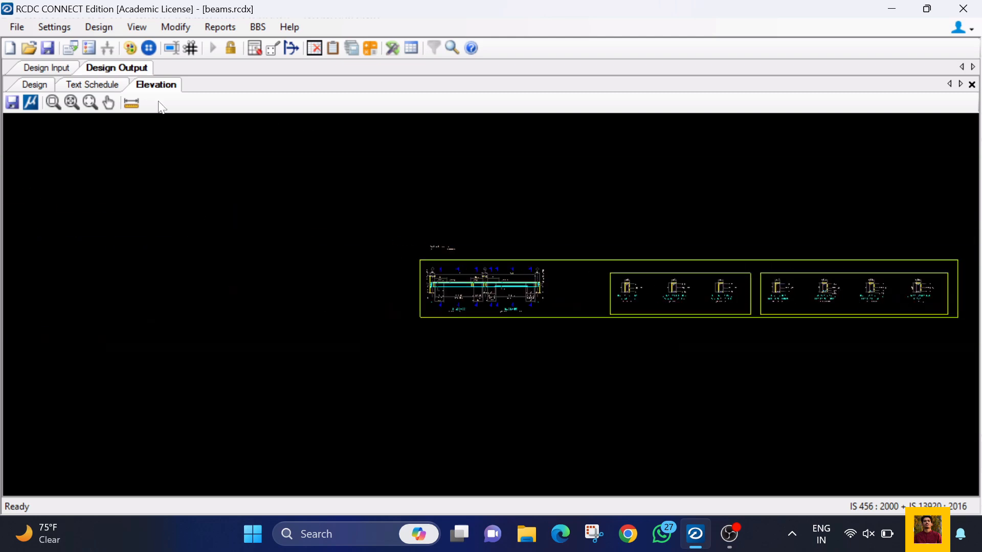
click(81, 84)
click(32, 86)
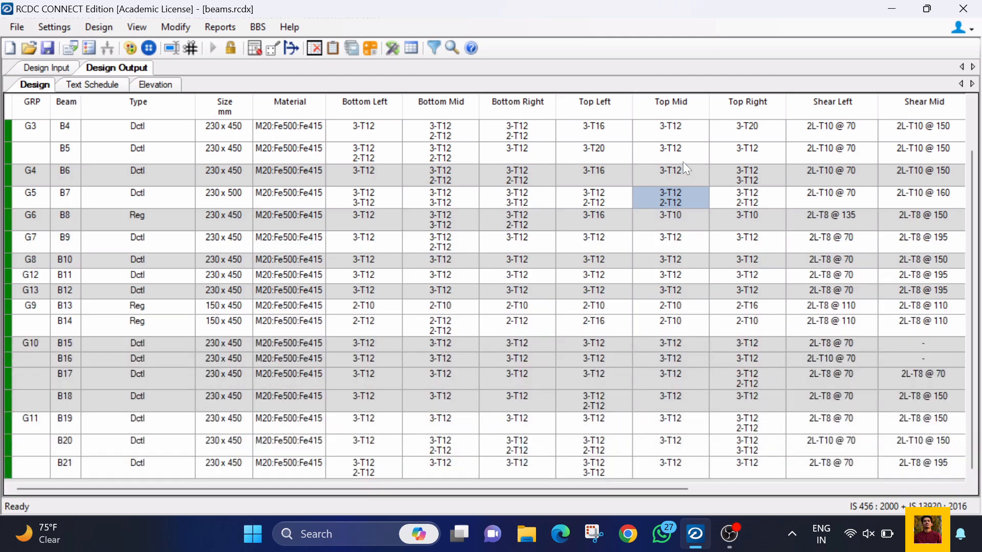
Step: View the bill of quantities options without creating a report, and open the failure diagnostics report
click(371, 48)
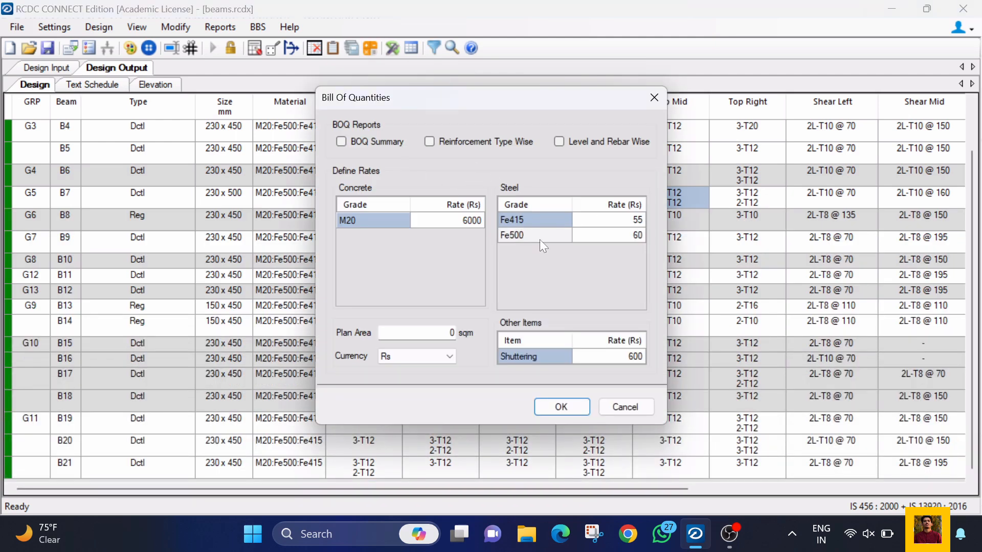
click(634, 405)
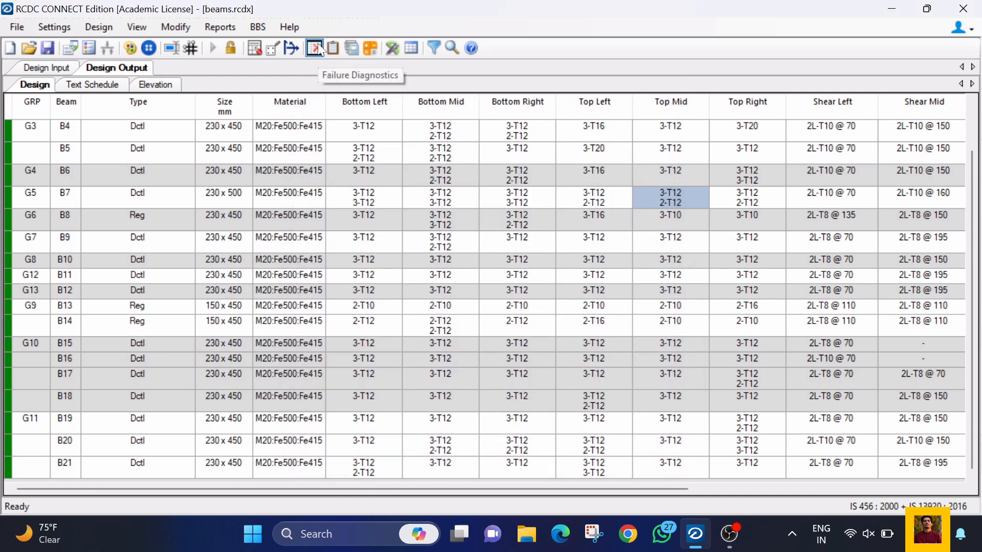
click(315, 49)
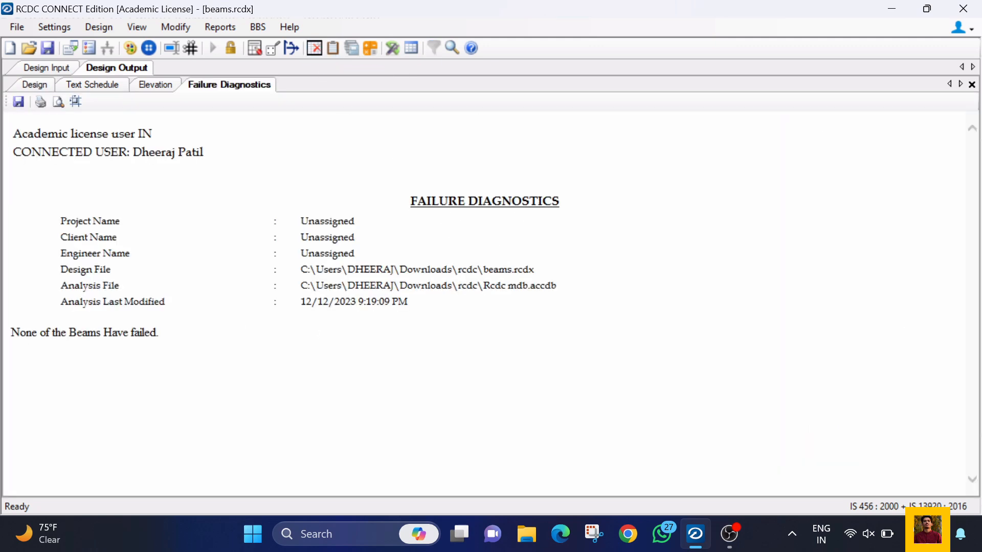
drag(10, 333, 158, 333)
click(218, 302)
Step: Open the design summary and read the flexure and shear design of beams B1 and B2
click(66, 71)
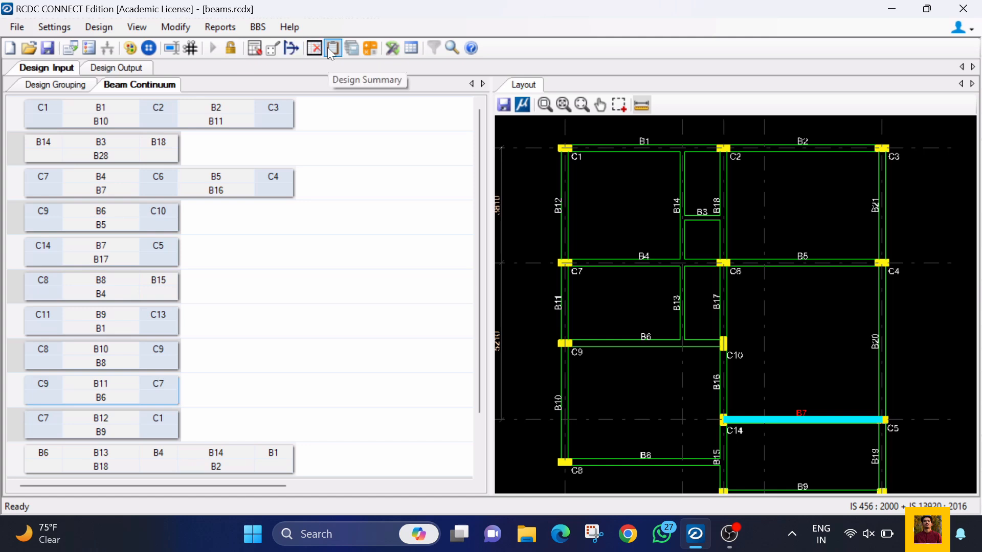
click(332, 49)
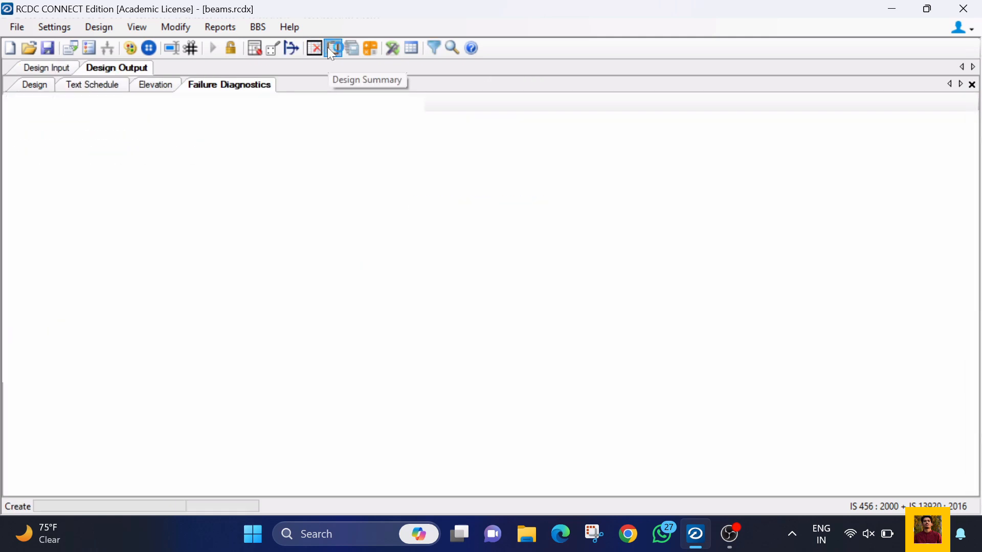
scroll(416, 278, down, 3)
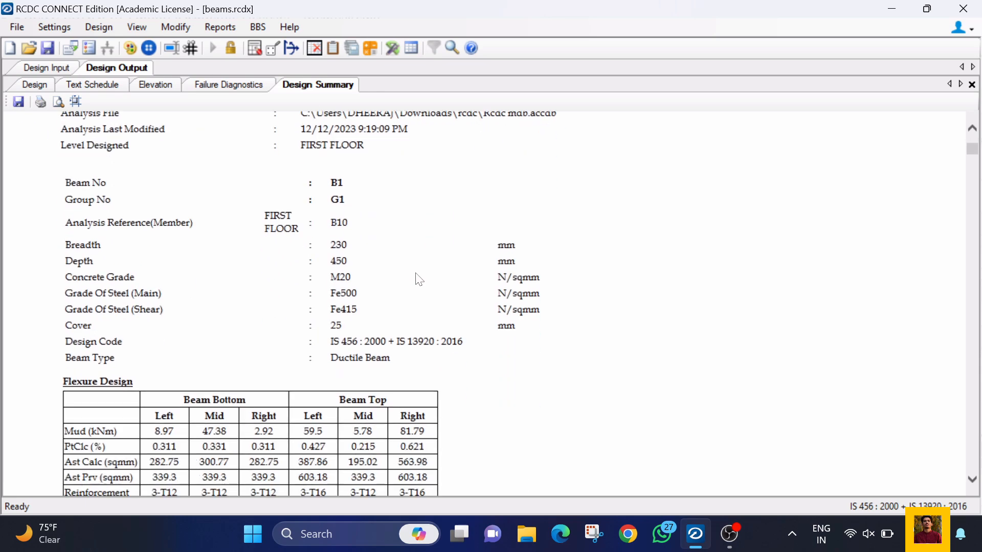
scroll(431, 289, down, 2)
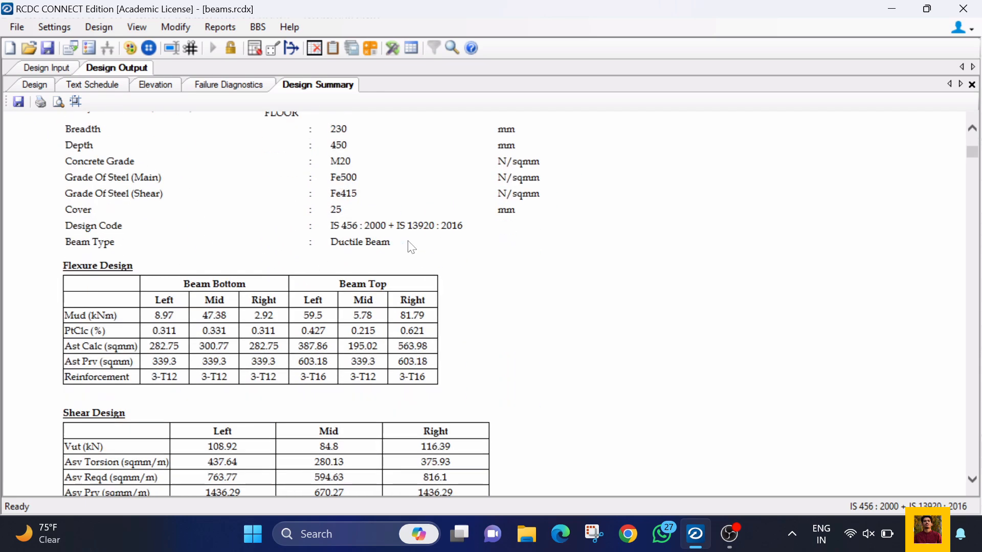
scroll(402, 249, down, 6)
scroll(247, 338, down, 3)
scroll(248, 339, down, 3)
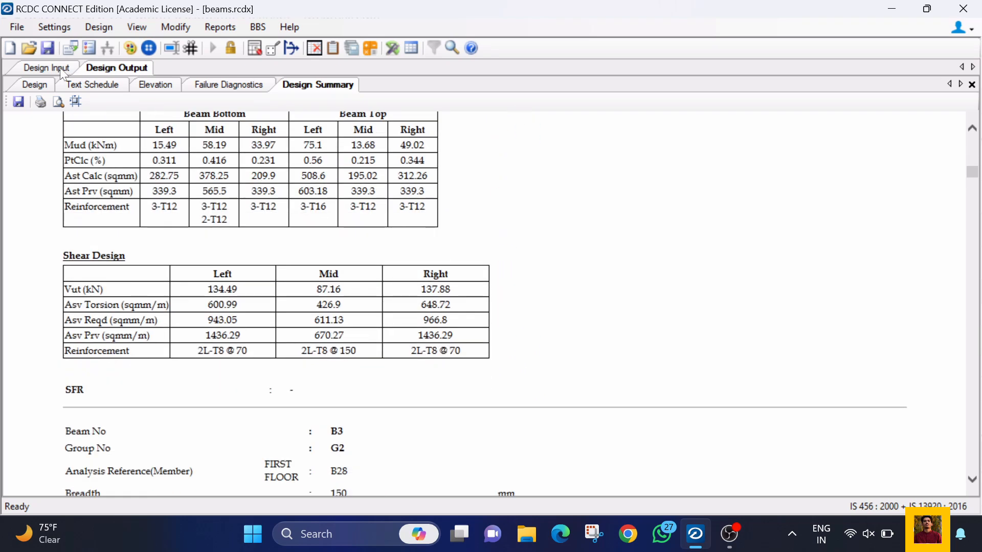
click(60, 68)
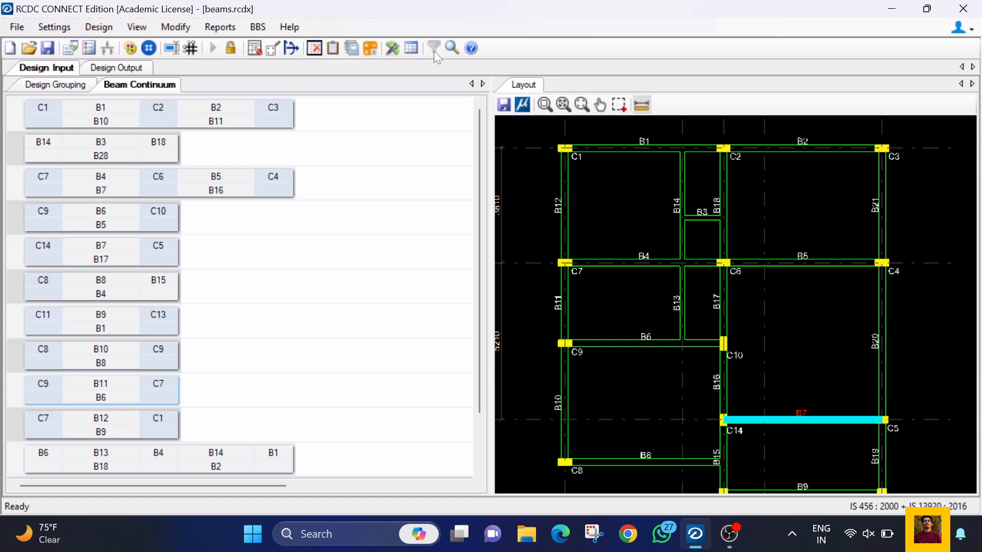
click(264, 48)
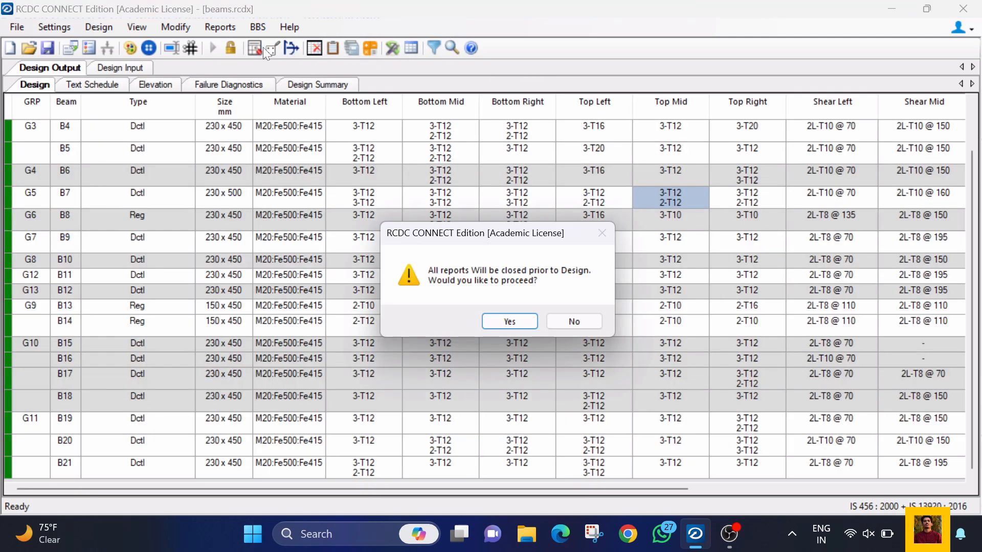
click(589, 321)
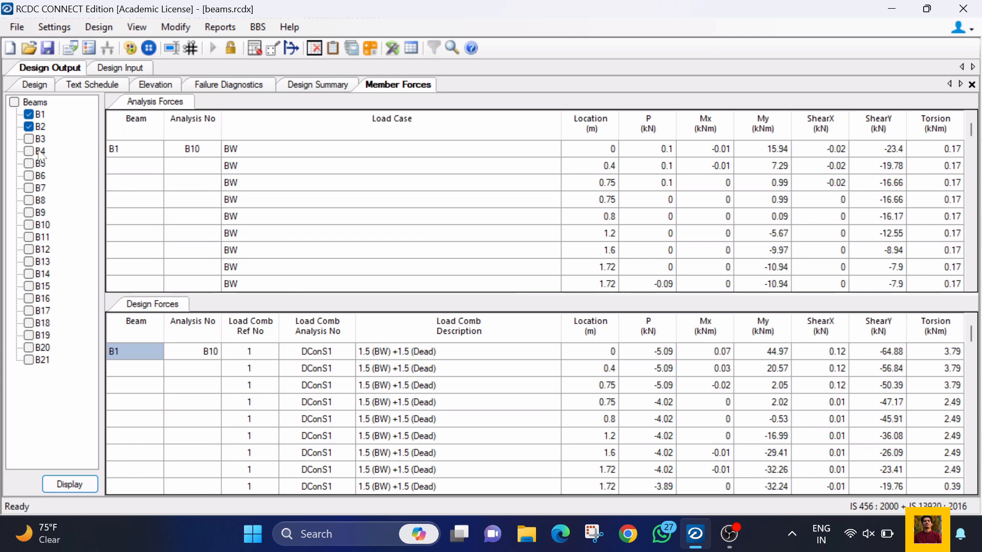
Step: Display the member forces of beams B1, B2 and B3
click(289, 48)
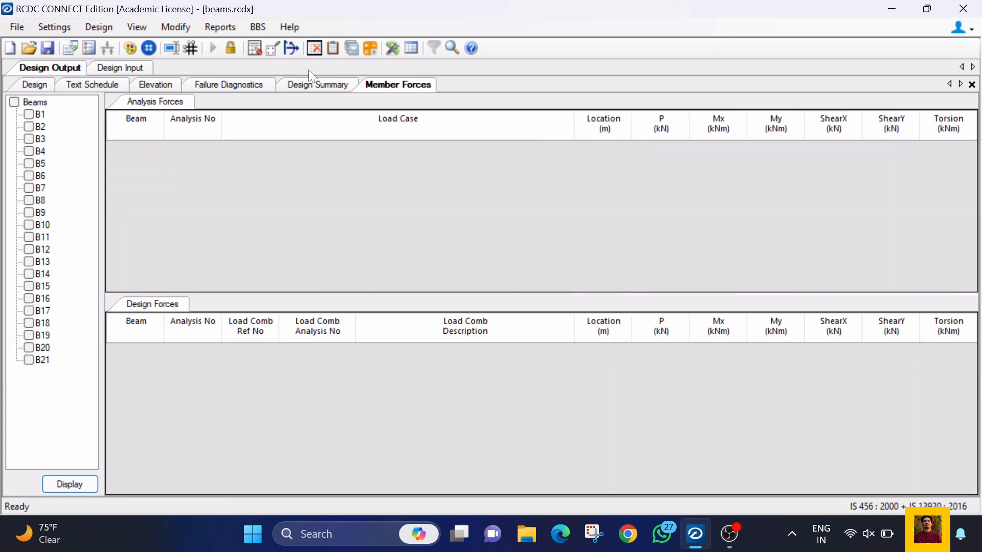
click(28, 114)
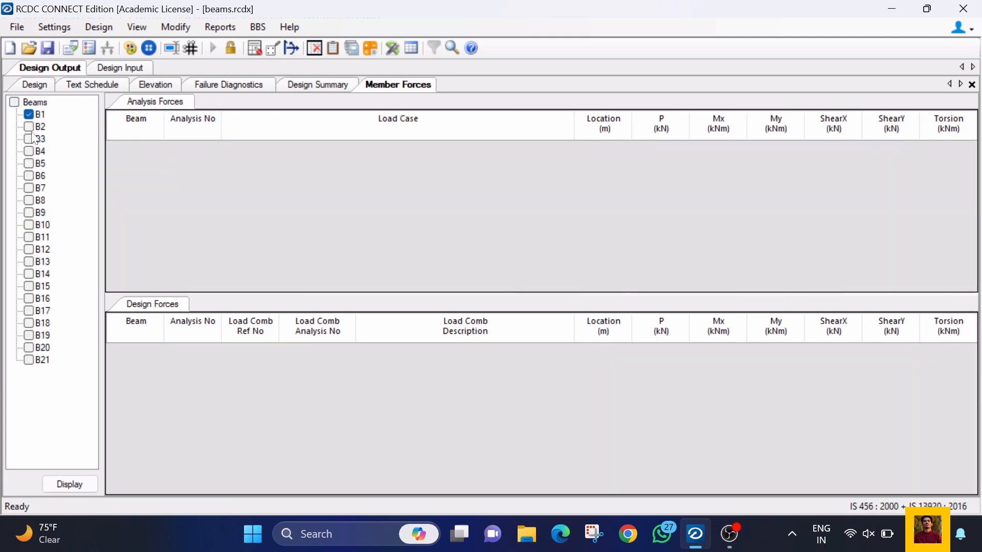
click(29, 139)
click(68, 483)
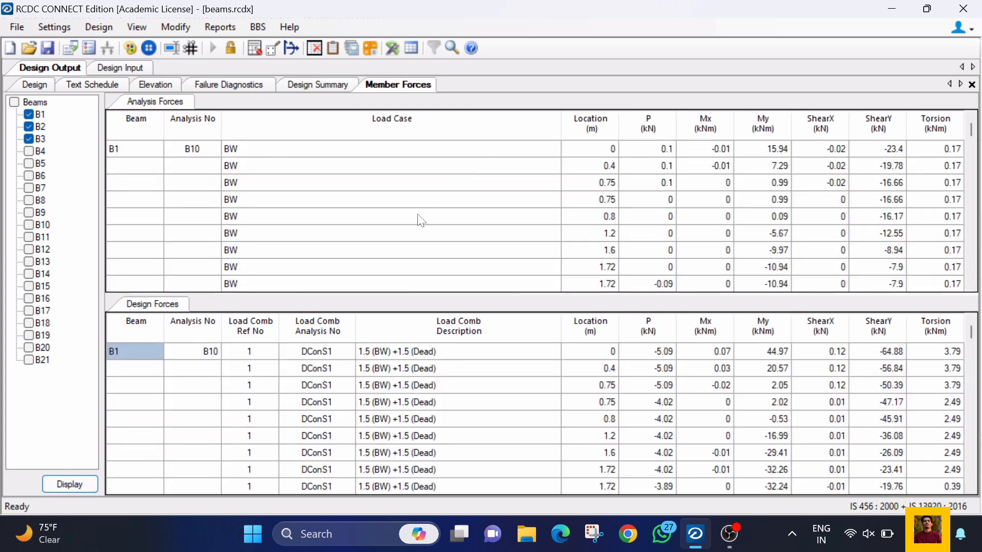
Step: Read the analysis forces and design forces of beam B1 at its different locations and load combinations
scroll(417, 218, down, 3)
click(594, 353)
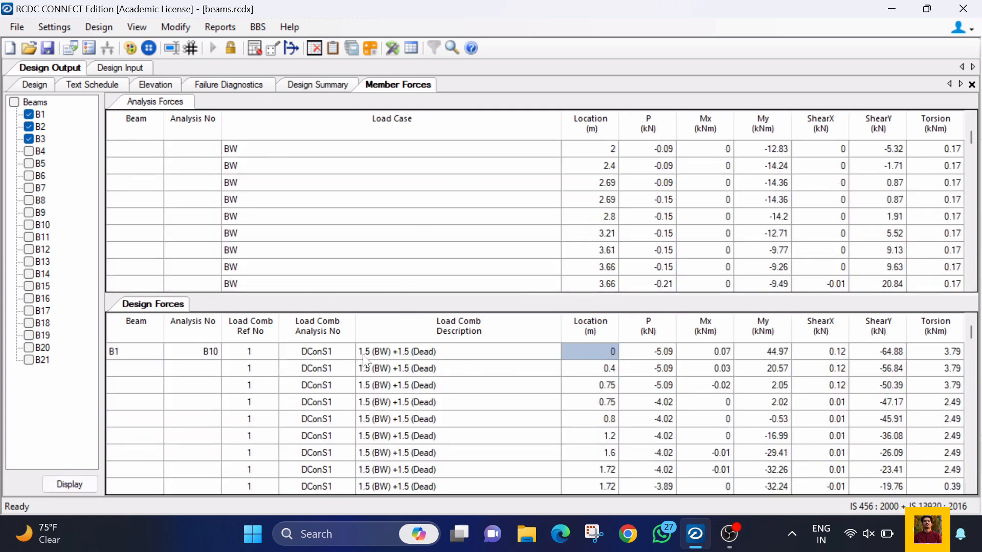
click(650, 355)
click(787, 357)
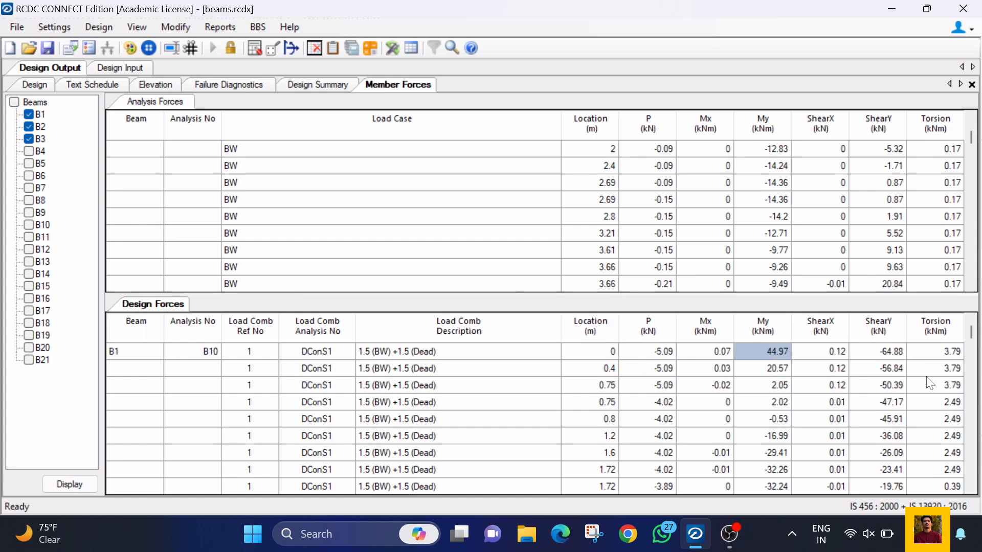
scroll(940, 373, down, 2)
scroll(929, 383, down, 2)
scroll(835, 233, down, 6)
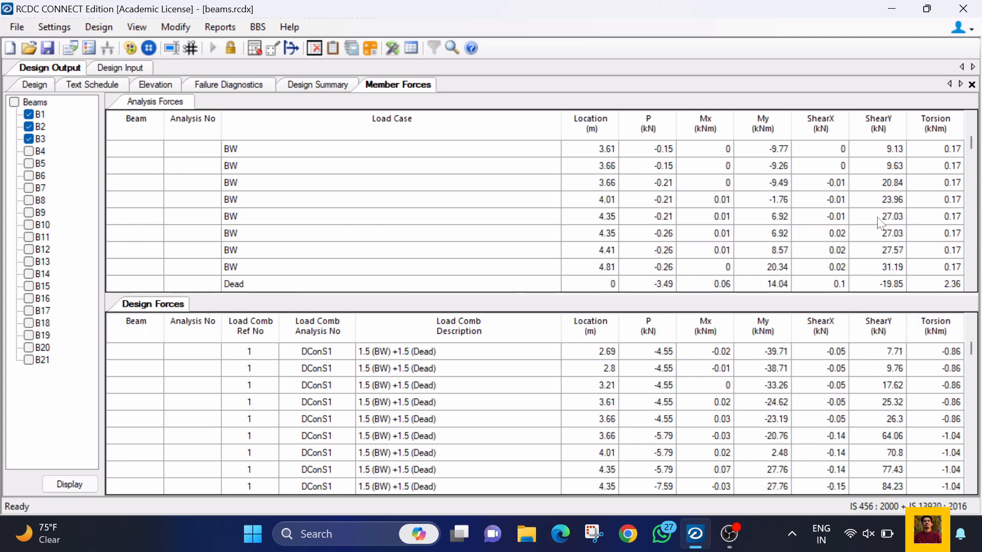
Step: Scan further through the member forces, and close the member forces, failure diagnostics and design summary reports
scroll(816, 389, down, 3)
scroll(817, 390, down, 10)
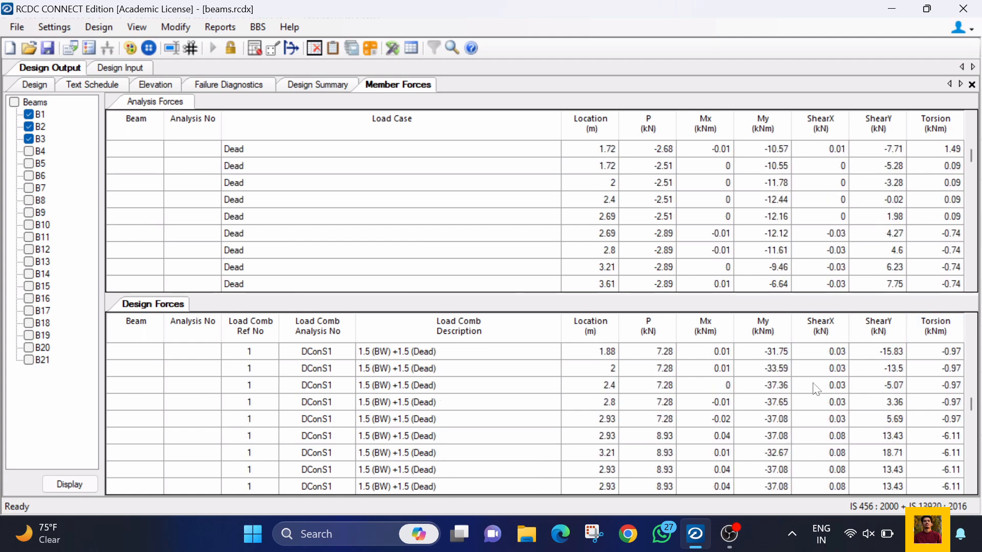
click(335, 84)
click(263, 86)
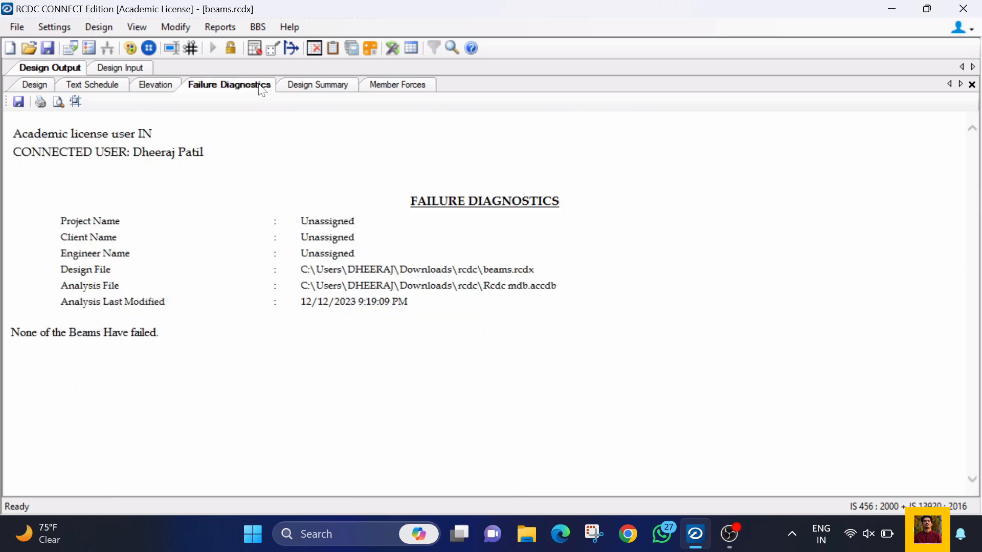
click(427, 86)
click(972, 84)
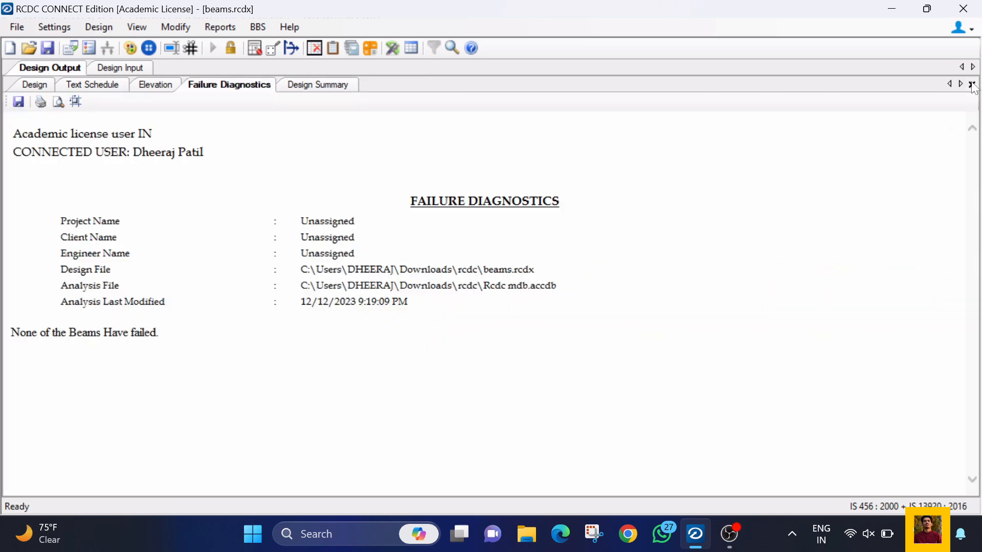
click(971, 84)
click(972, 84)
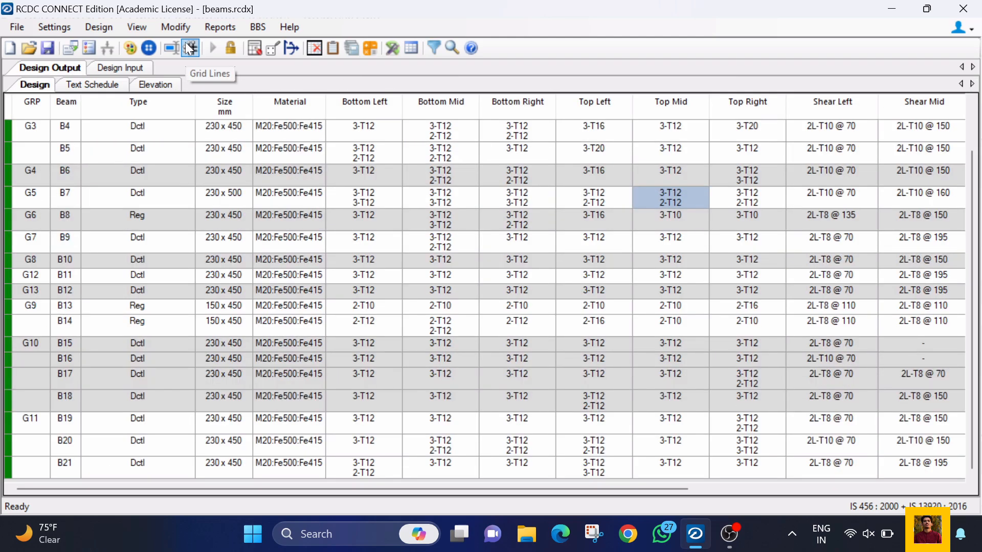
Step: View the X and Y grid line labels and locations, accepting closure of the open reports, and leave the grids unedited
click(189, 48)
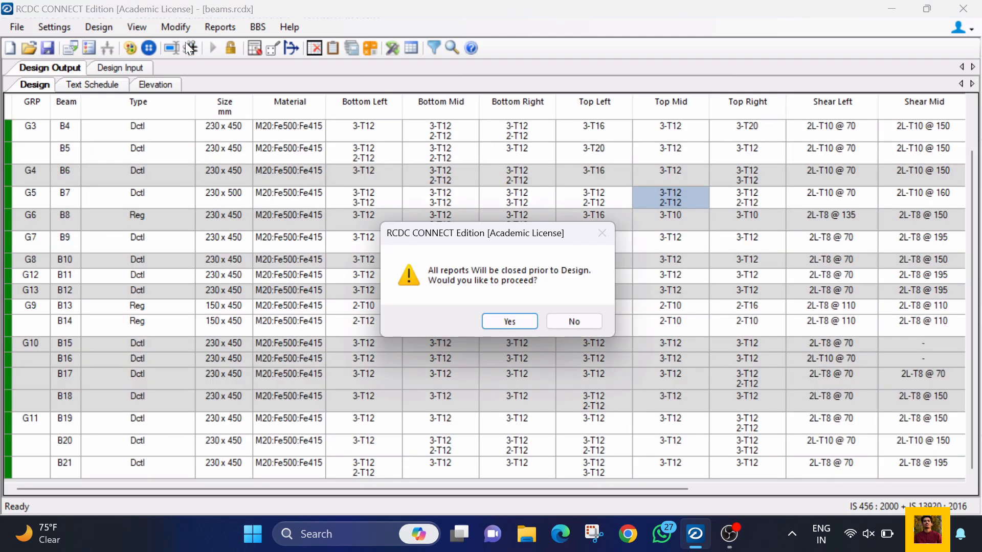
click(510, 321)
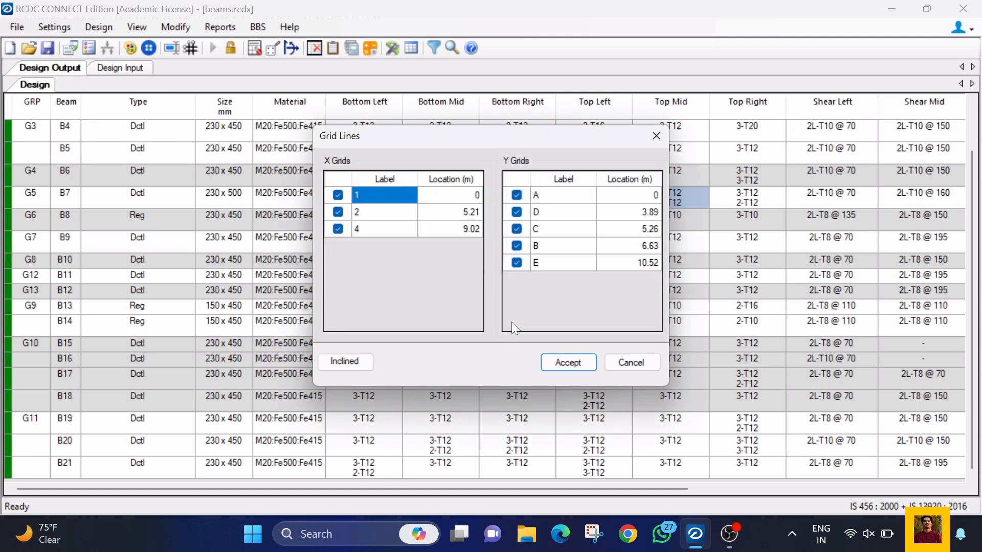
click(629, 363)
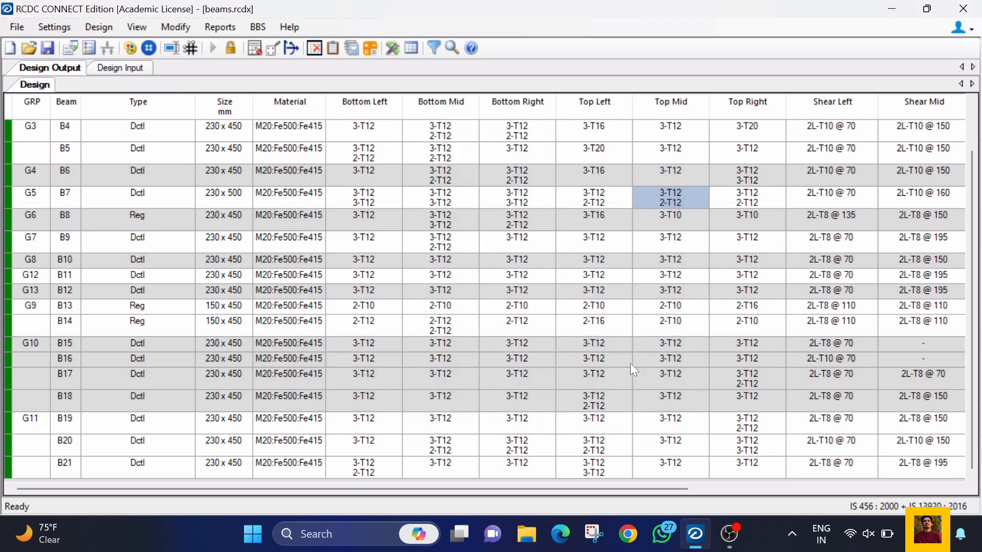
Step: View the beam description and prefix settings and the beam grouping options without applying any changes
click(177, 44)
click(579, 437)
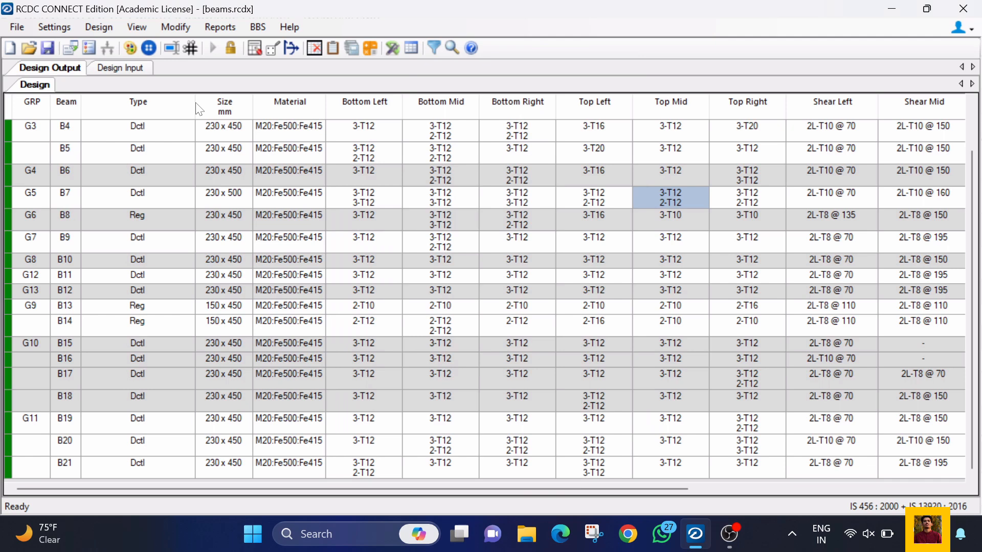
click(148, 47)
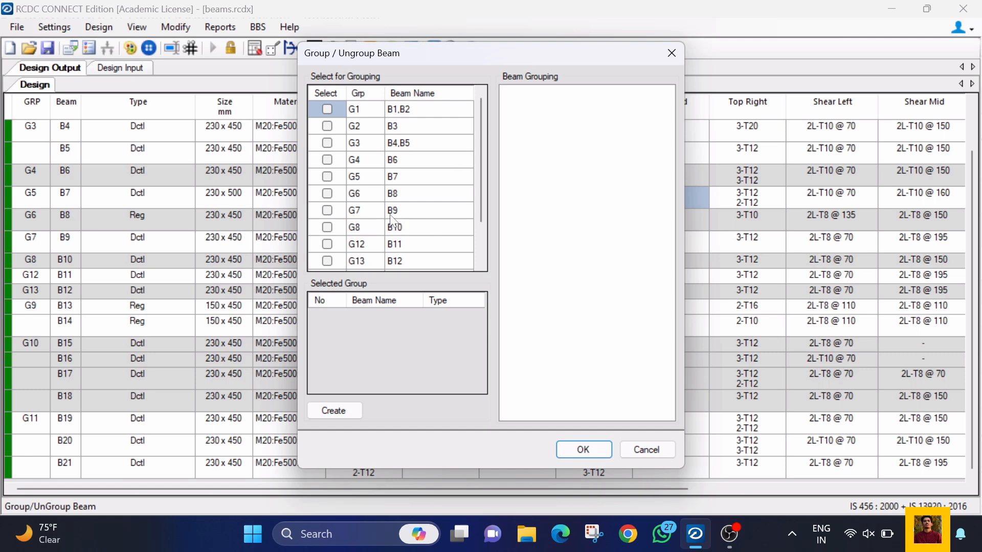
click(664, 447)
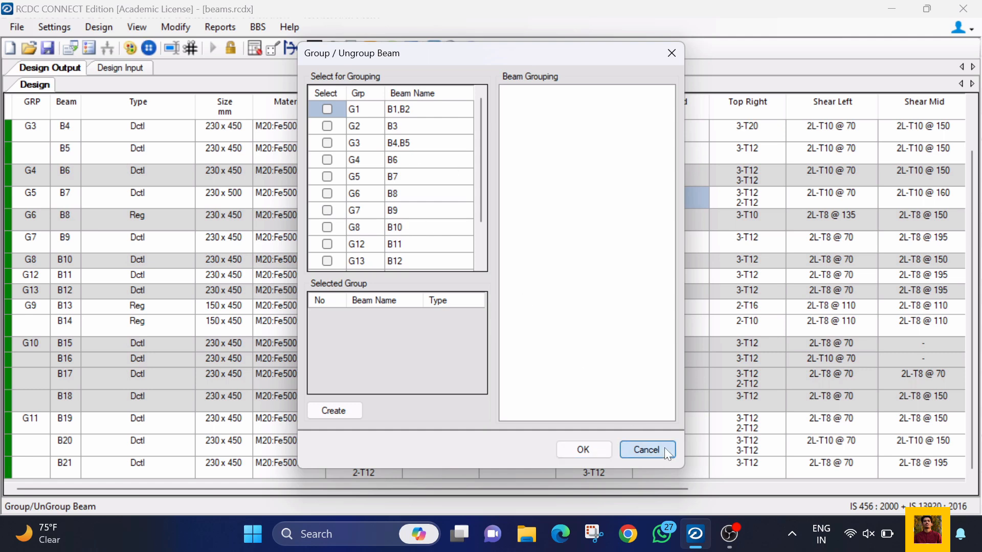
Step: View the drawing style manager's beam settings and the project settings import dialog, cancelling both
click(131, 48)
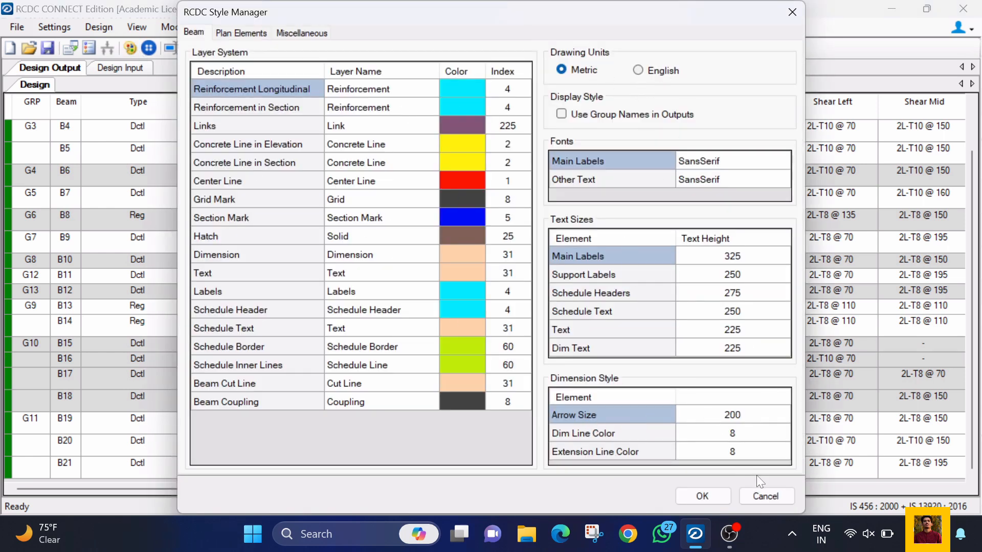
click(757, 494)
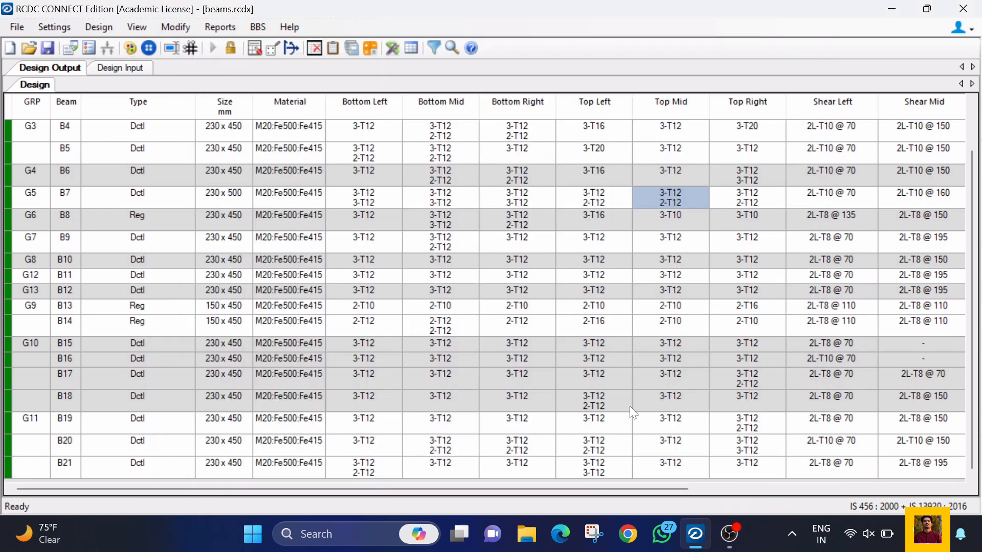
click(71, 48)
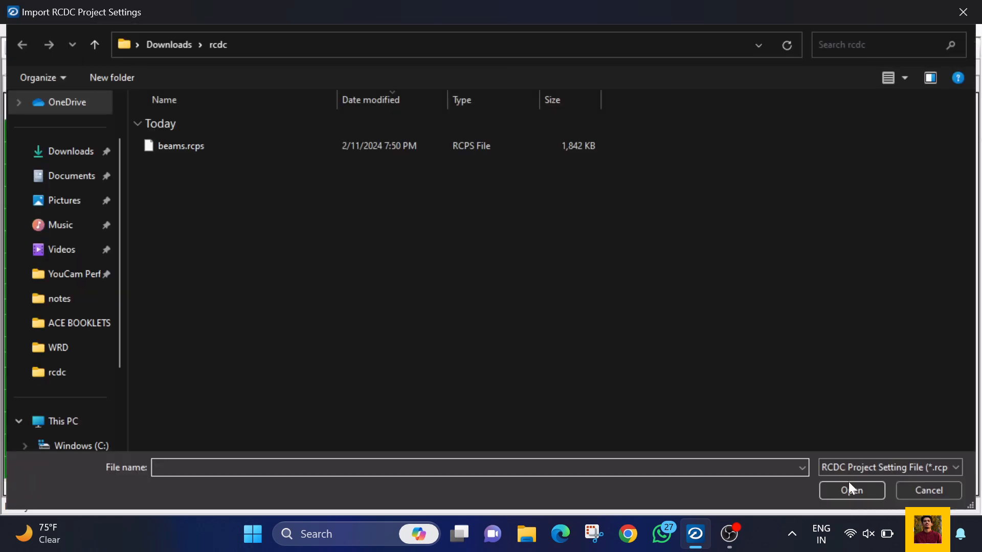
click(939, 489)
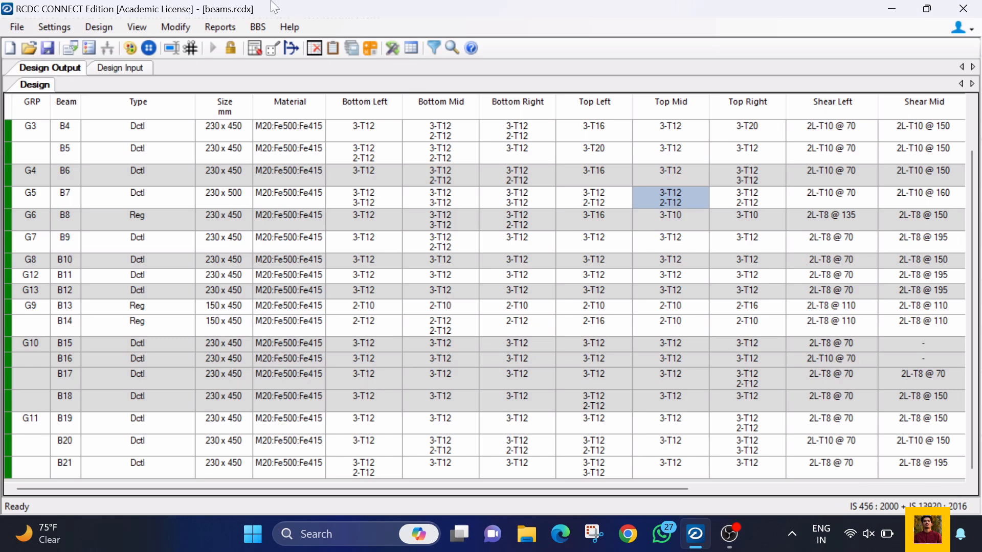
Step: Open the Beam Size Changed report, read the original and modified beam sizes, and close the report
click(221, 27)
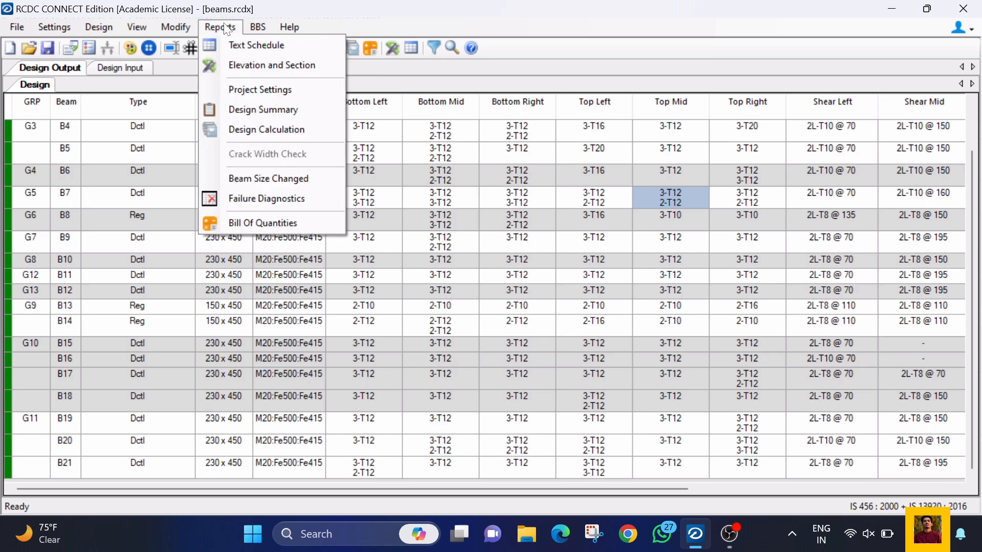
click(260, 175)
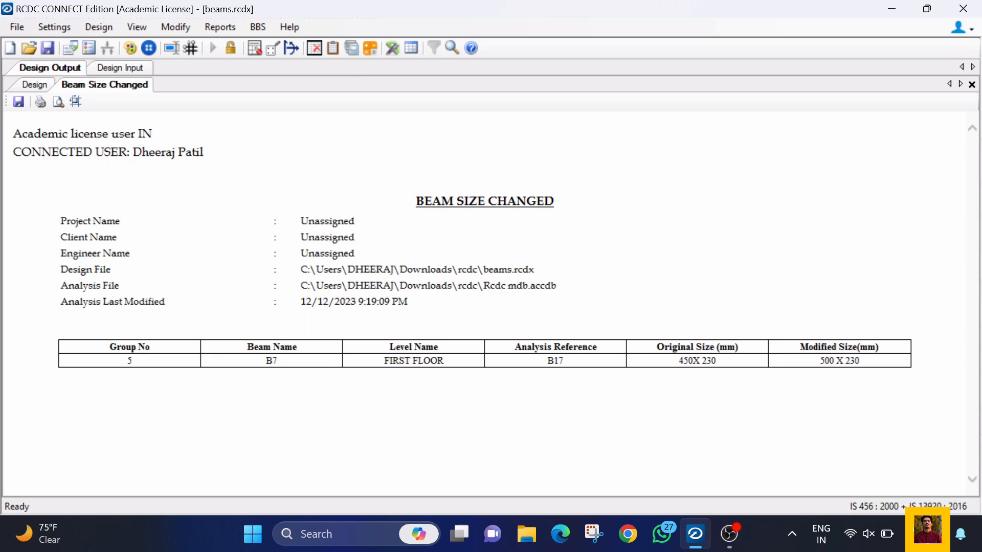
click(971, 85)
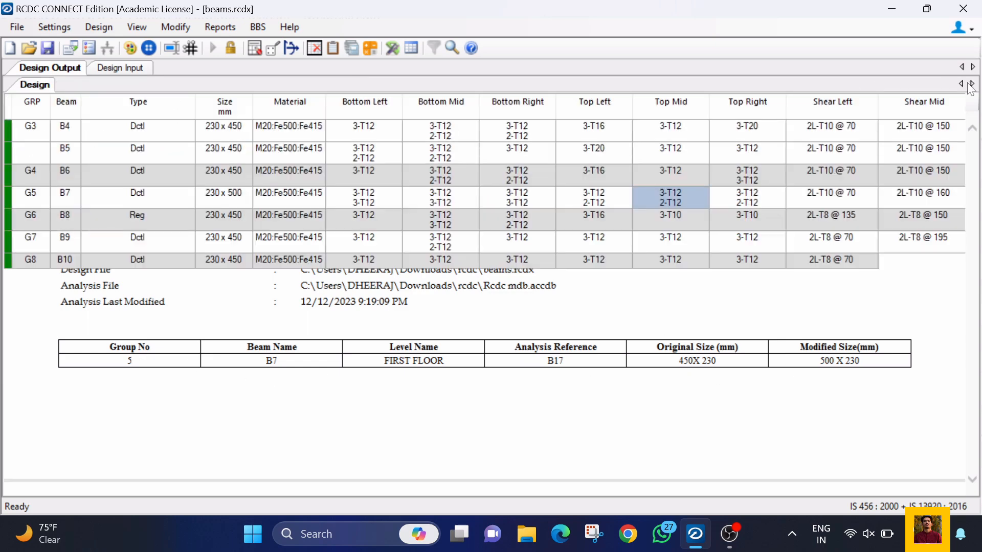
Step: Unlock the beam design and confirm, returning to the beam continuum and layout input
click(175, 29)
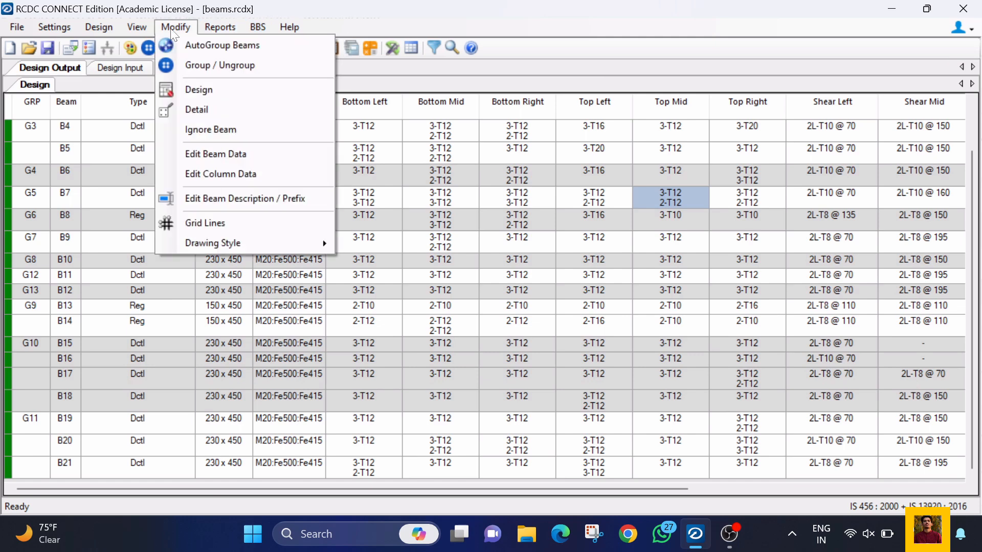
mouse_move(137, 30)
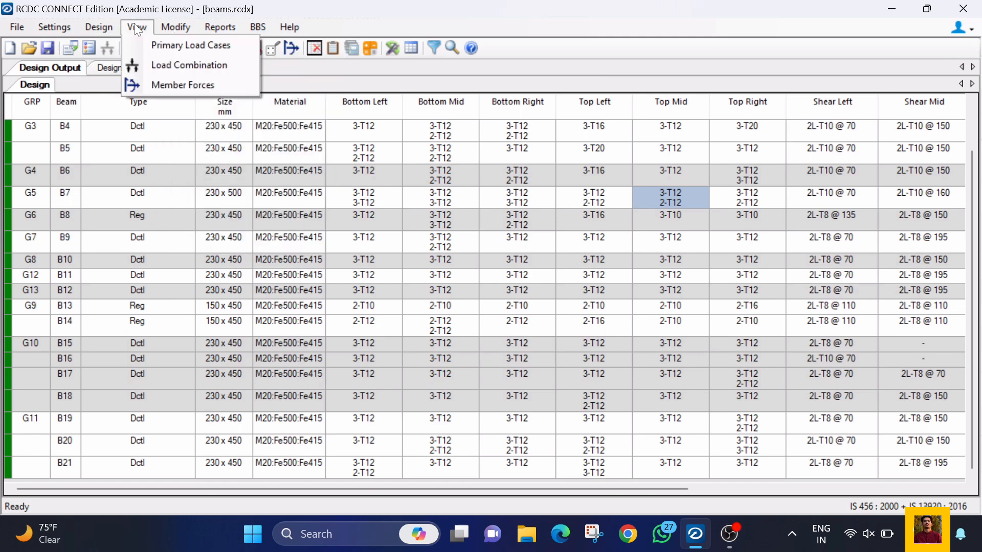
mouse_move(97, 28)
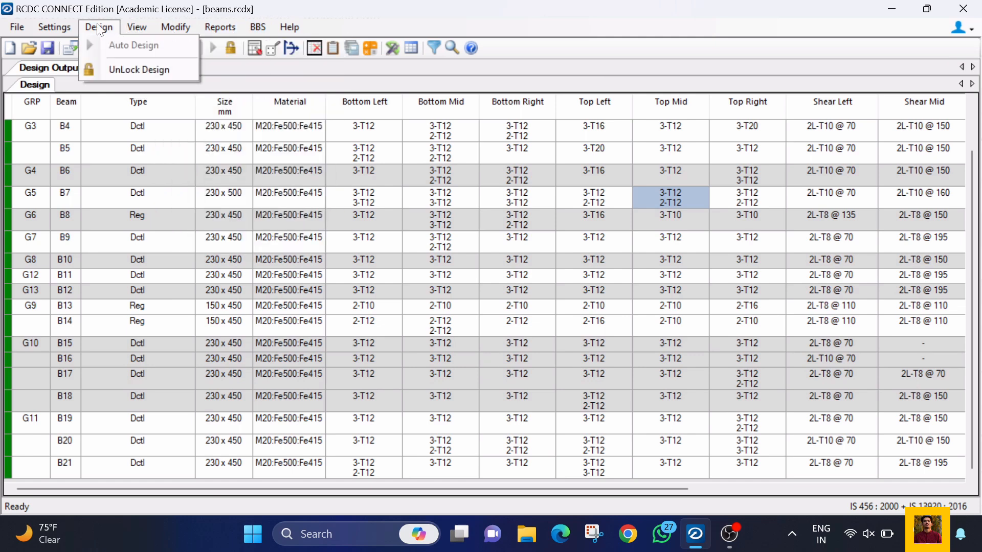
click(100, 71)
click(504, 321)
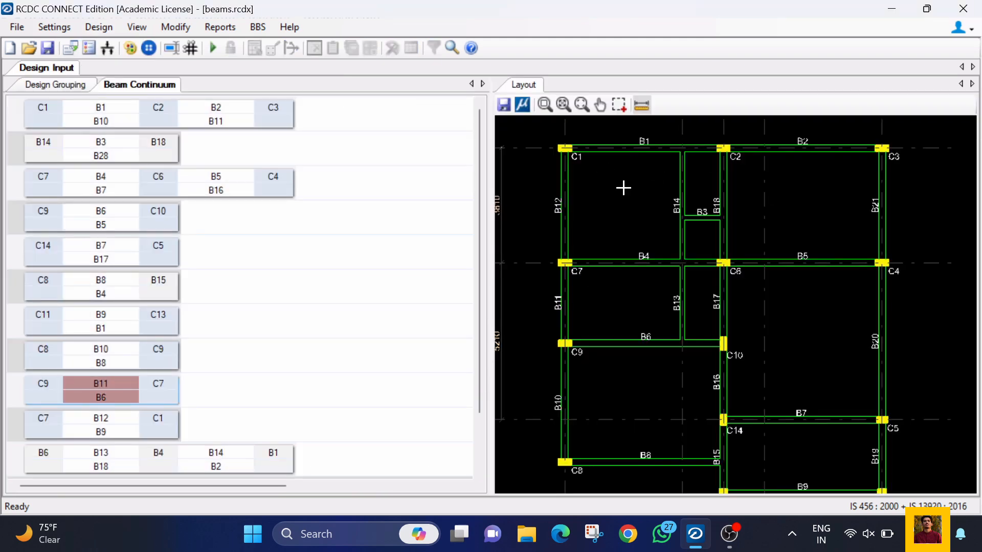
Step: Look through the file commands and open the RCDC Plan option, leaving it without making a selection
click(55, 27)
click(10, 28)
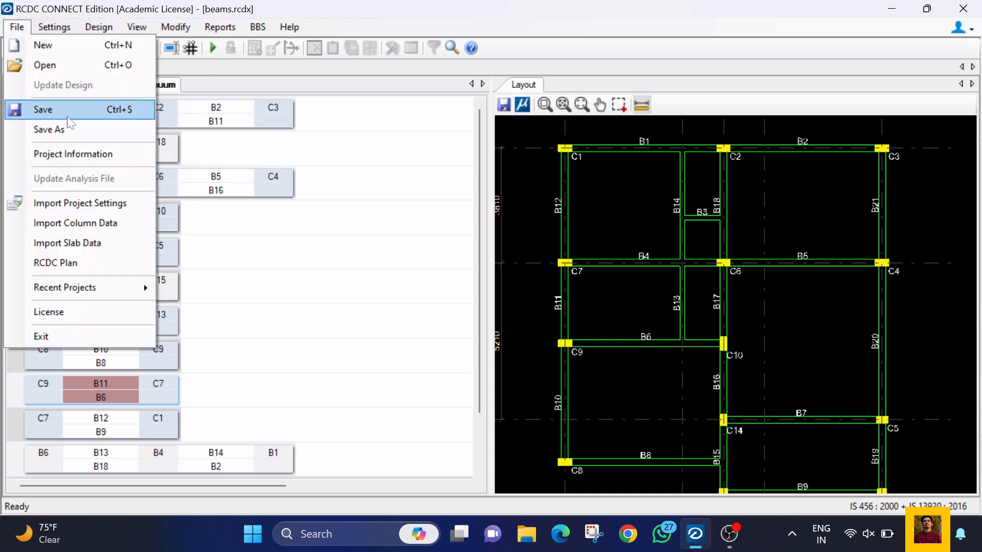
click(459, 288)
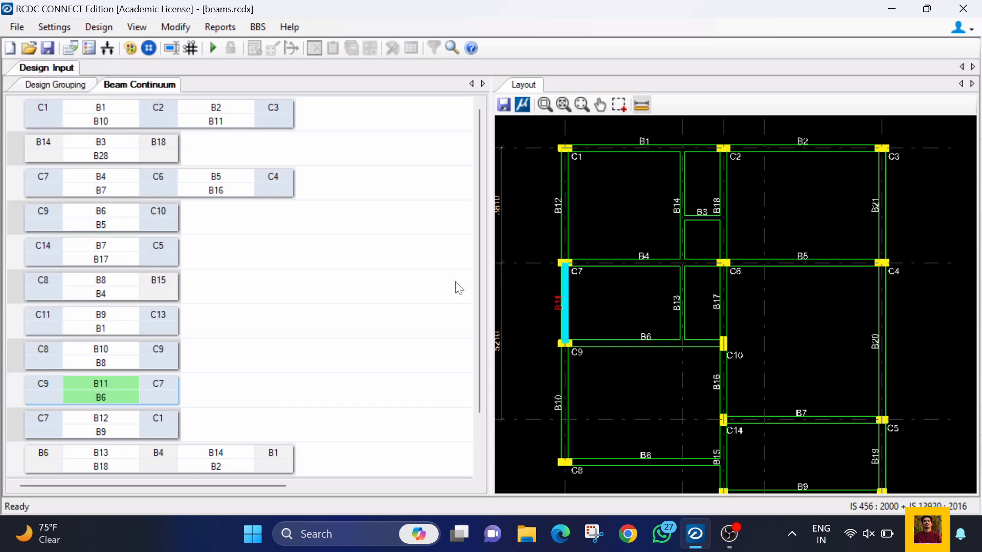
click(17, 27)
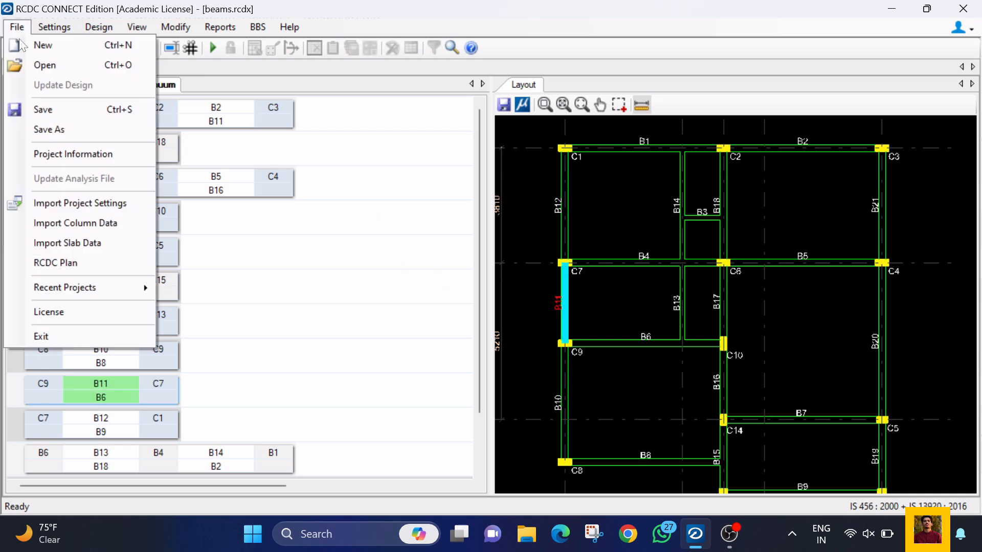
click(74, 257)
click(929, 488)
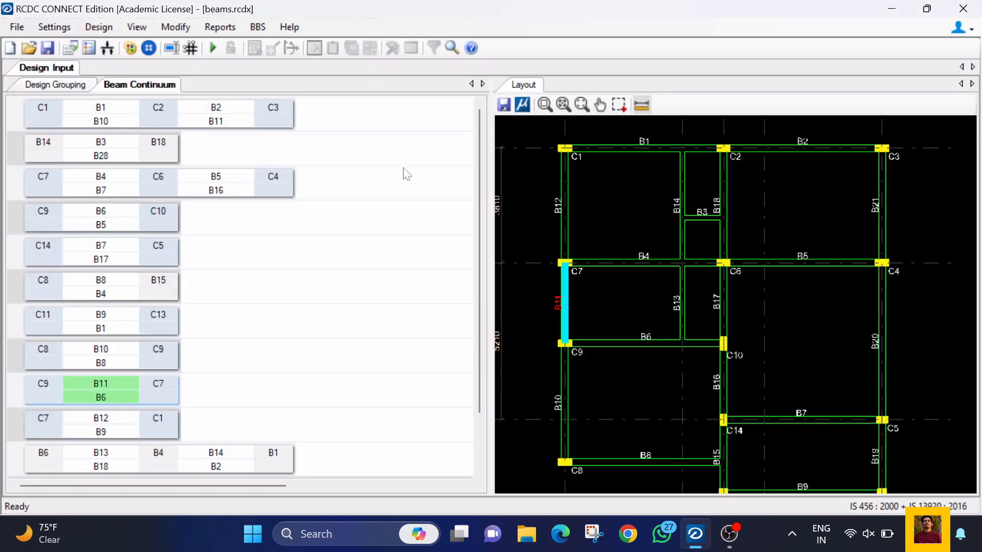